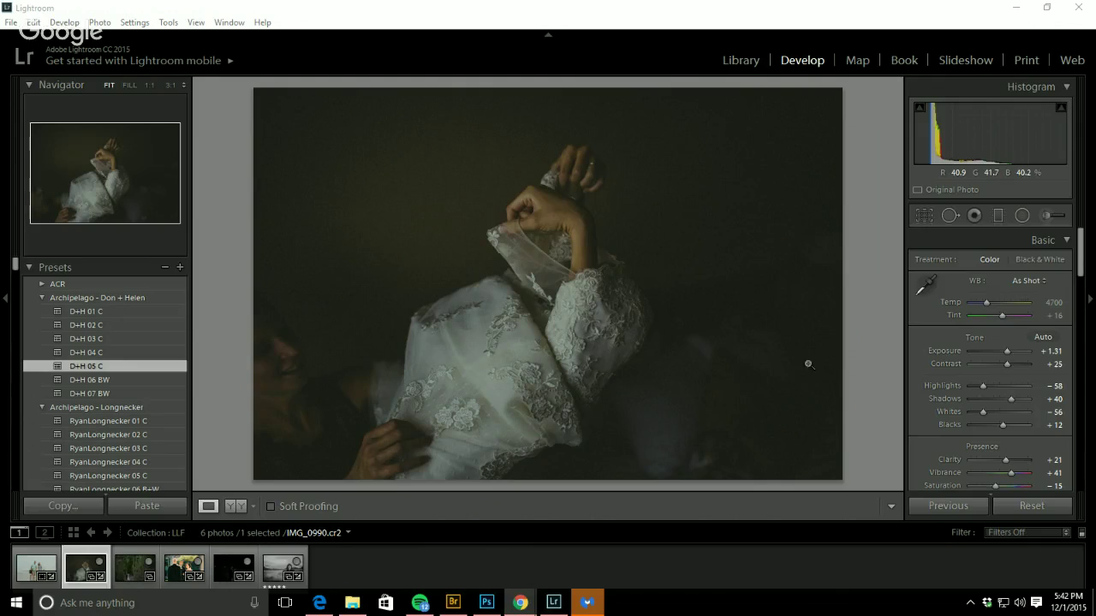
- Compare the edited wedding dress photo with its unedited Before version and return to the edited view
click(871, 379)
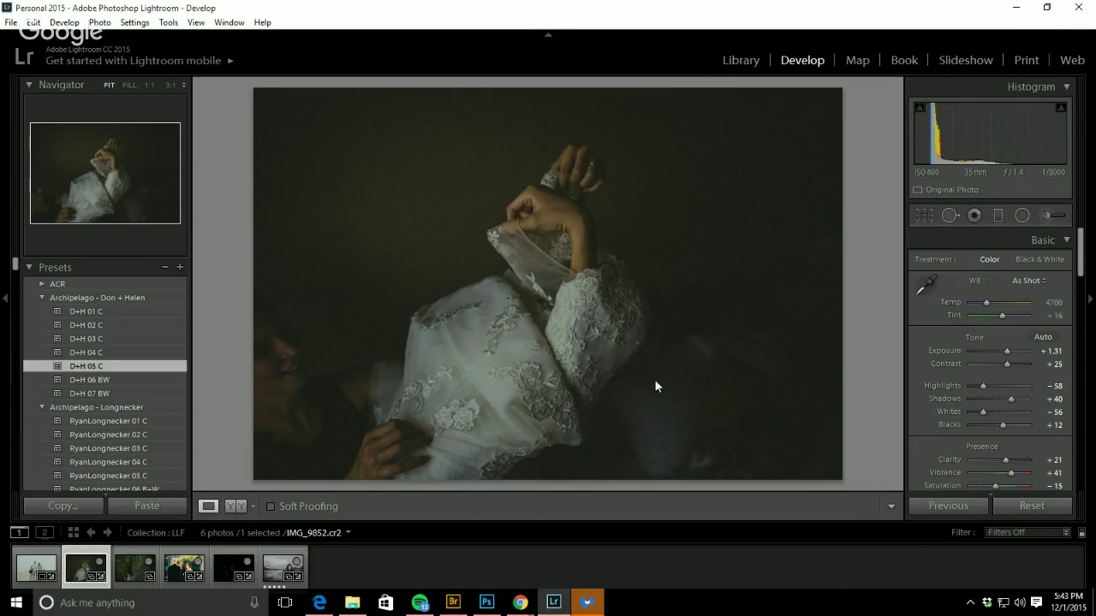
key(backslash)
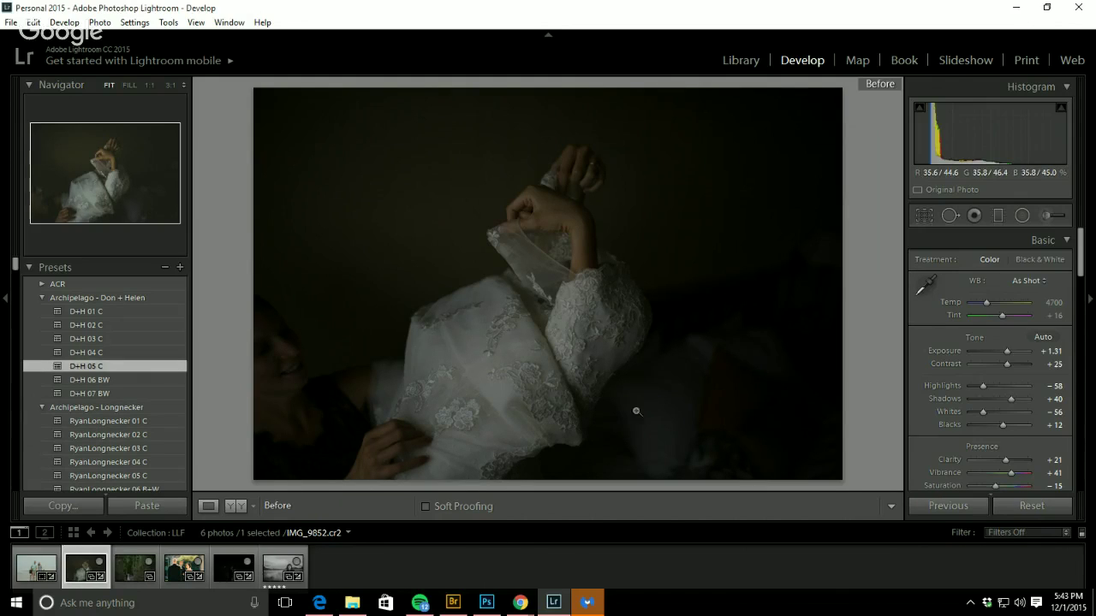
key(backslash)
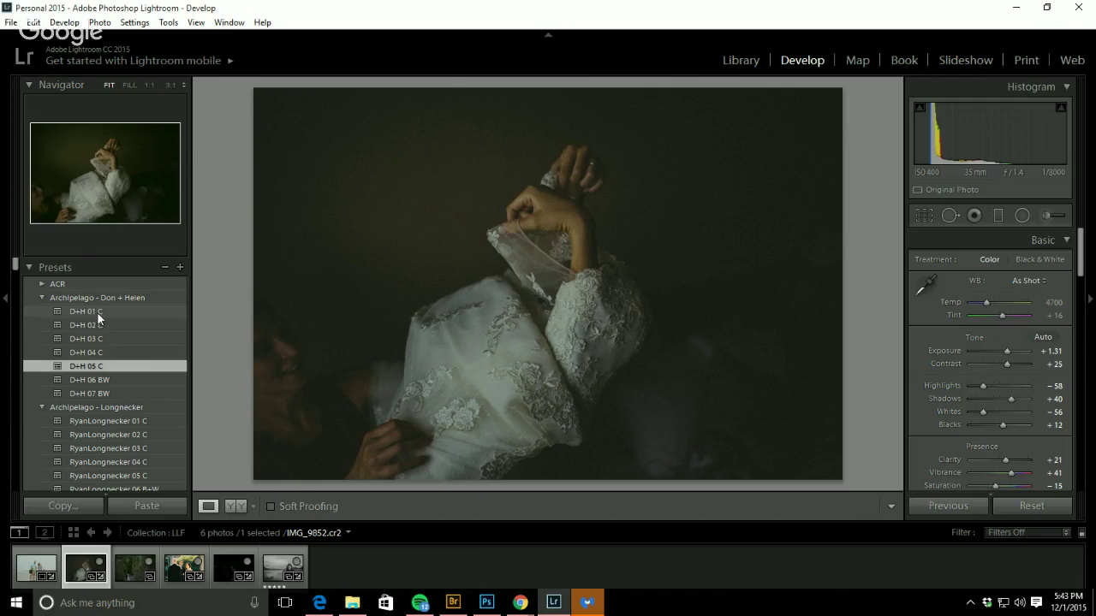
- Try the Archipelago - Don + Helen presets D+H 01 C and D+H 04 C on the wedding dress photo
click(97, 312)
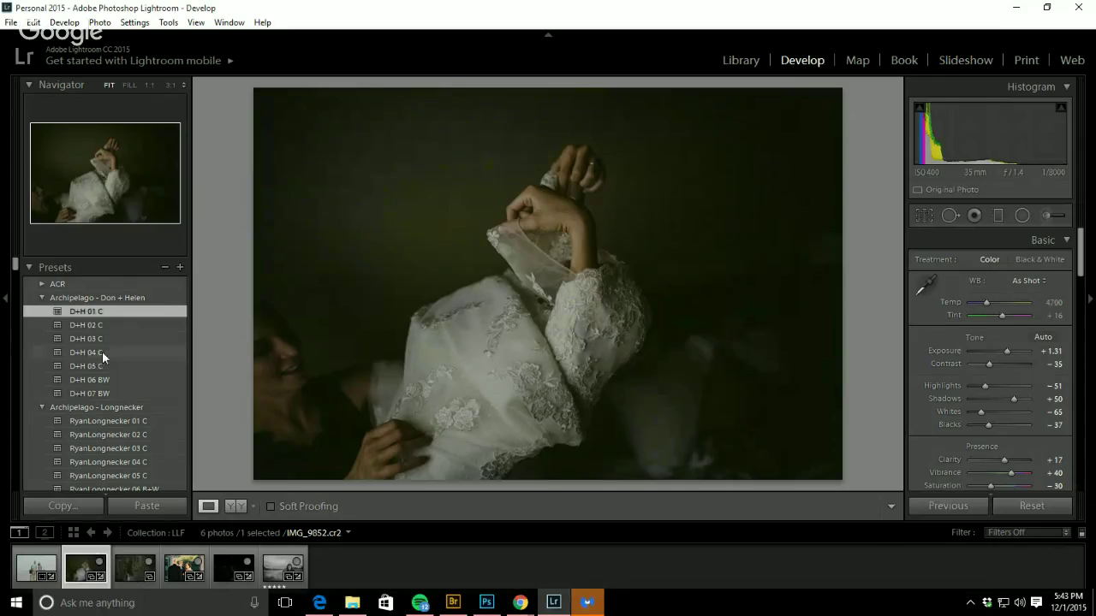
click(127, 352)
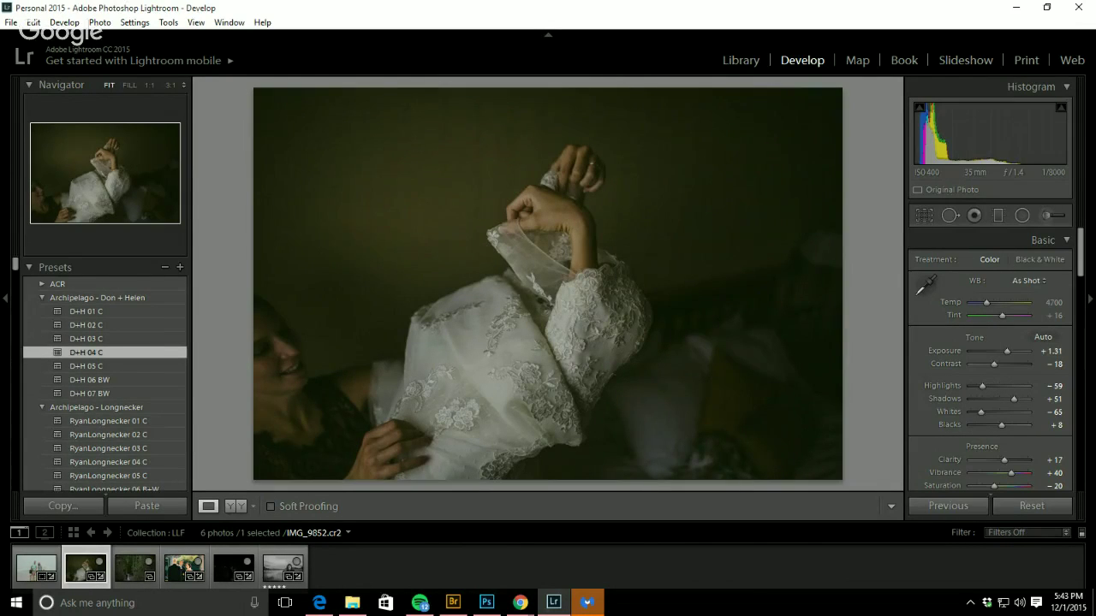
key(alt+Tab)
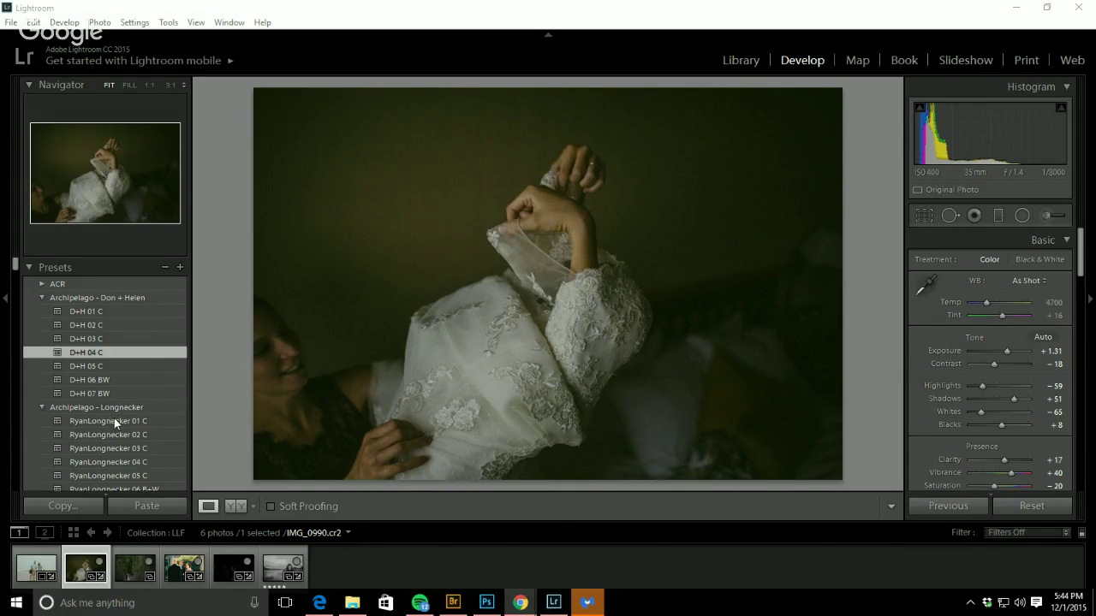
- Try the Archipelago - Longnecker presets 01 C, 02 C and 03 C one after another on the wedding dress photo
scroll(117, 415, down, 3)
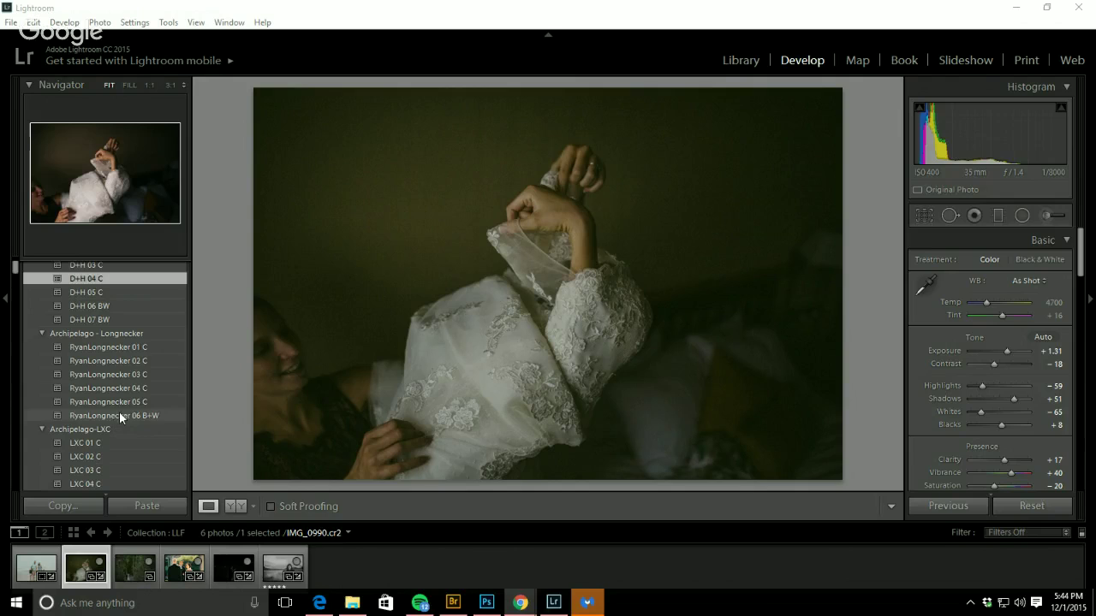
click(124, 347)
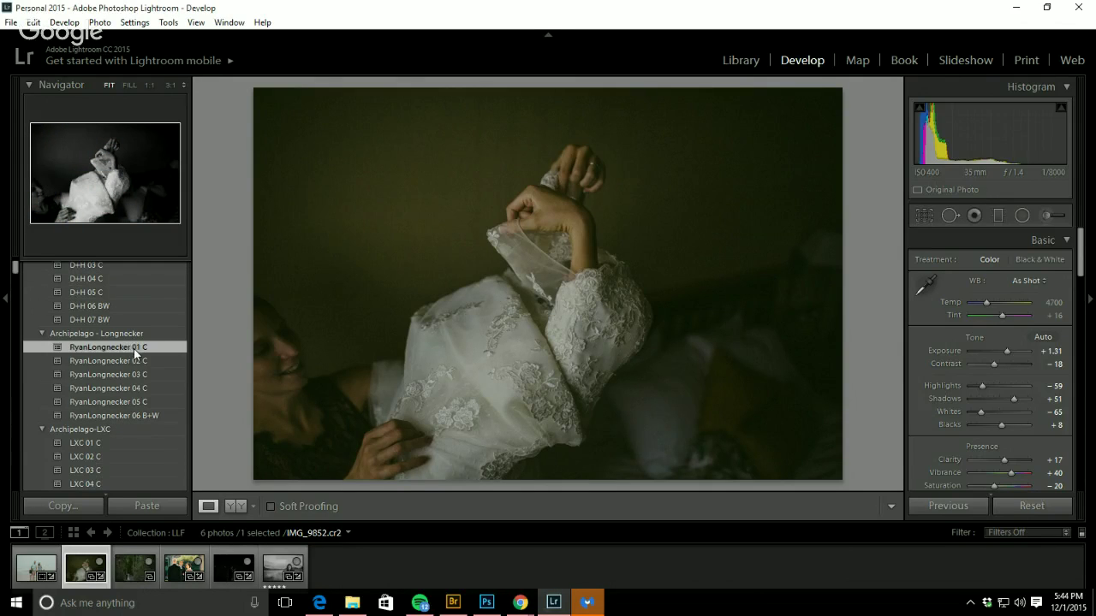
click(134, 349)
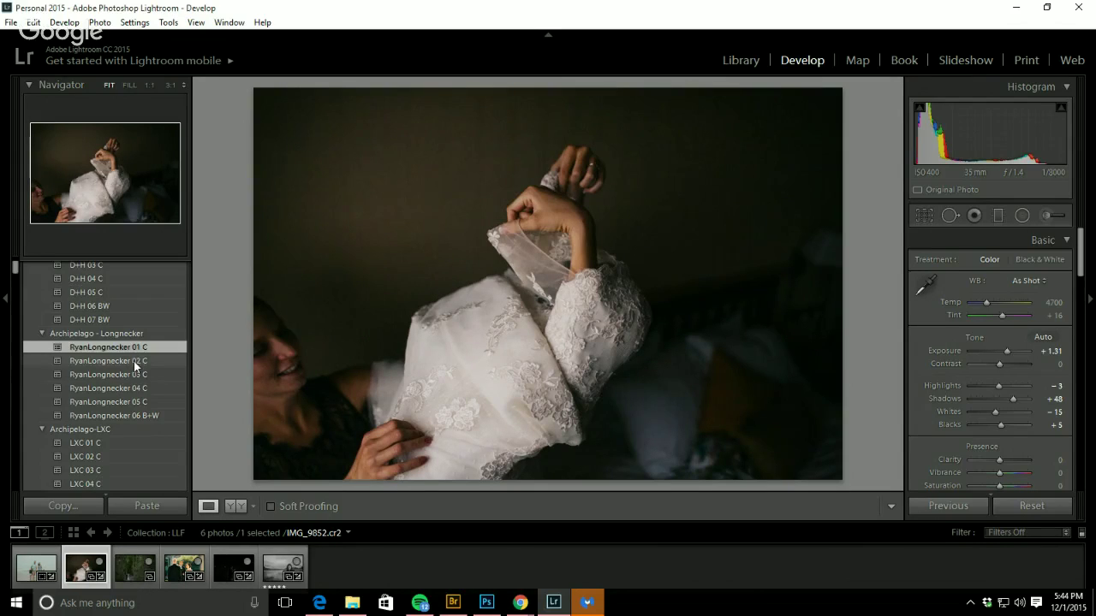
click(132, 360)
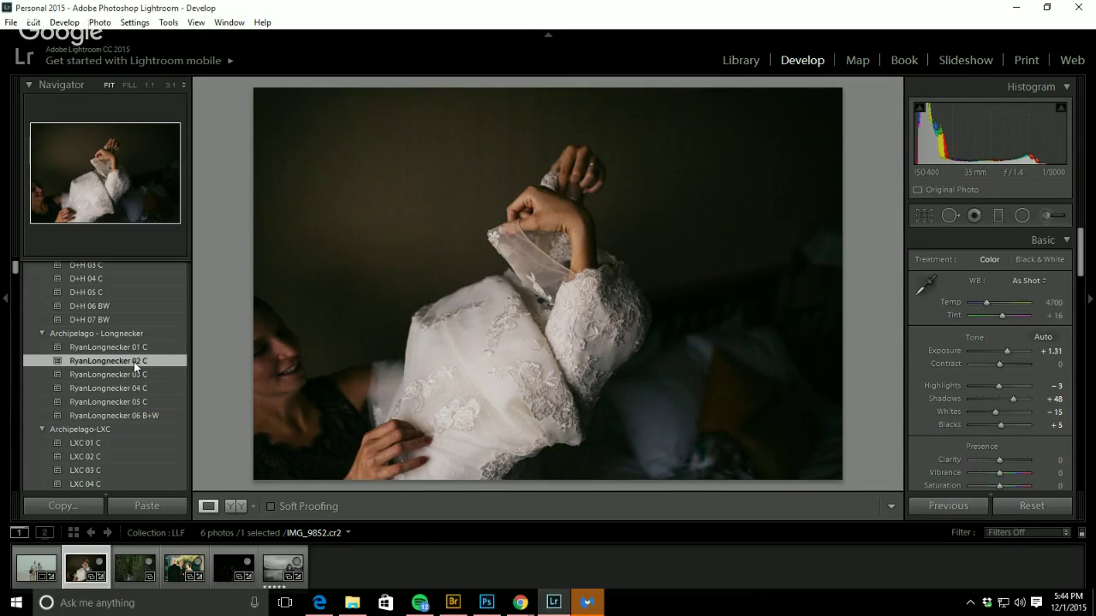
click(134, 364)
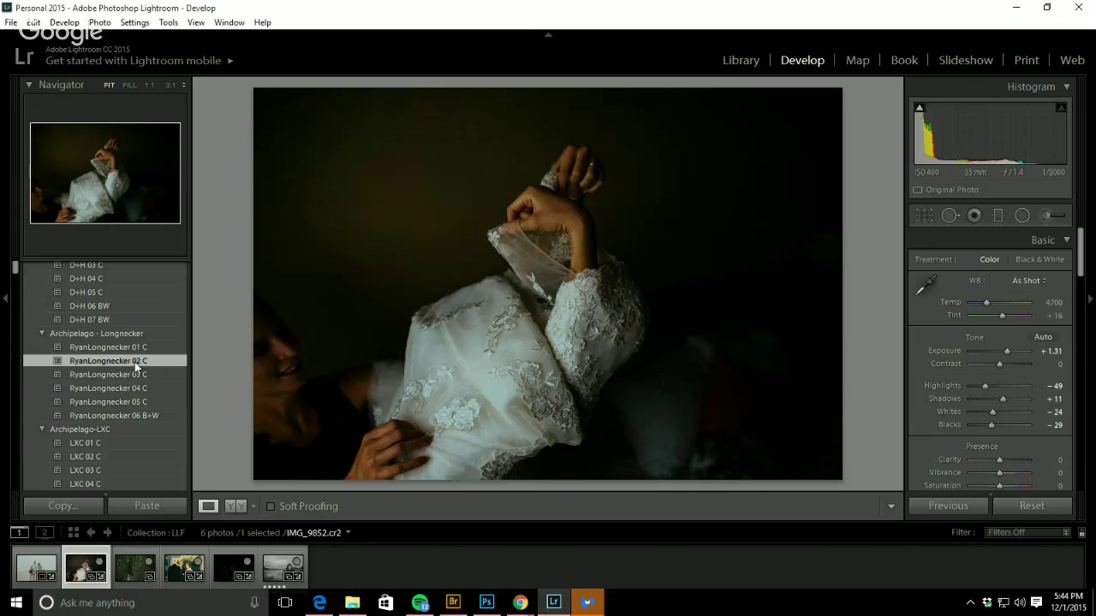
click(130, 374)
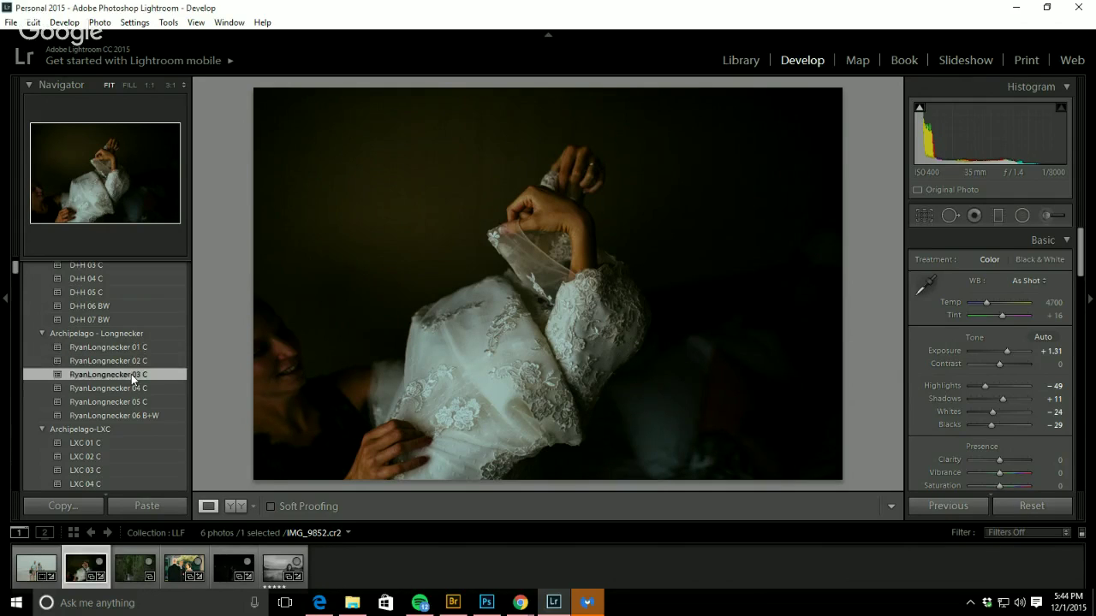
click(143, 375)
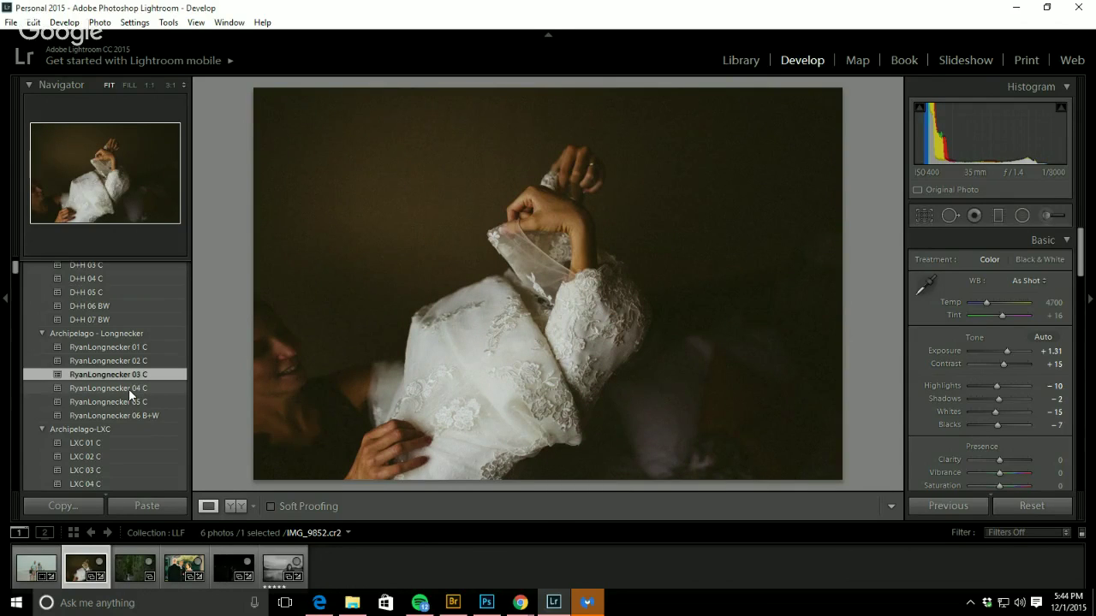
- Try Longnecker preset 04 C with contrast at -10, and preset 05 C, on the wedding dress photo
click(128, 388)
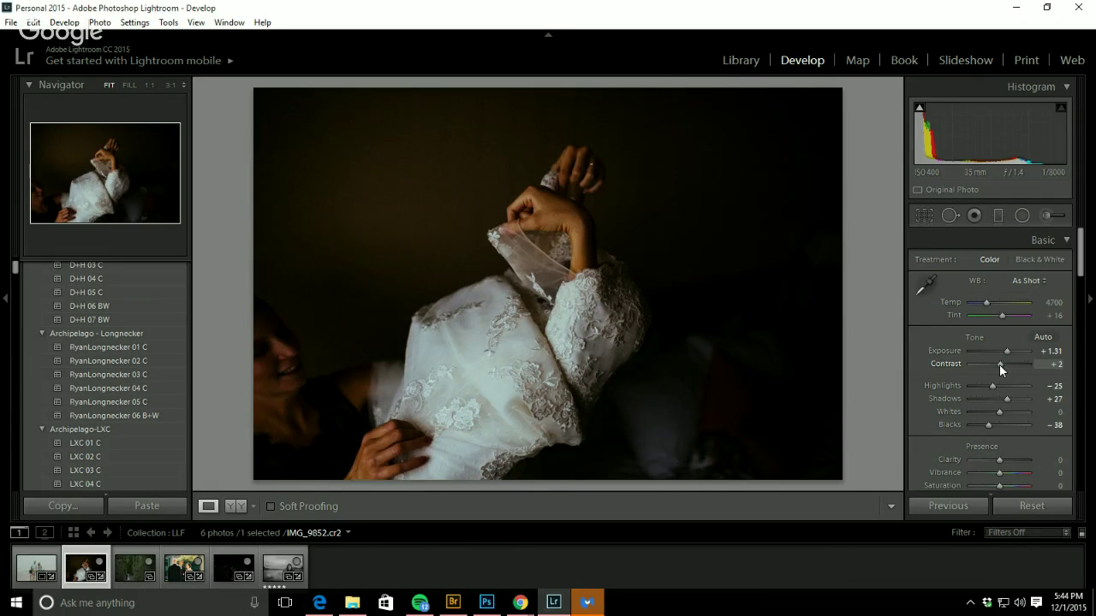
drag(999, 363, 997, 364)
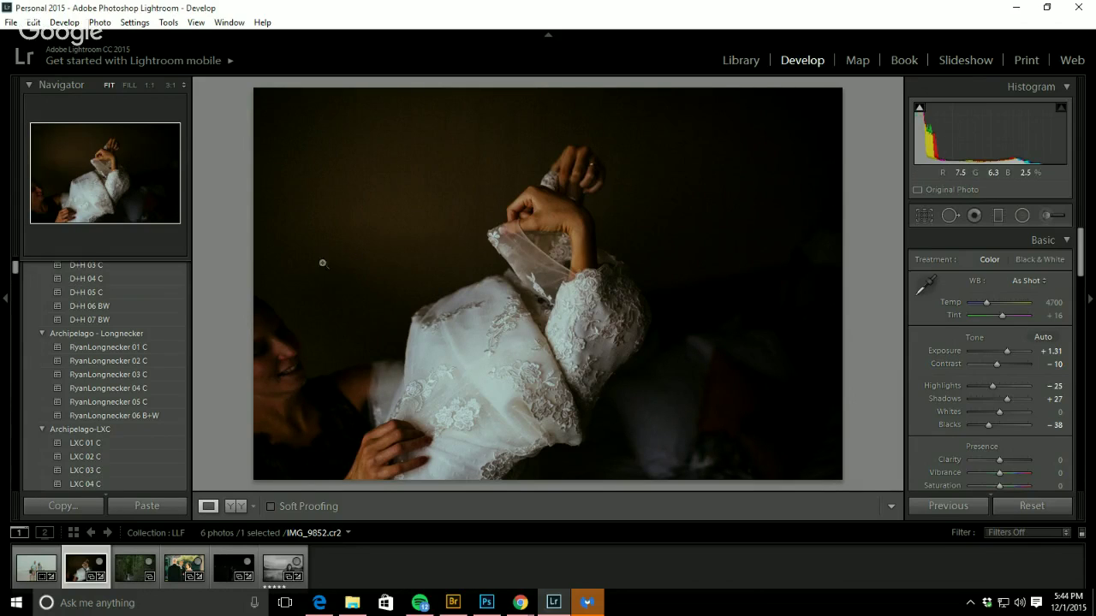
click(119, 402)
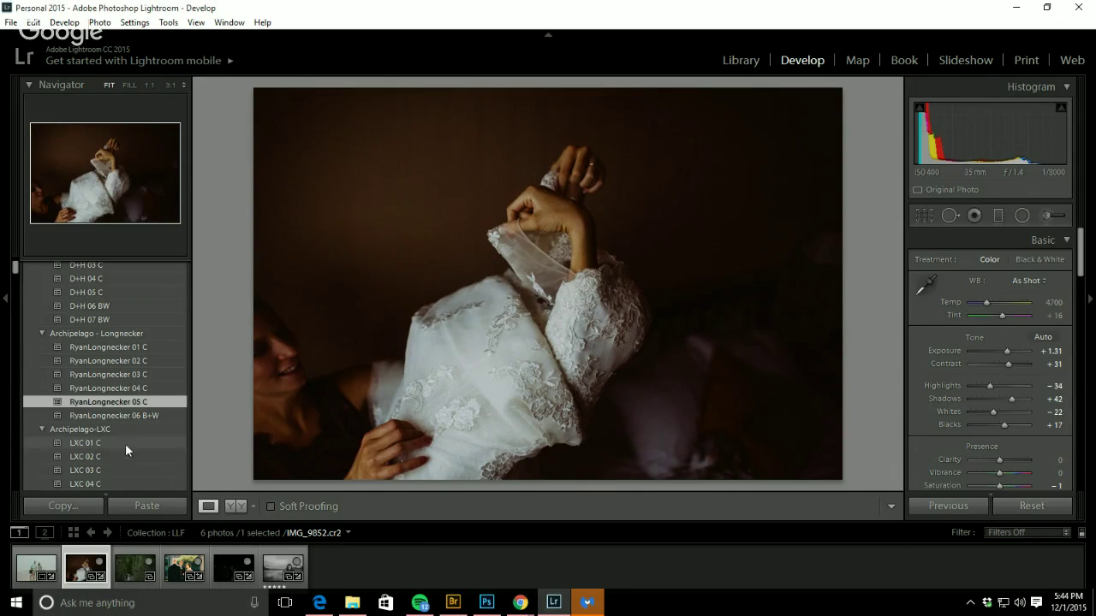
- Run through the Archipelago-LXC presets 01 C to 04 C and 05 B+W on the dress photo, ending on LXC 06 B+W
click(120, 443)
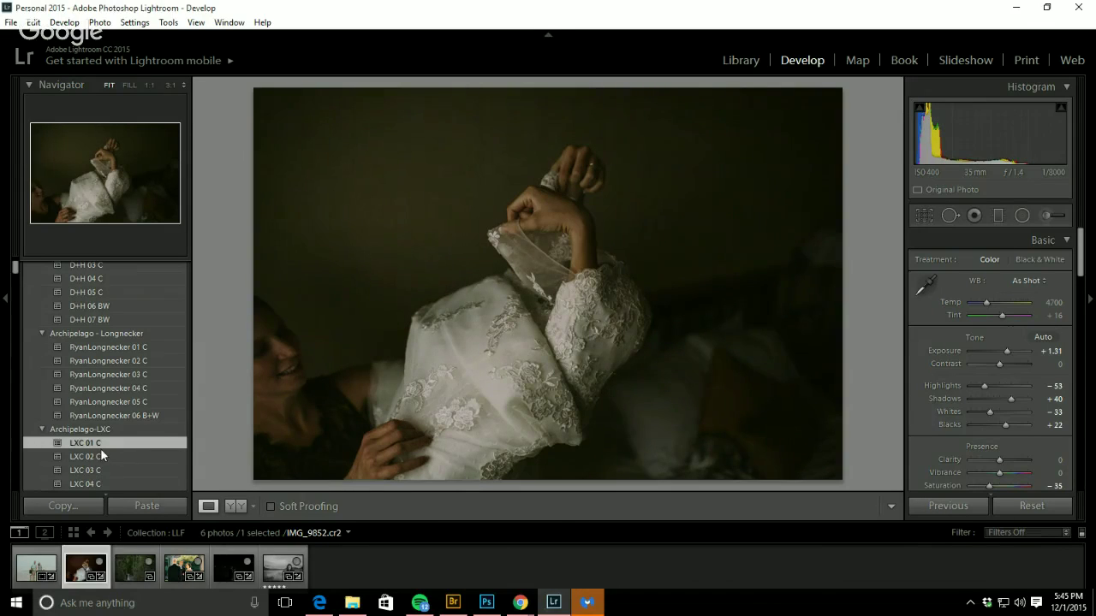
scroll(98, 450, down, 3)
click(116, 384)
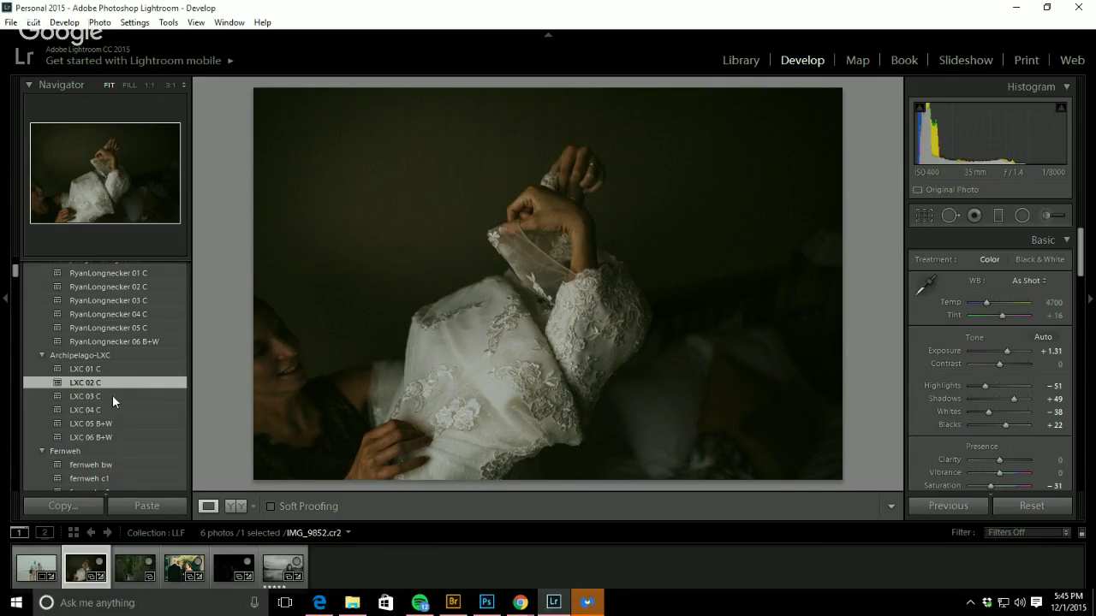
click(112, 395)
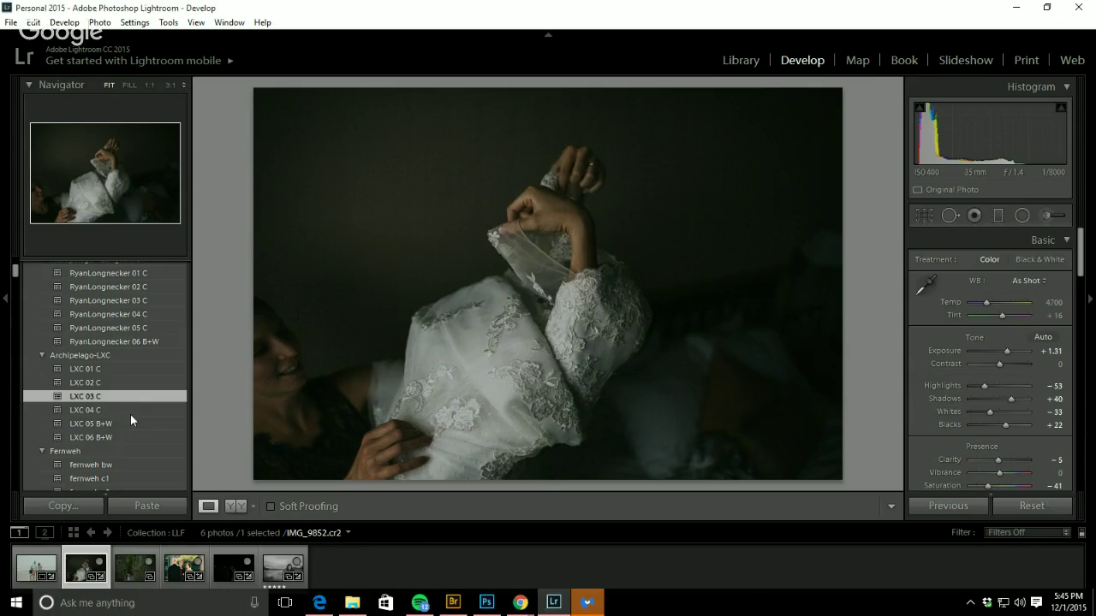
click(112, 408)
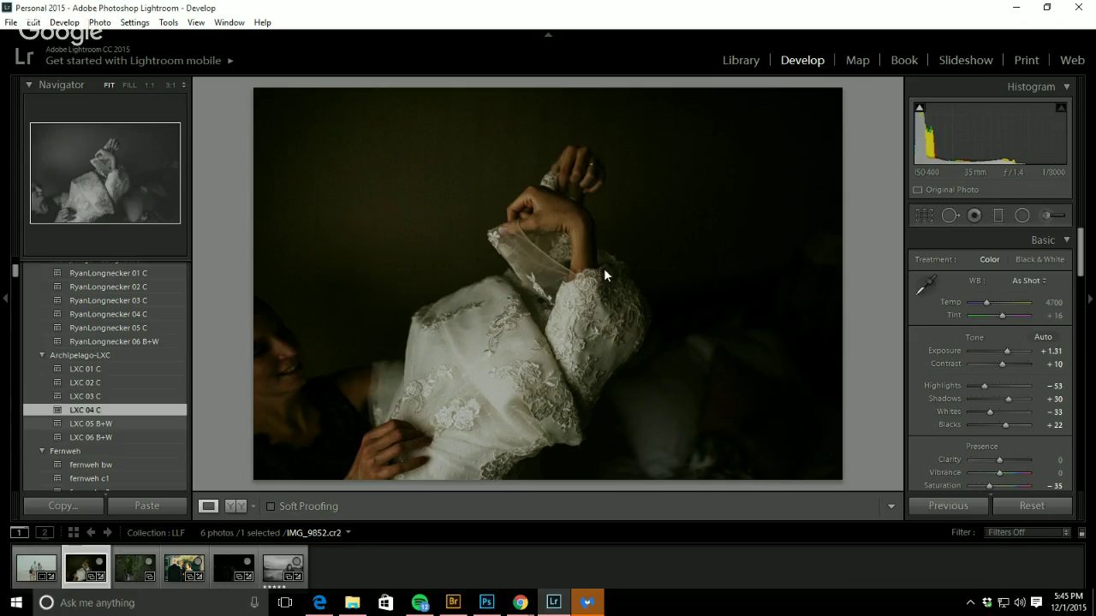
click(114, 423)
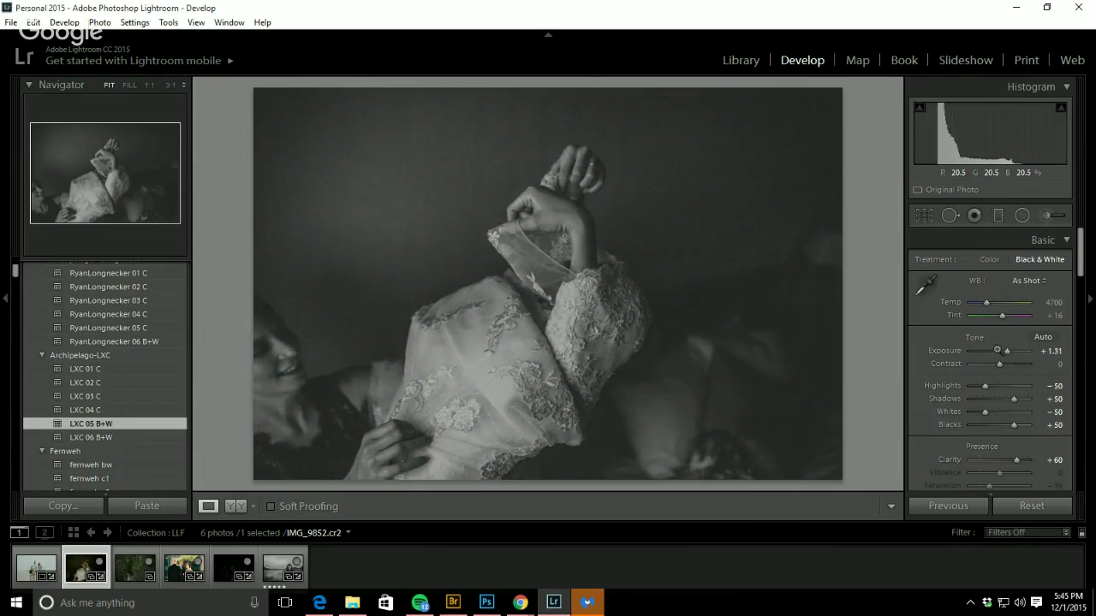
click(110, 438)
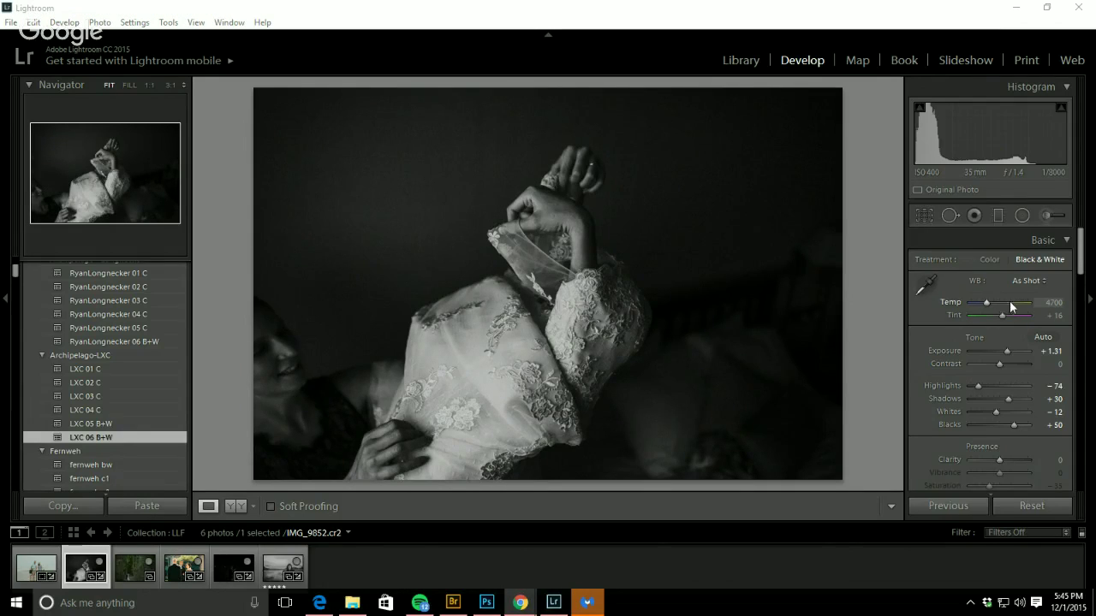
- Switch to the outdoor portrait LL2_2919.NEF and show its unedited Before version
click(274, 569)
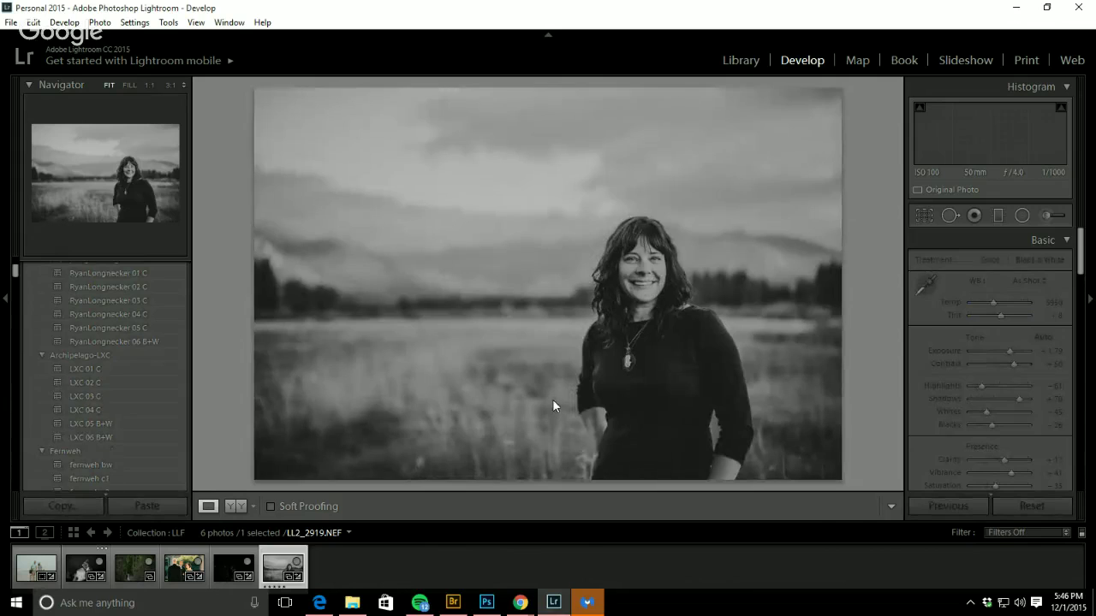
key(backslash)
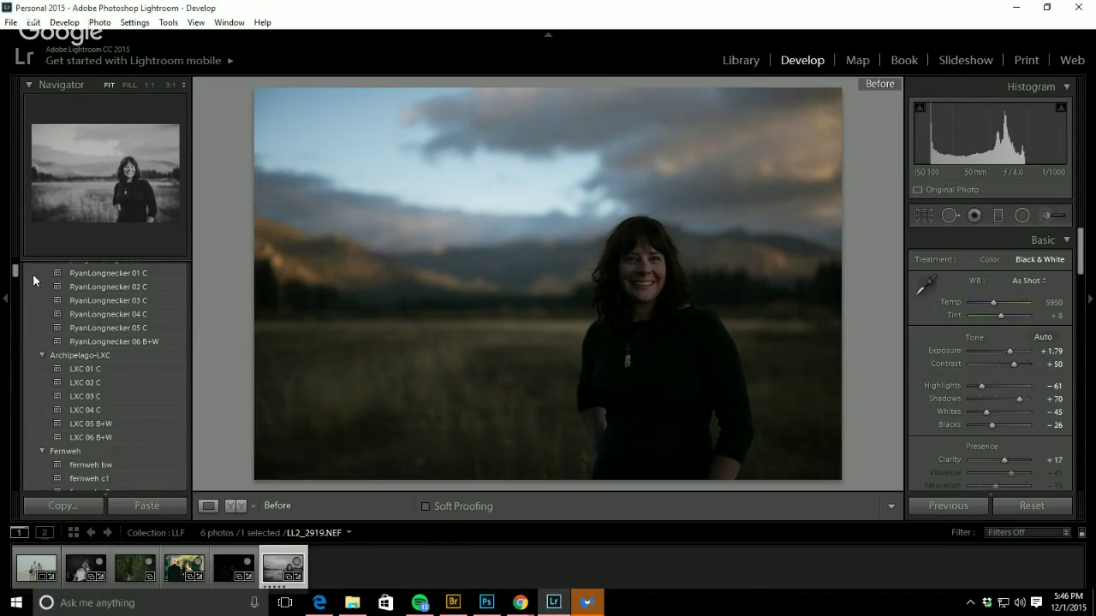
- Try the Don + Helen presets D+H 01 C through D+H 05 C in order on the outdoor portrait
scroll(18, 259, up, 3)
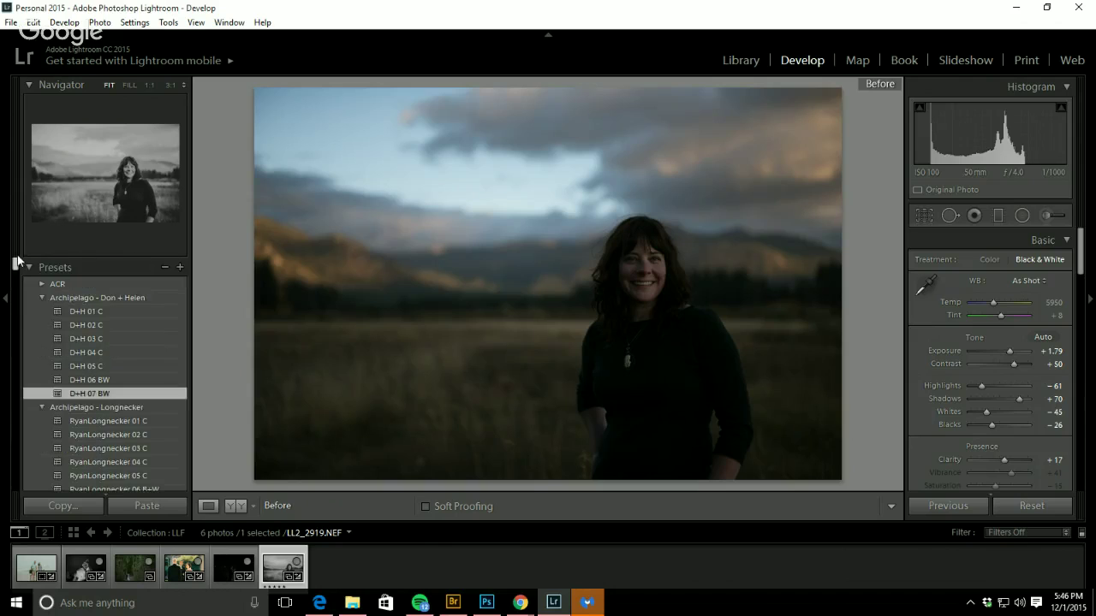
click(112, 313)
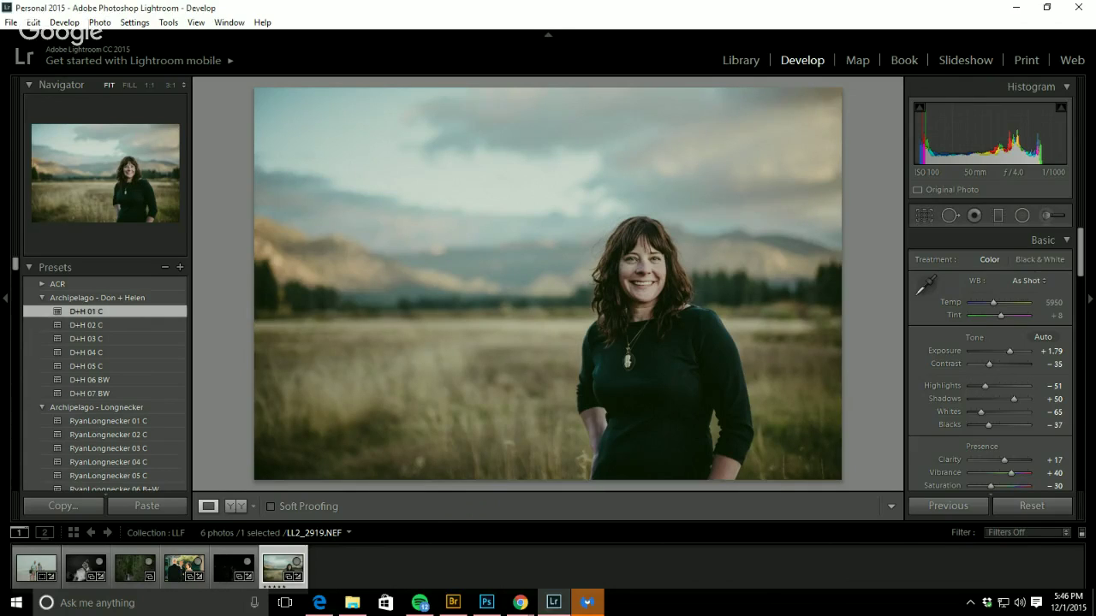
key(alt+Tab)
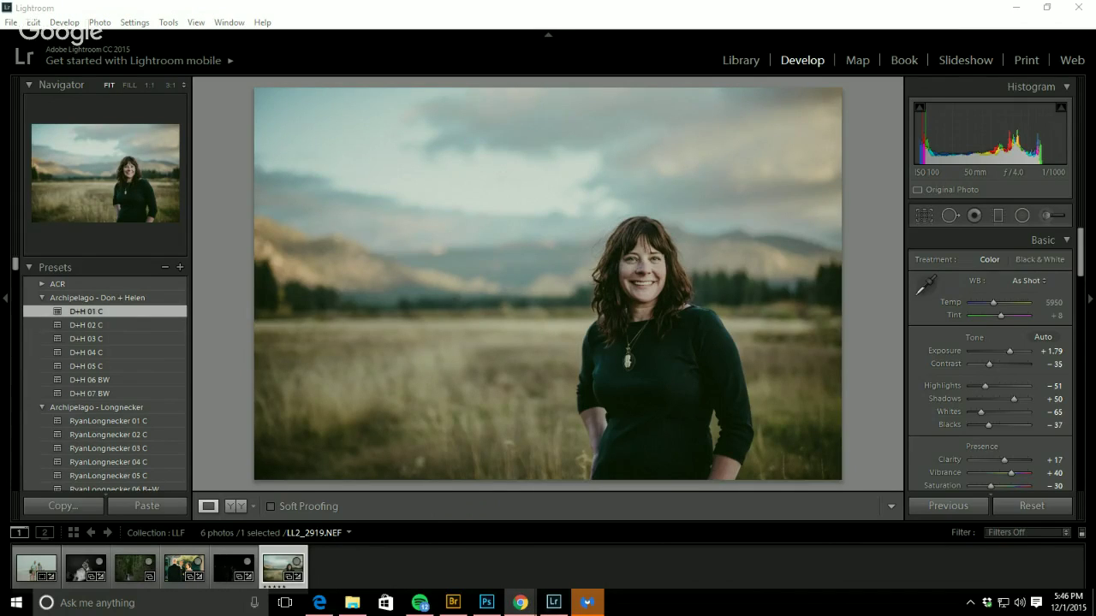
click(129, 327)
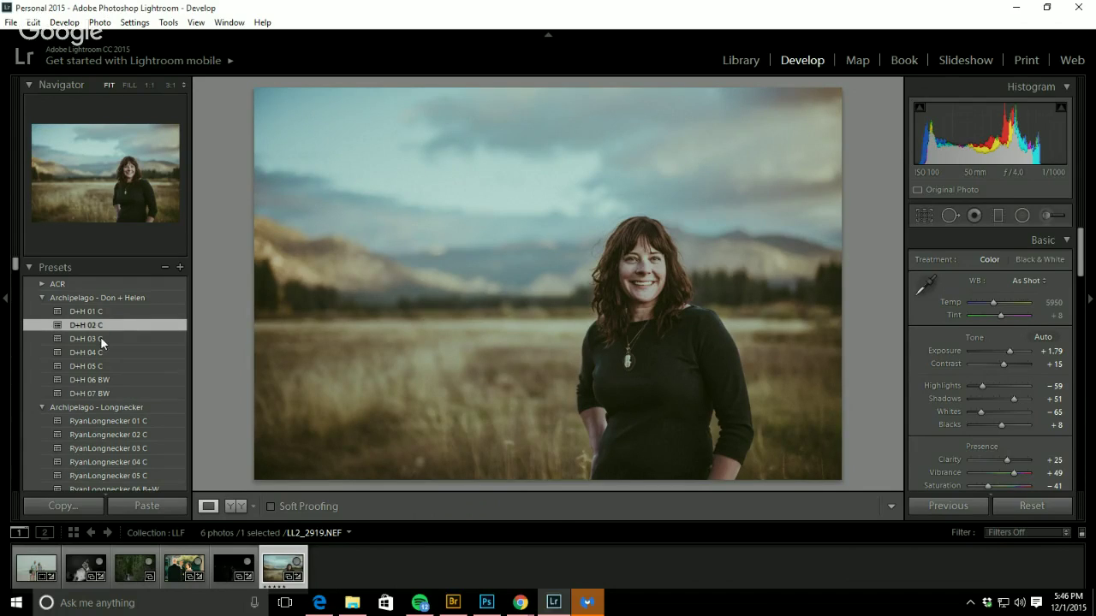
click(100, 338)
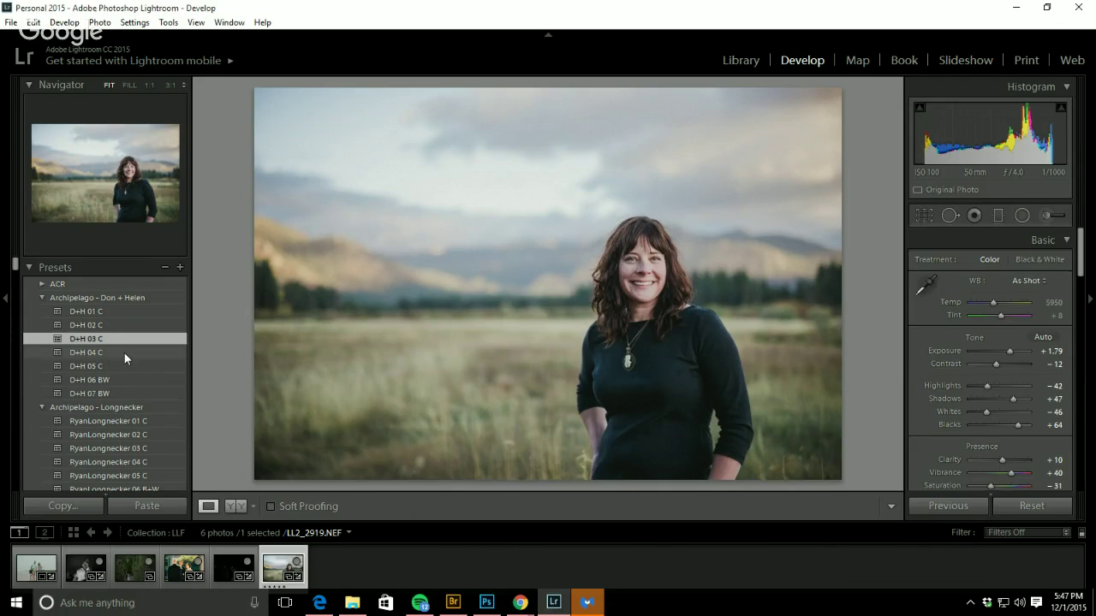
click(124, 353)
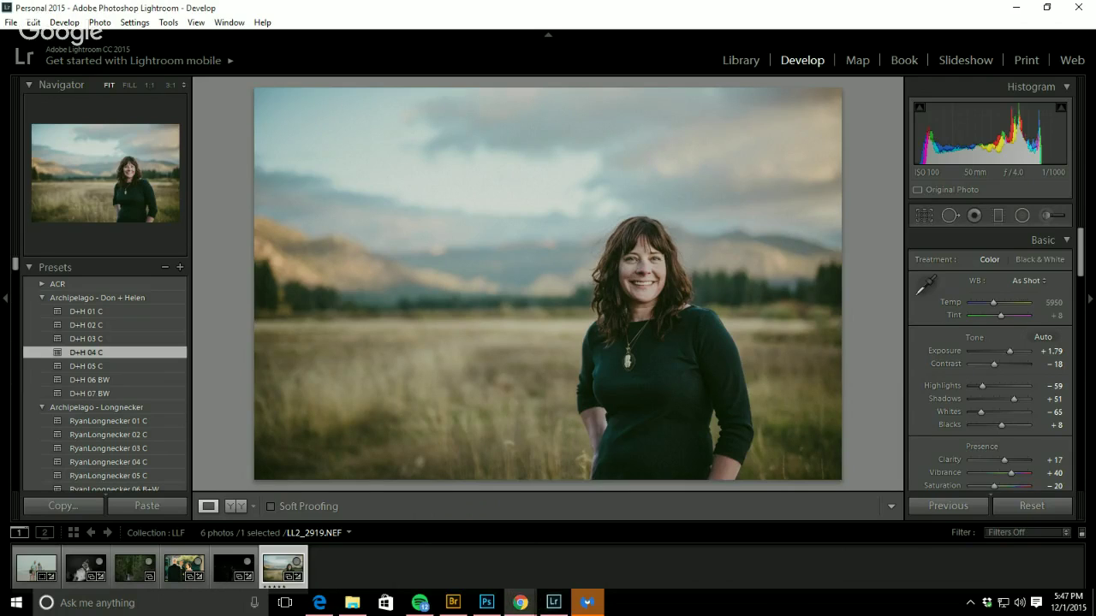
click(103, 365)
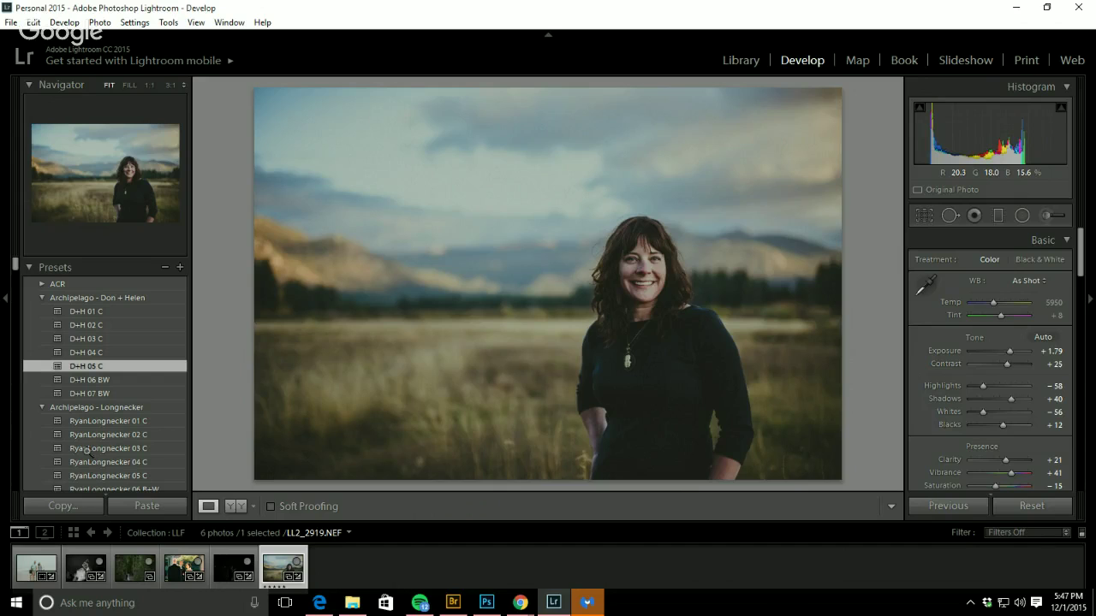
- Step through Longnecker presets 01 C and 02 C on the outdoor portrait, ending on preset 03 C
click(150, 422)
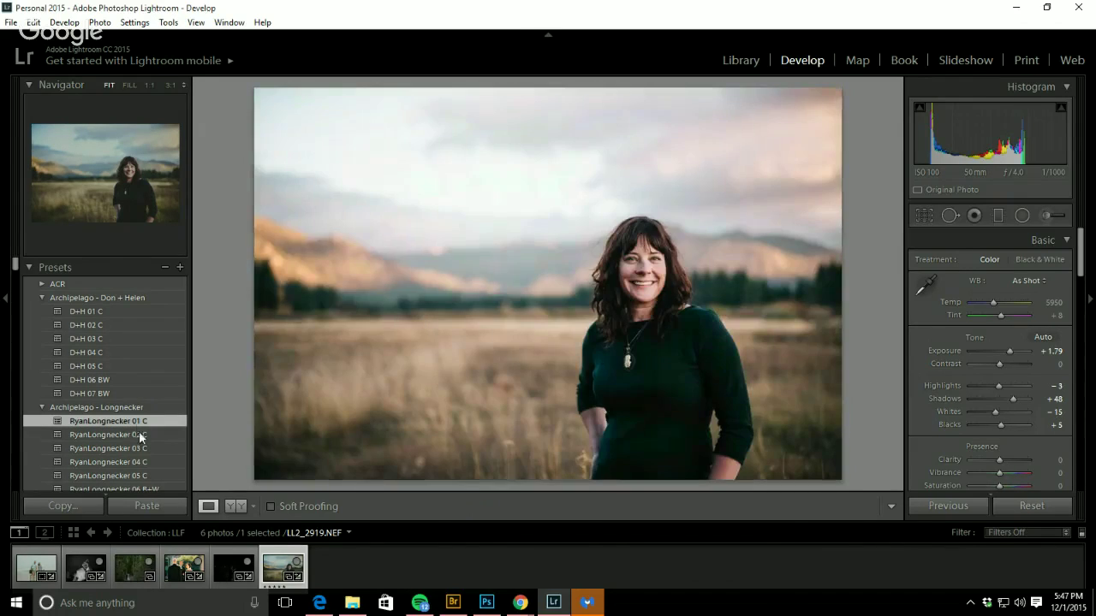
click(138, 437)
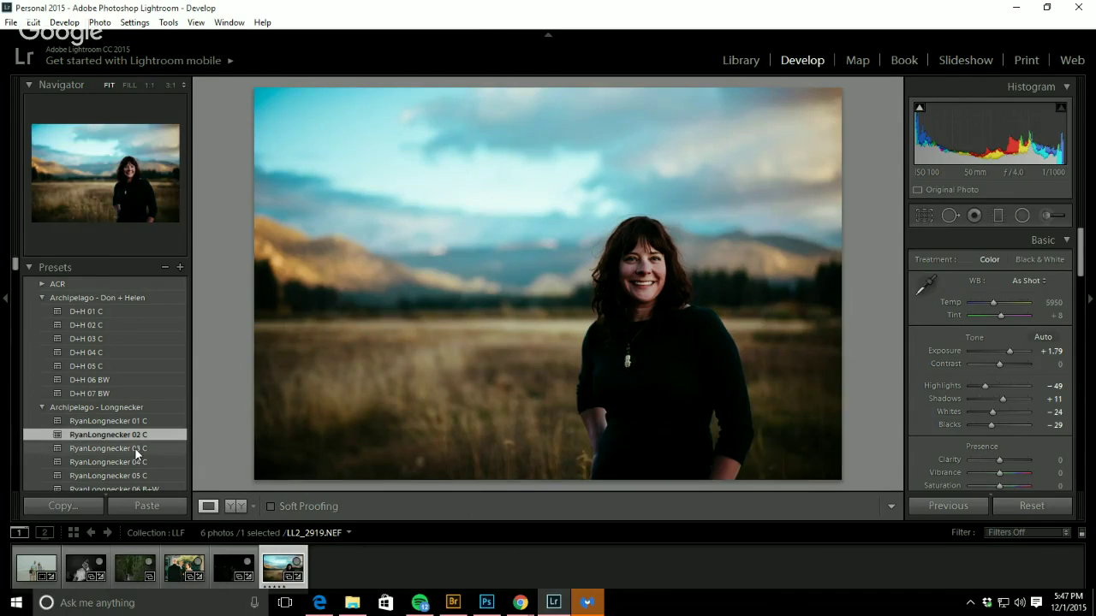
click(137, 448)
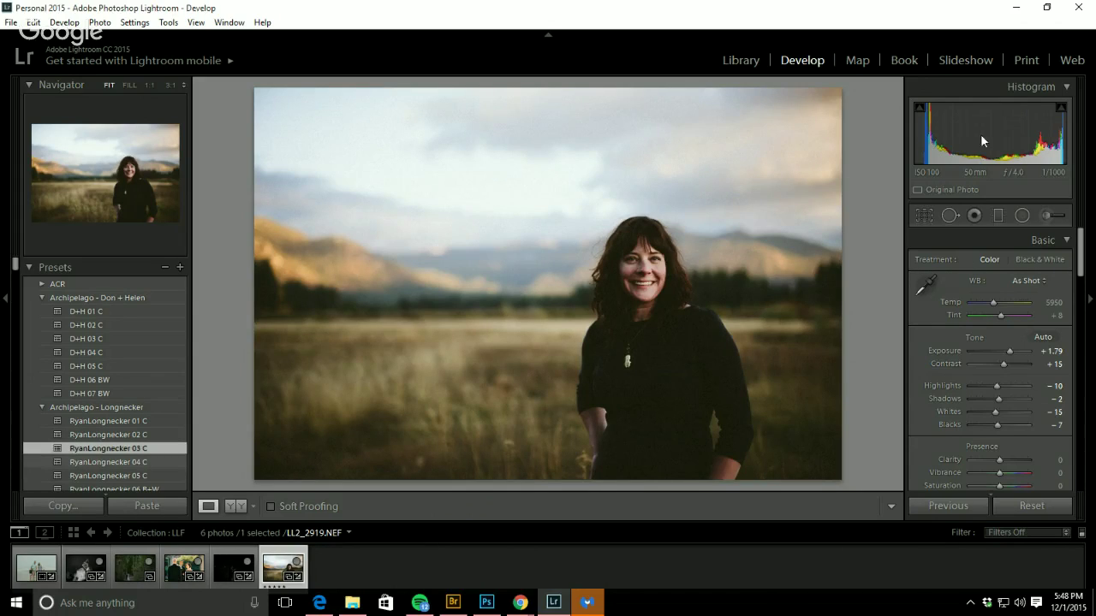
key(alt+Tab)
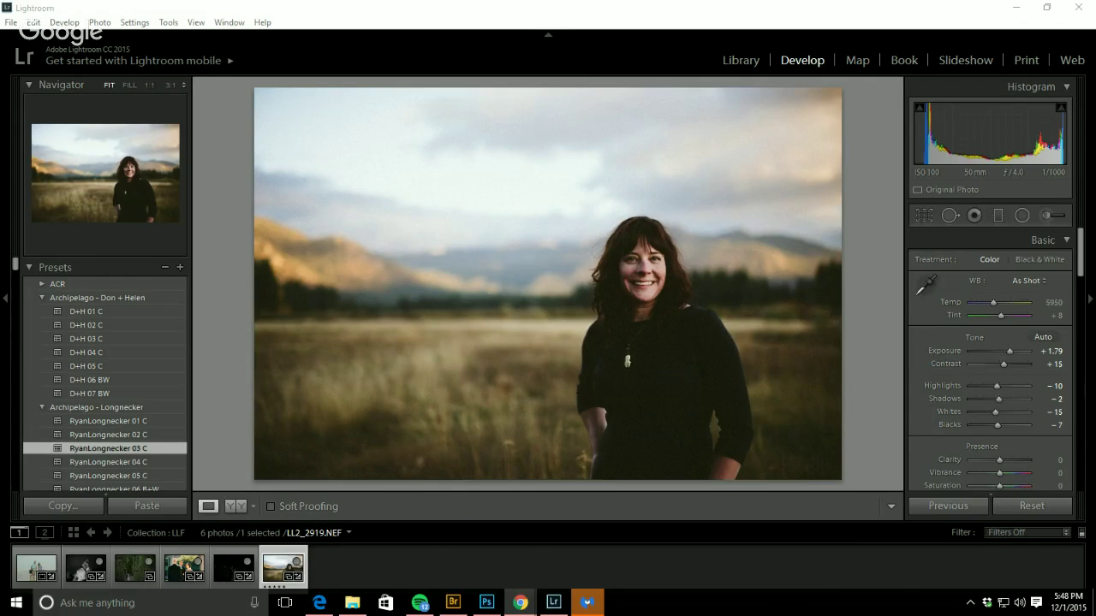
- Open the forest wedding photo IMG_0990.cr2 and apply the Don + Helen preset D+H 01 C
key(super+d)
key(super+d)
click(139, 583)
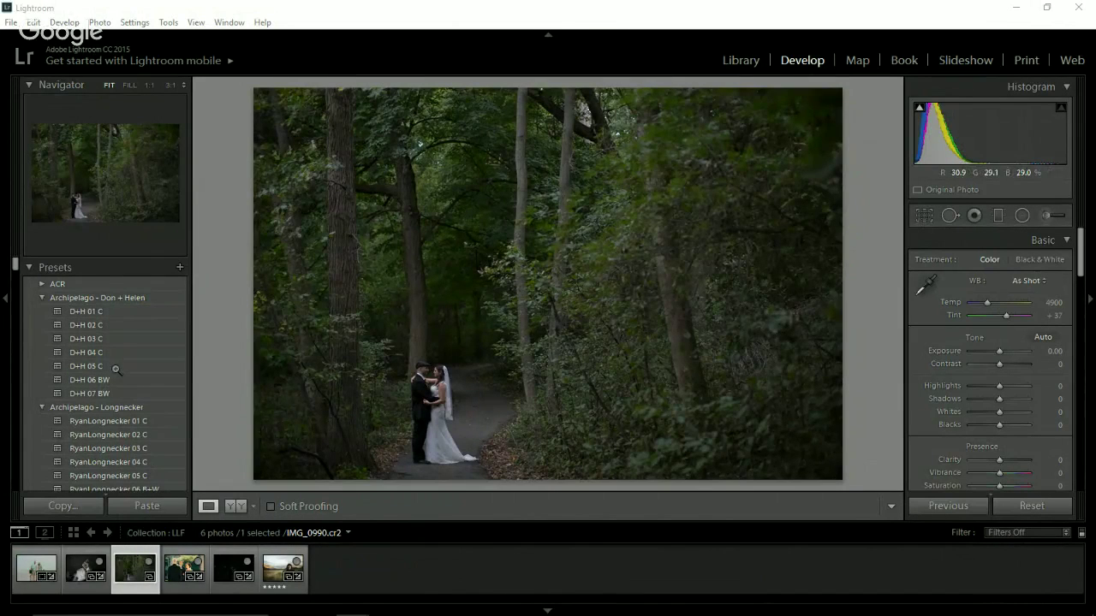
click(119, 312)
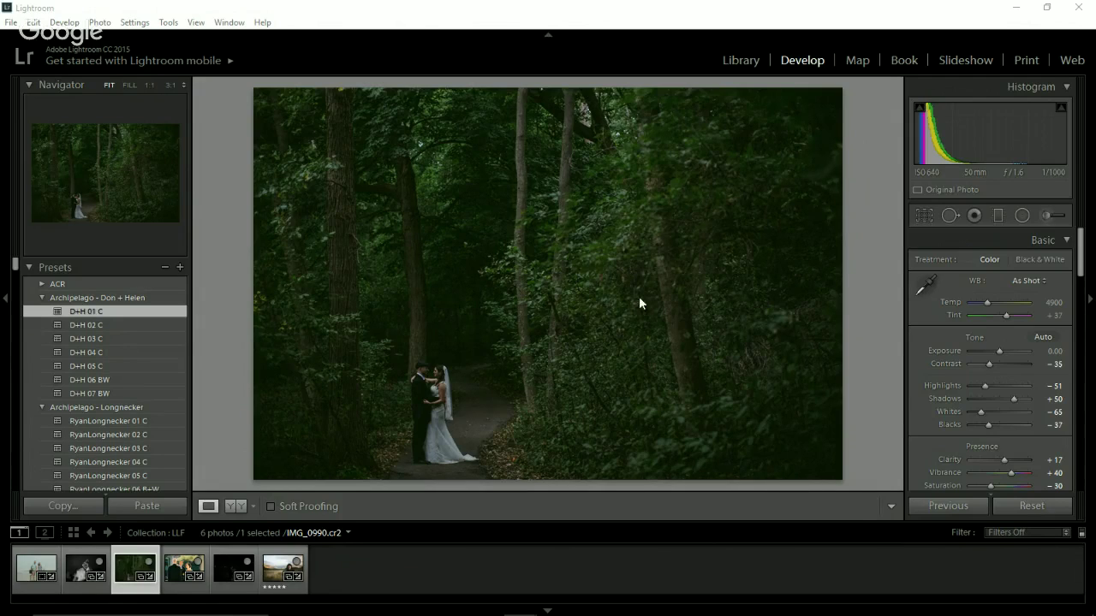
- Brighten the forest wedding photo by setting its Exposure to +1.31
drag(1001, 351, 1001, 349)
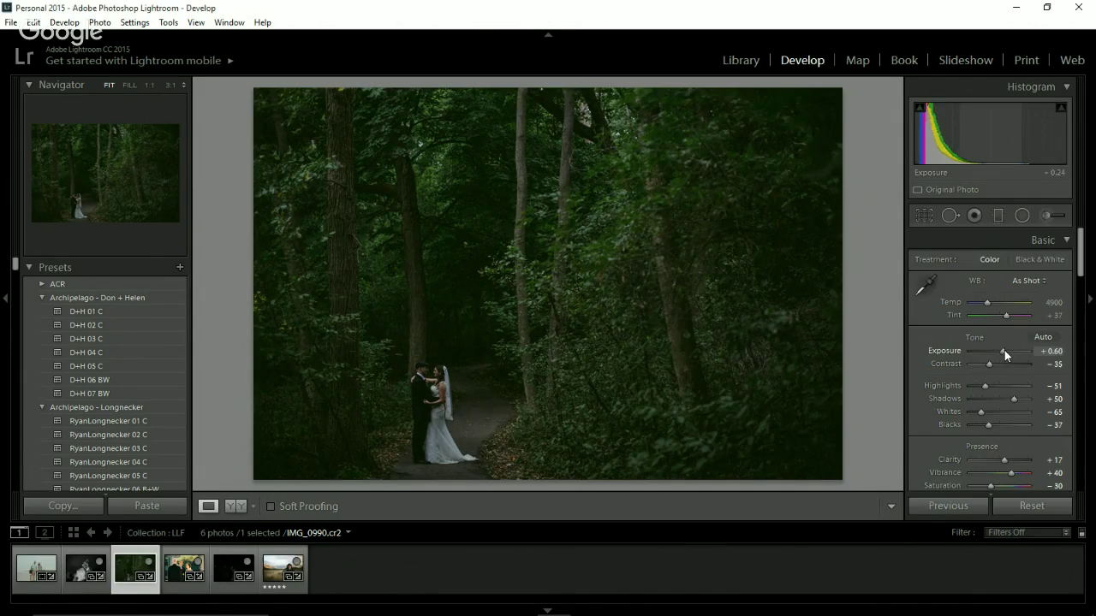
drag(1005, 350, 1011, 350)
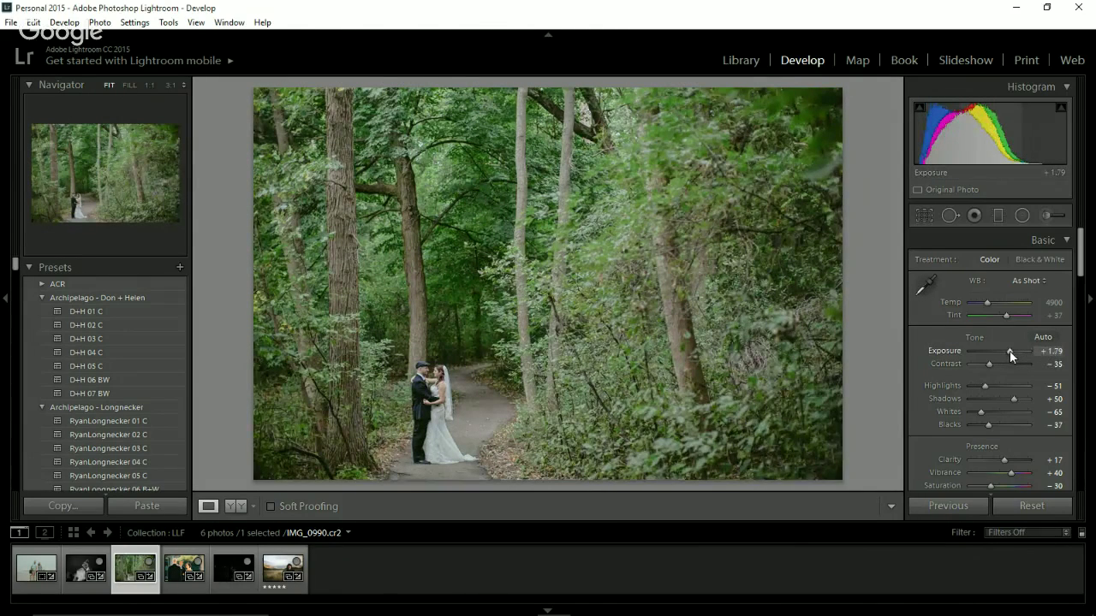
drag(1011, 351, 1010, 350)
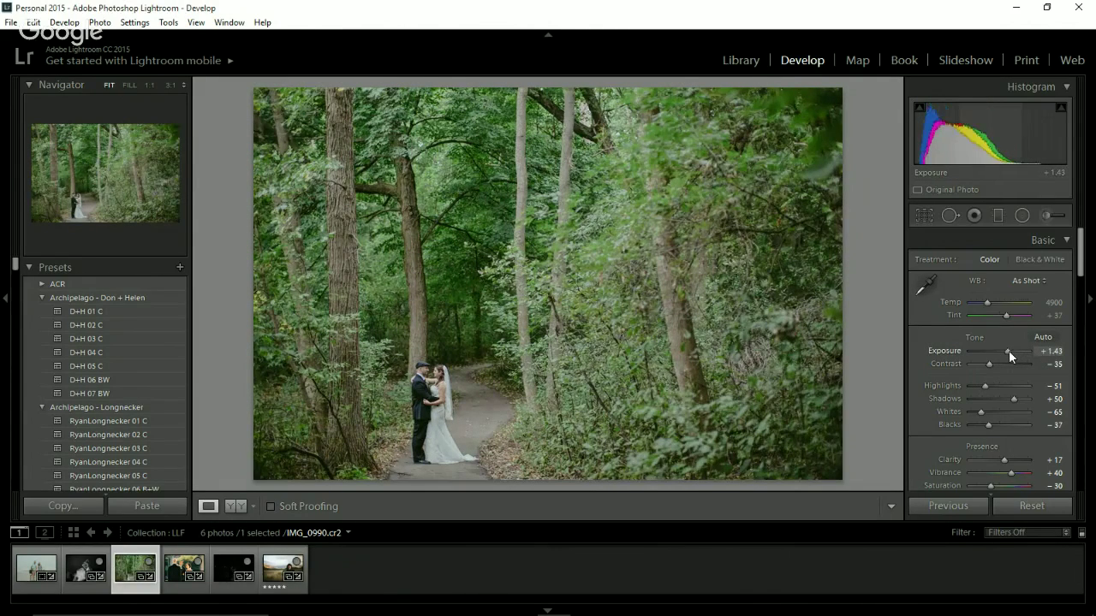
drag(1009, 352, 1009, 352)
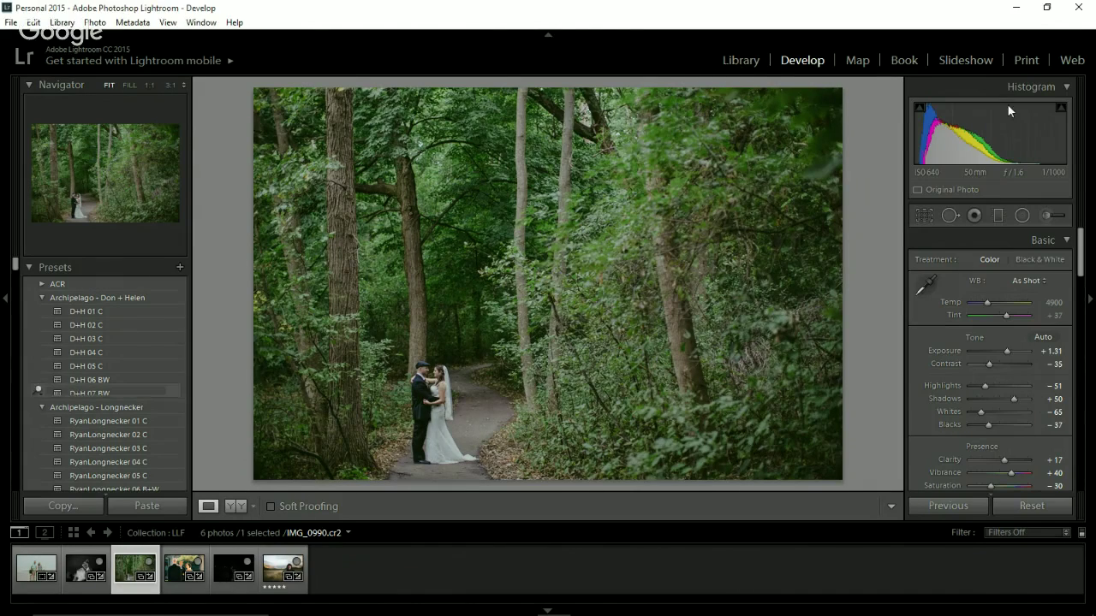
- Import the checked portrait from the Downloads folder at its current location and open it in the Develop module
click(738, 60)
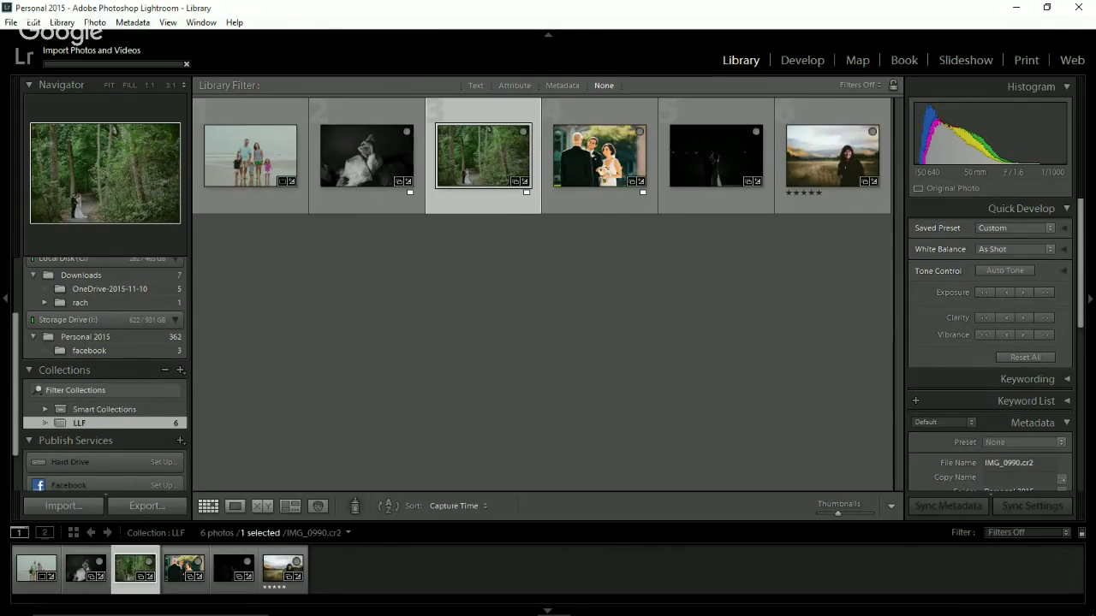
key(ctrl+shift+i)
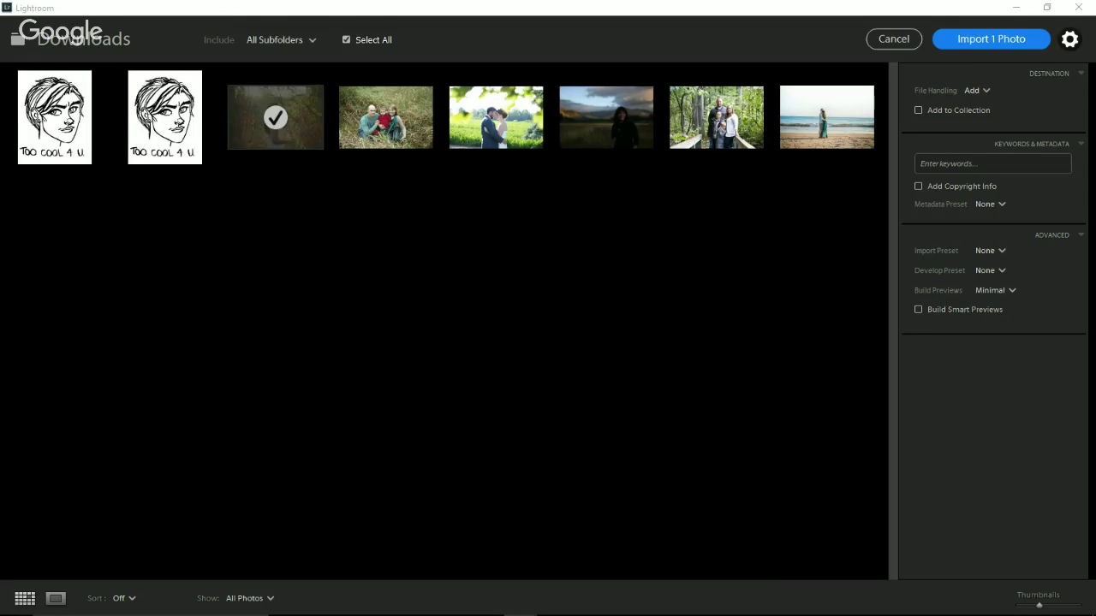
click(968, 40)
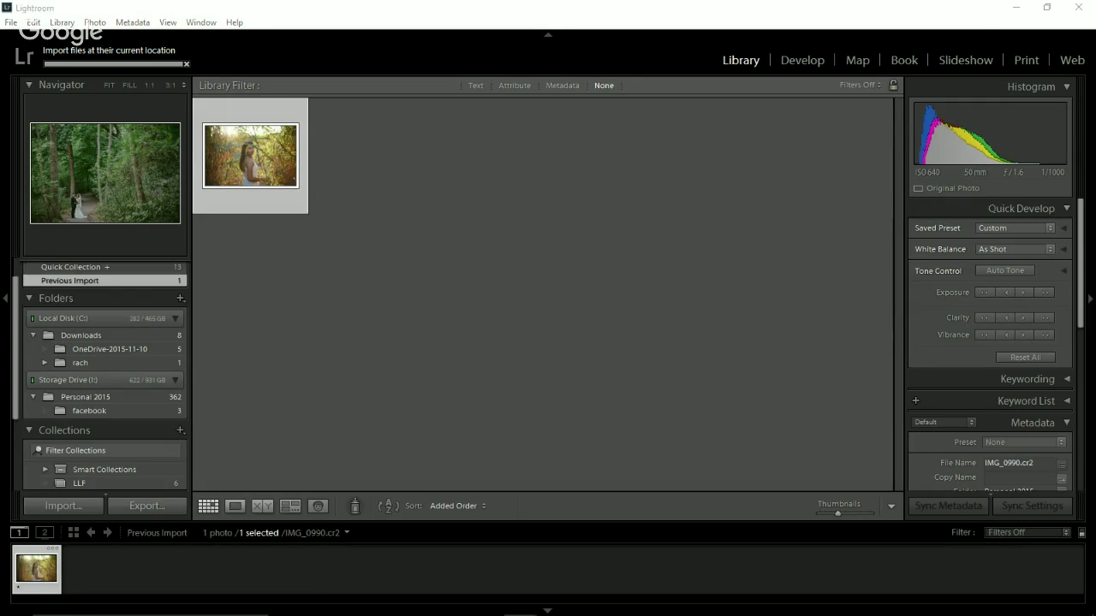
click(807, 61)
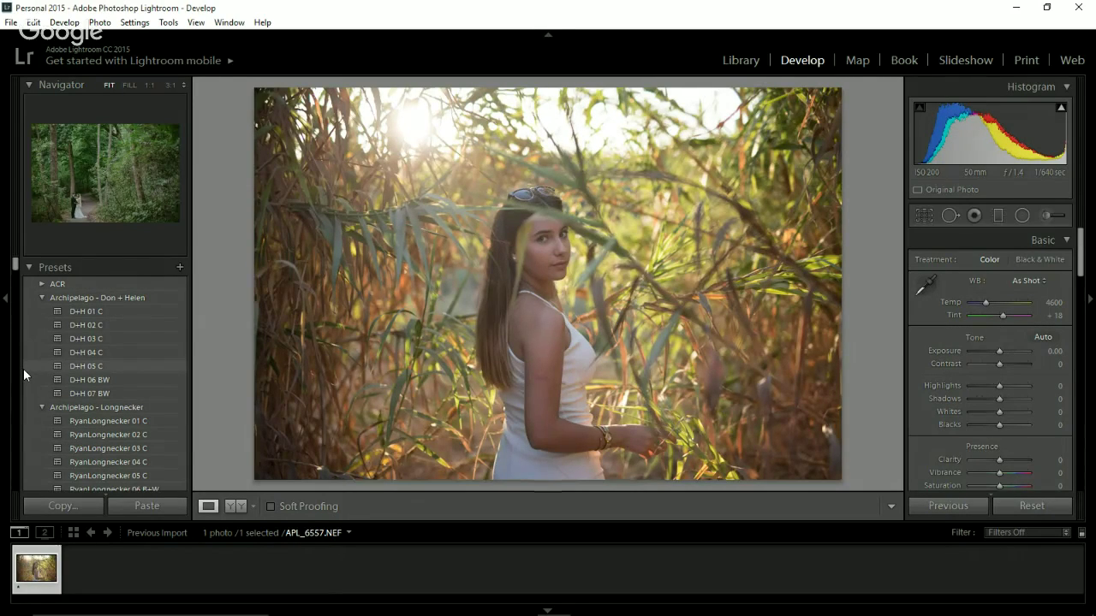
- Try the presets D+H 01 C through D+H 05 C in order on the imported portrait, setting Exposure to +0.36 on the last
click(88, 313)
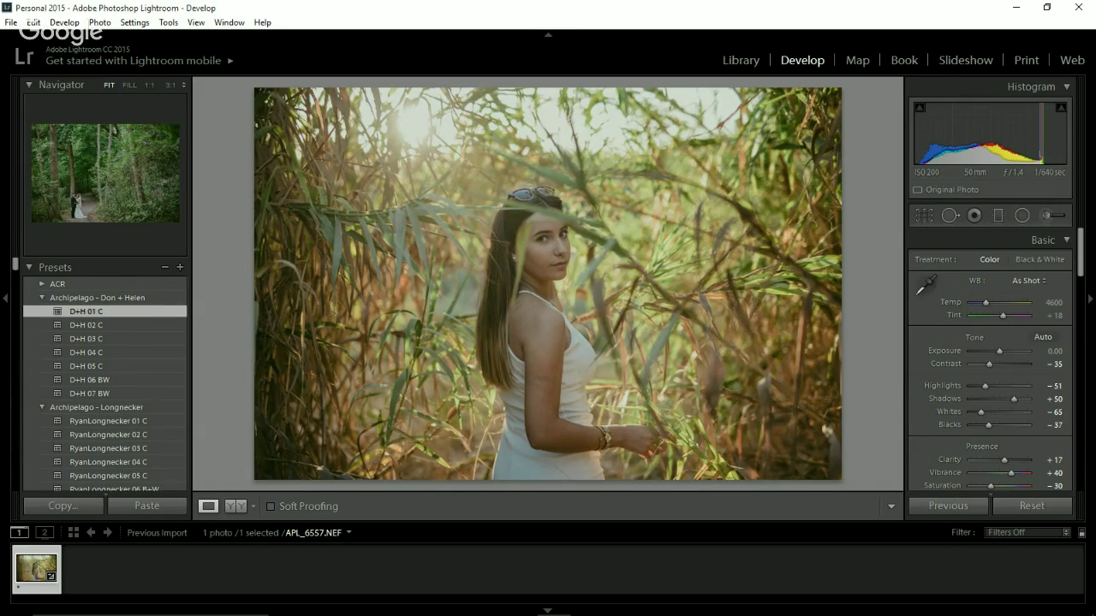
click(32, 22)
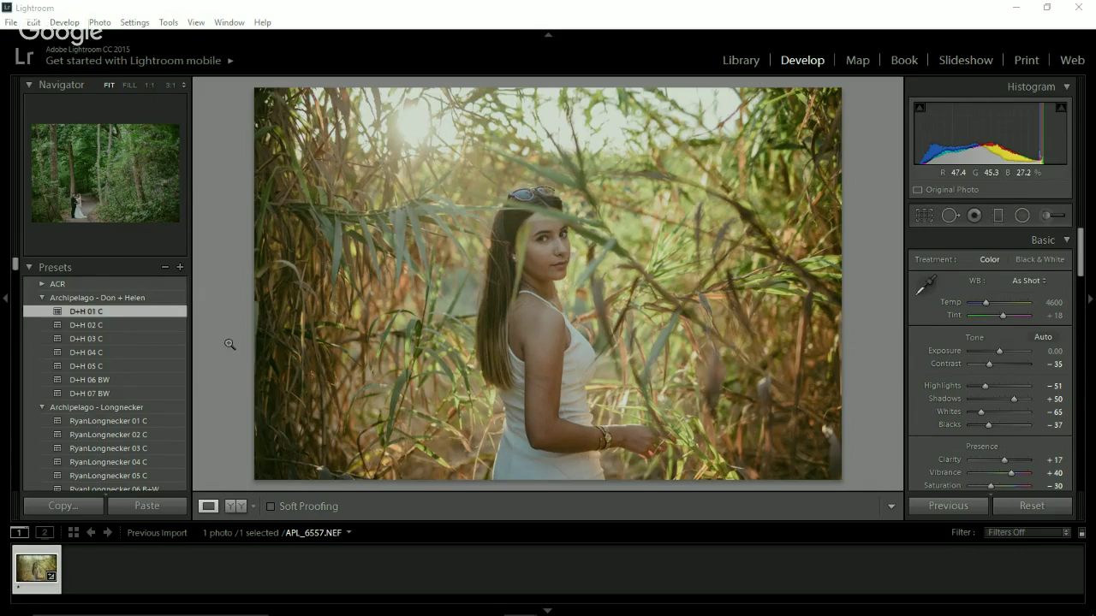
click(114, 324)
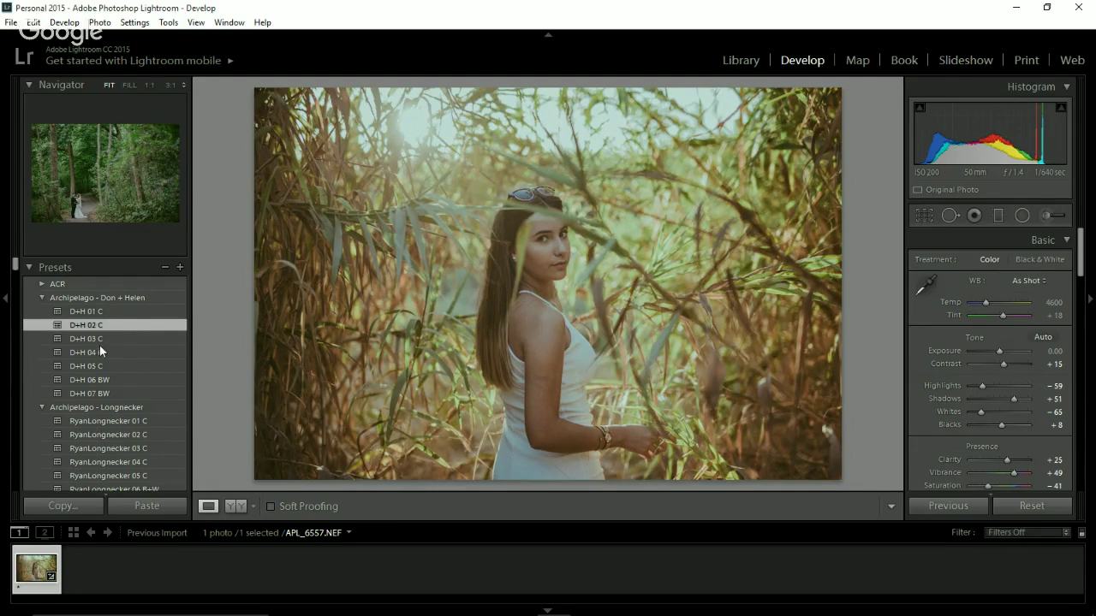
click(103, 340)
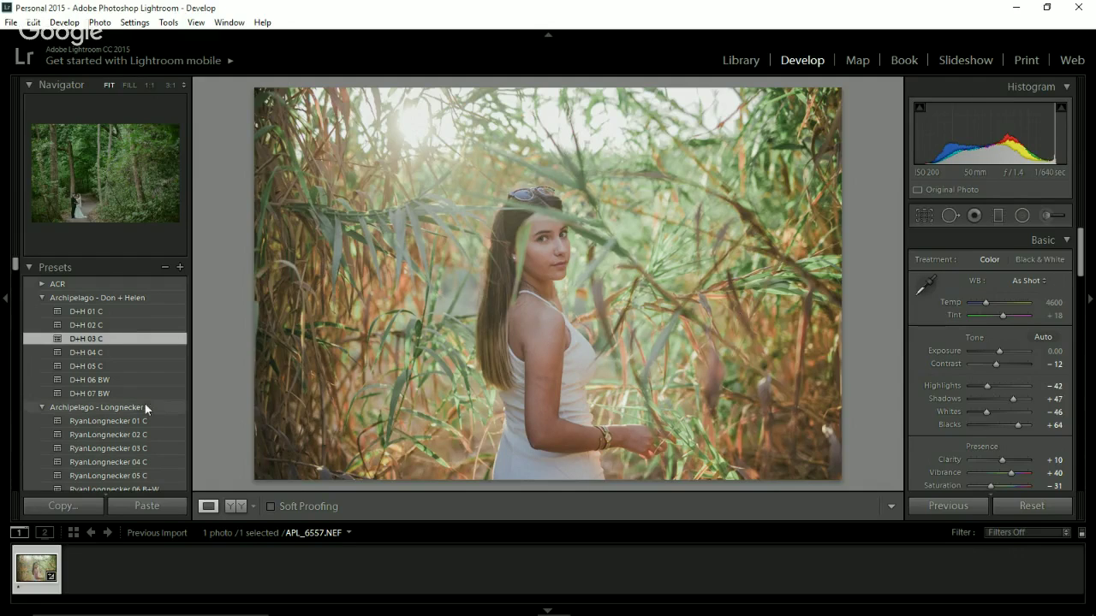
click(111, 352)
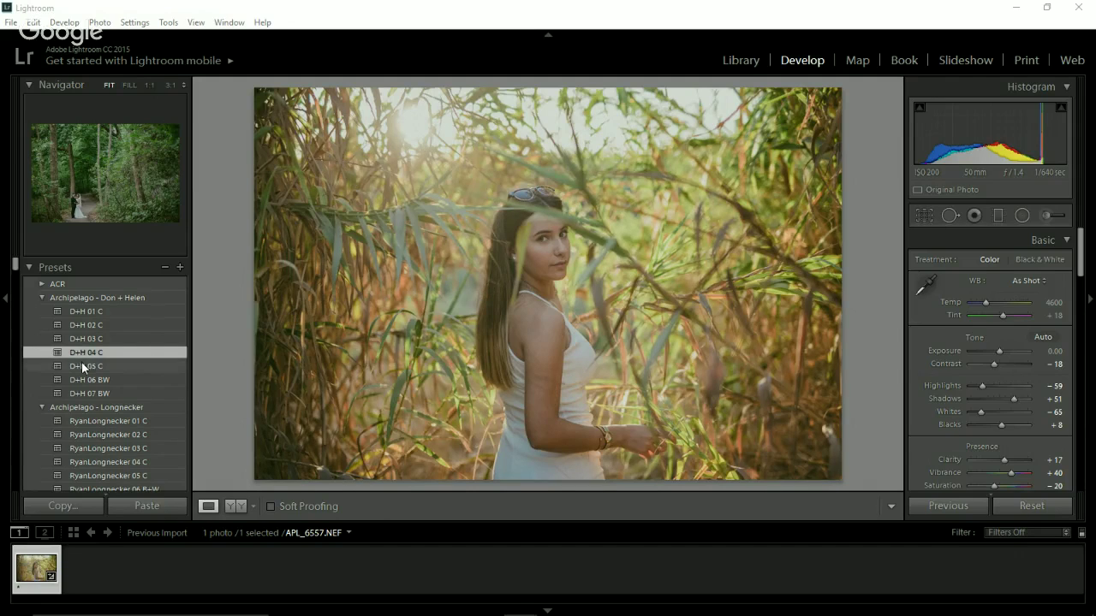
click(110, 368)
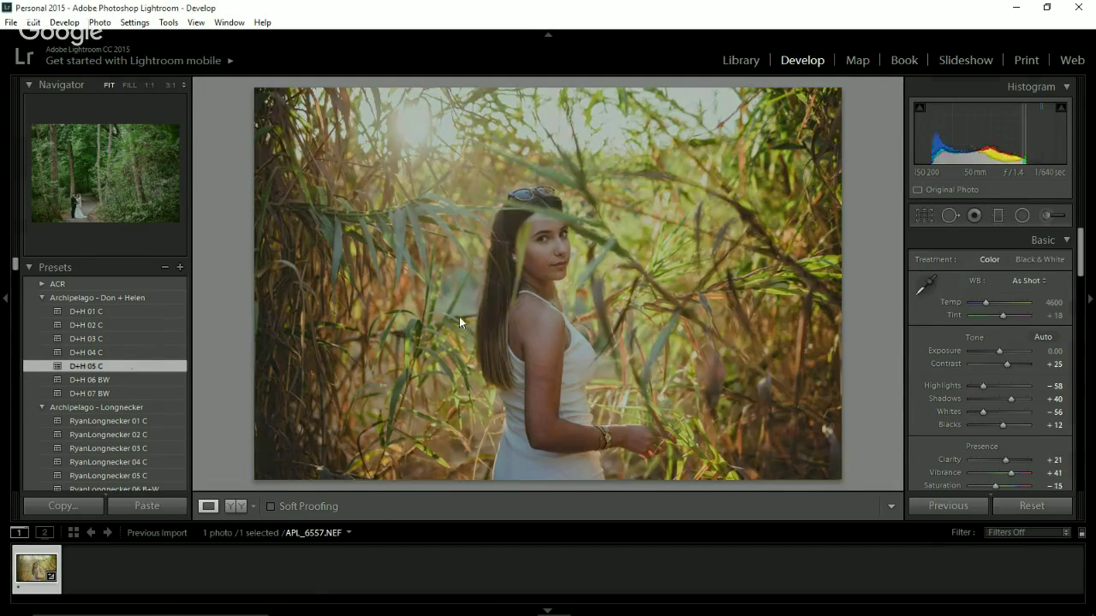
click(1002, 349)
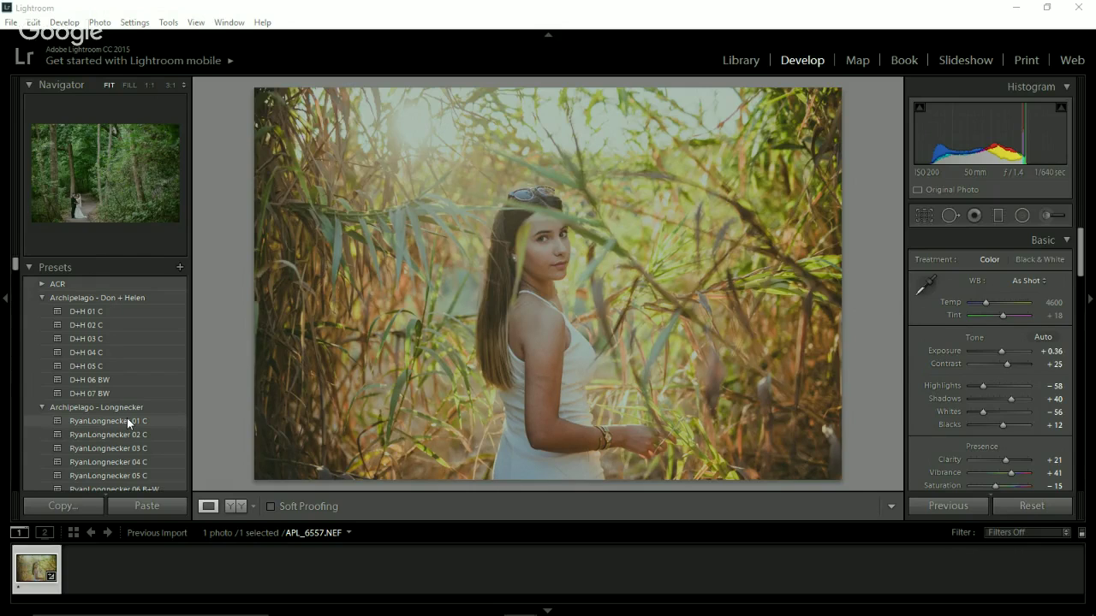
- Run through the Archipelago-LXC presets 01 C to 04 C on the imported portrait, checking the color adjustments of LXC 01 C
scroll(127, 420, down, 3)
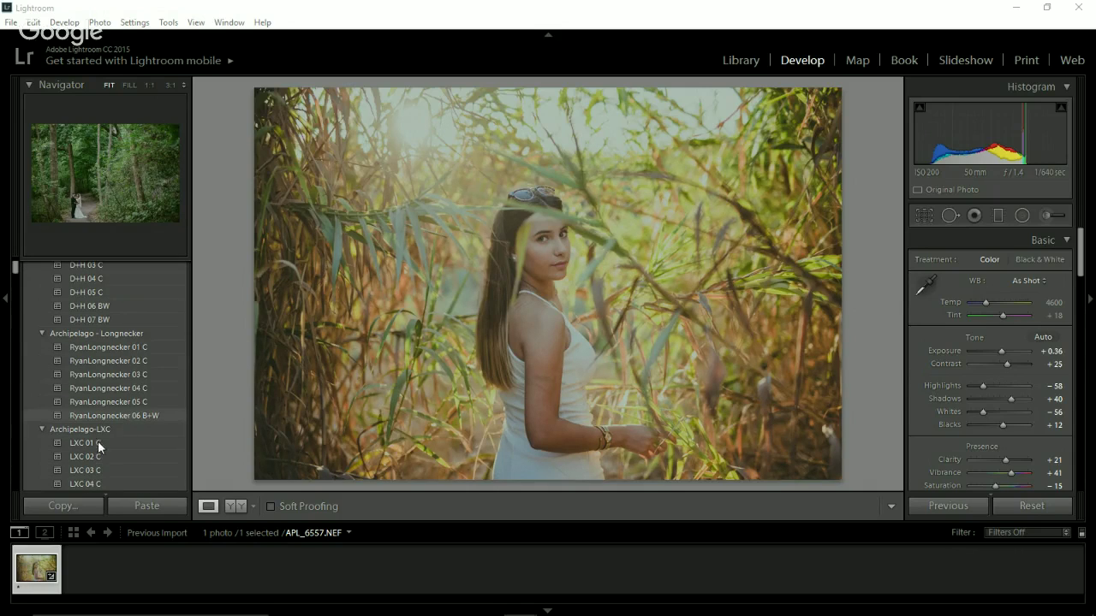
click(98, 444)
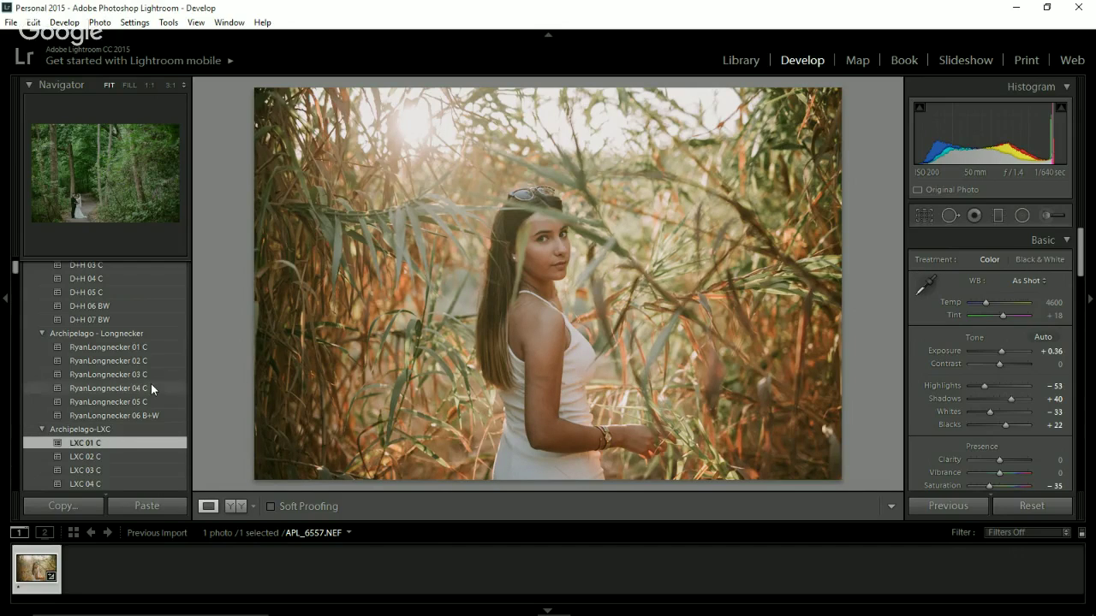
scroll(112, 411, down, 2)
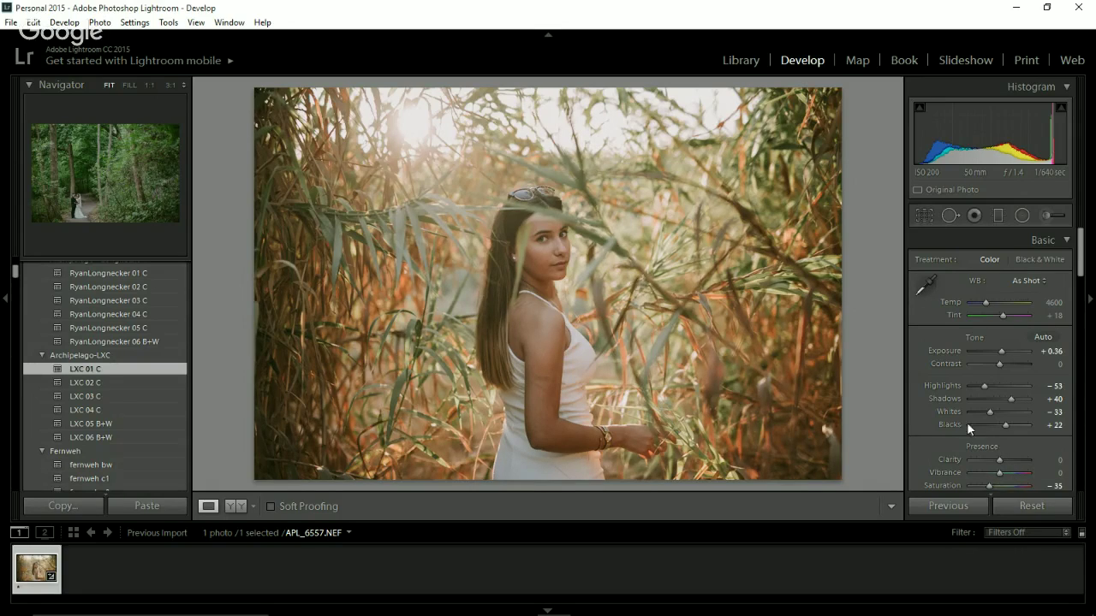
scroll(1081, 297, down, 5)
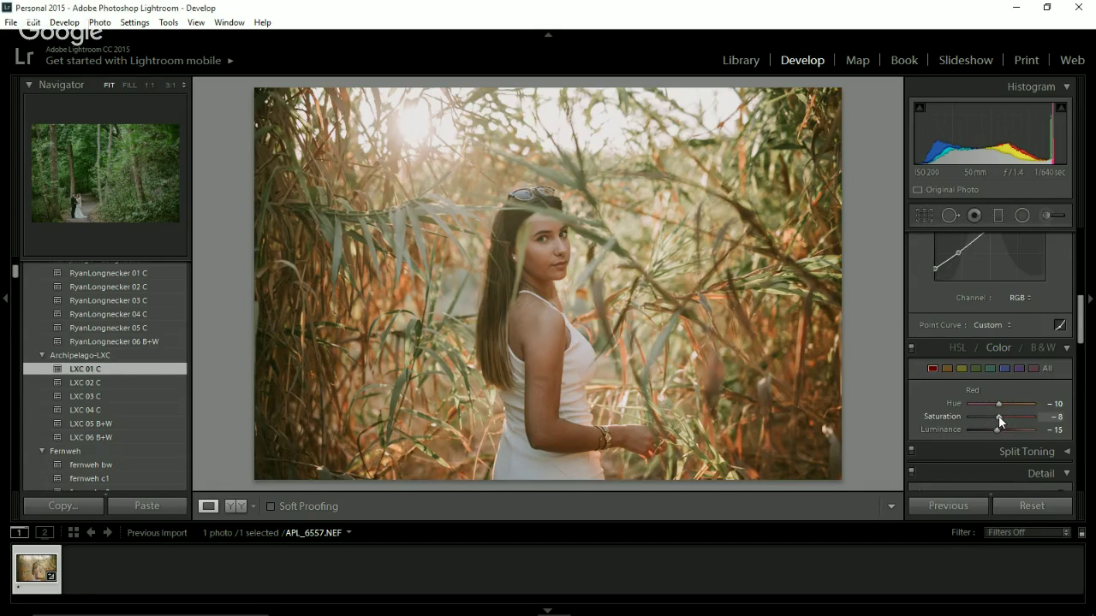
click(100, 382)
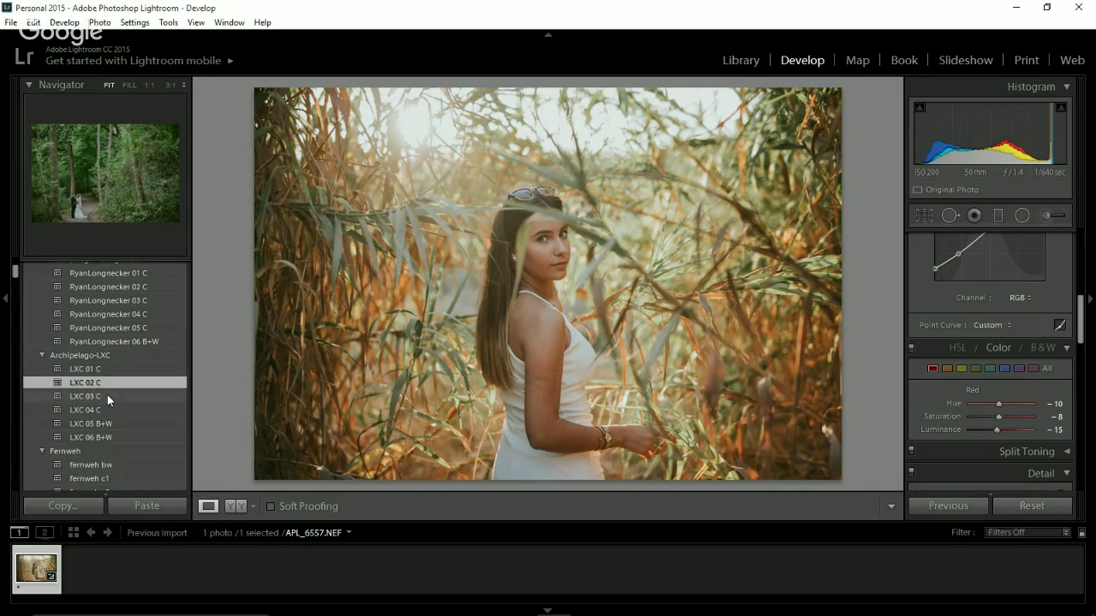
click(107, 395)
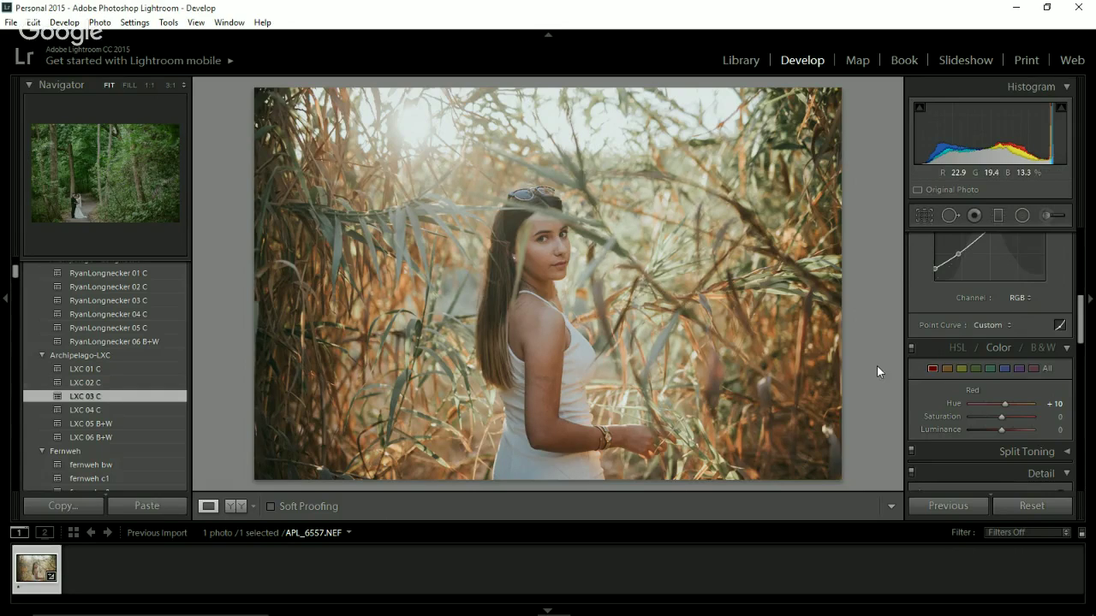
click(108, 412)
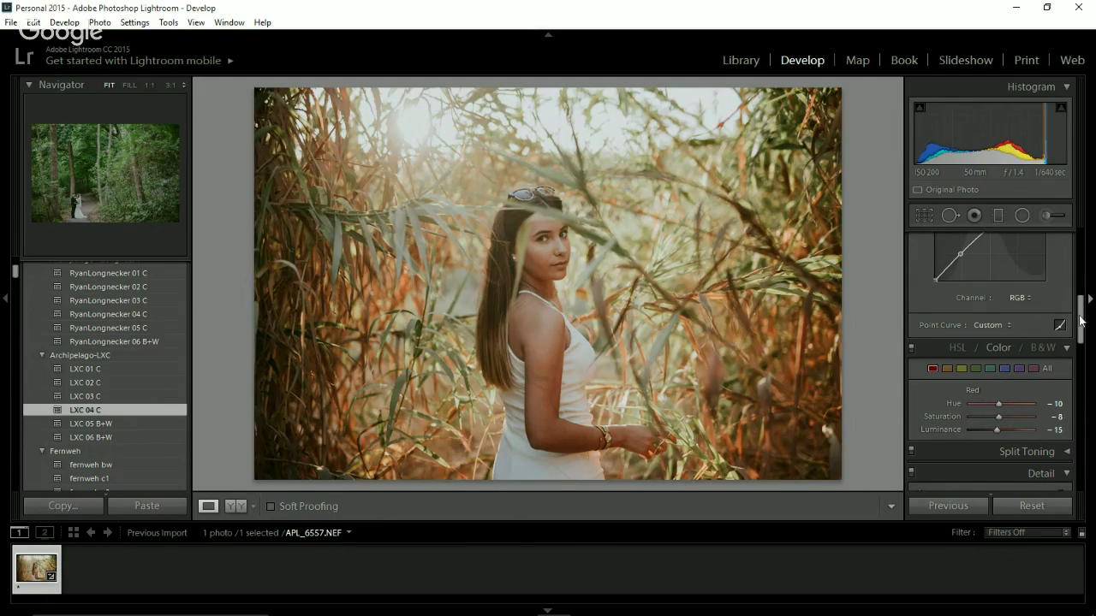
- Set the portrait's Exposure to +0.71 and reapply the LXC 04 C preset
scroll(1036, 265, up, 5)
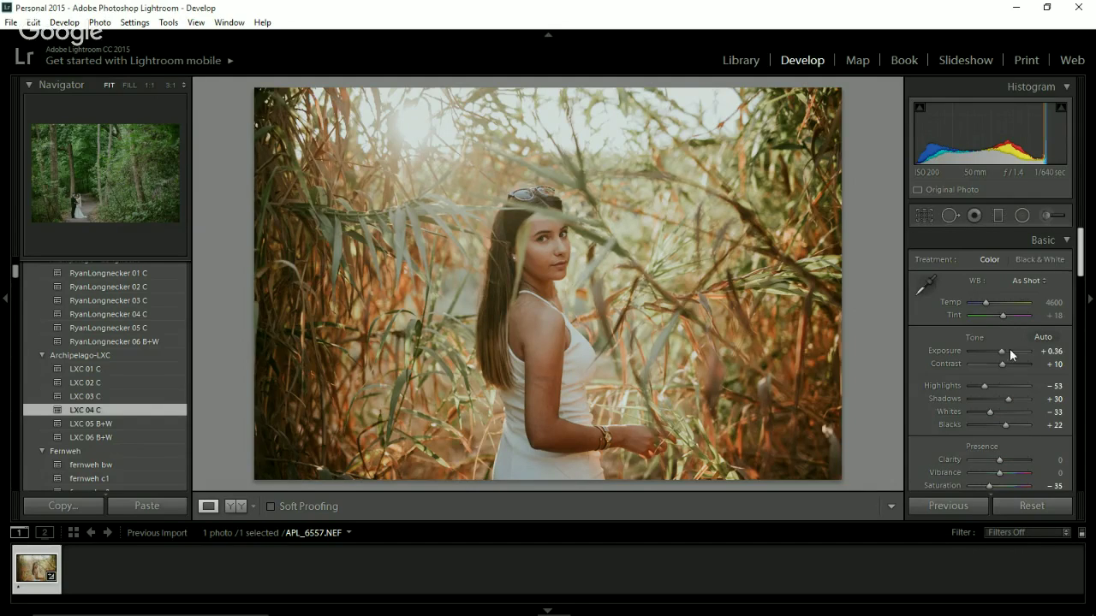
drag(1005, 352, 1006, 351)
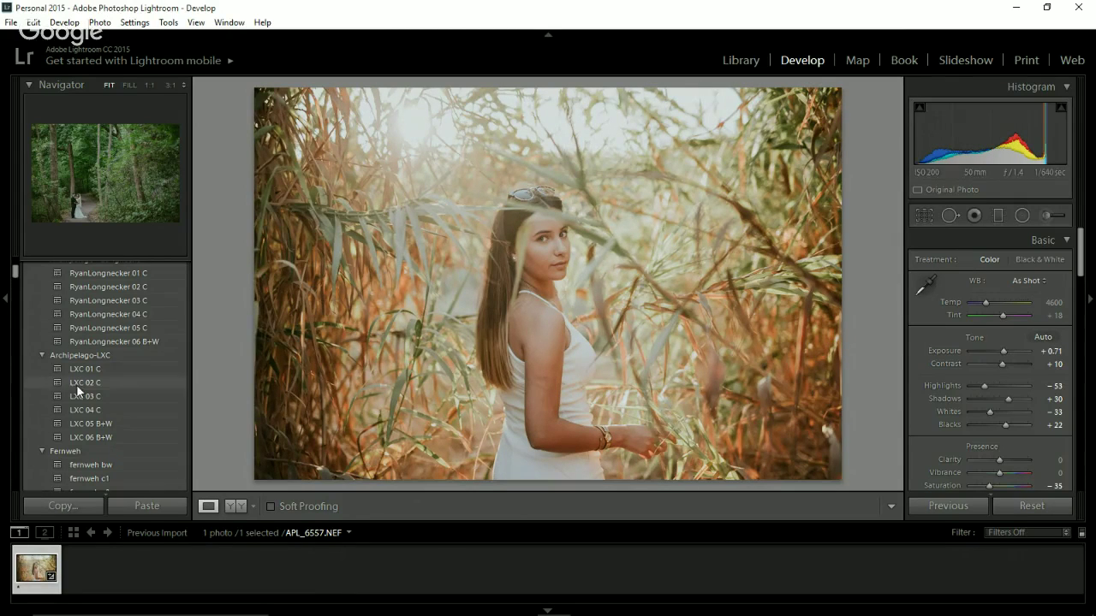
click(114, 410)
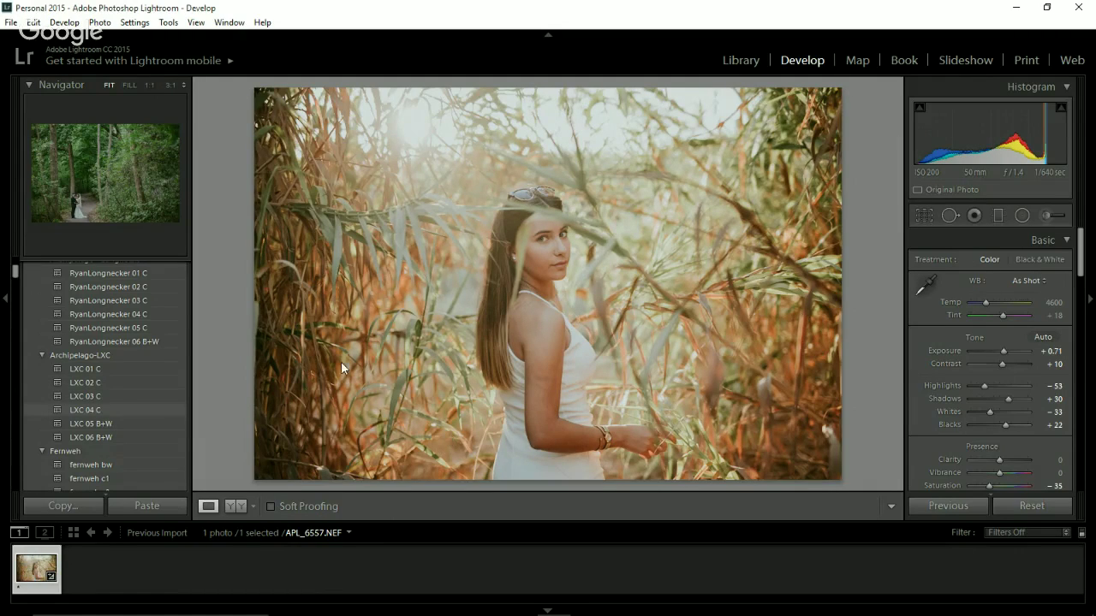
click(114, 410)
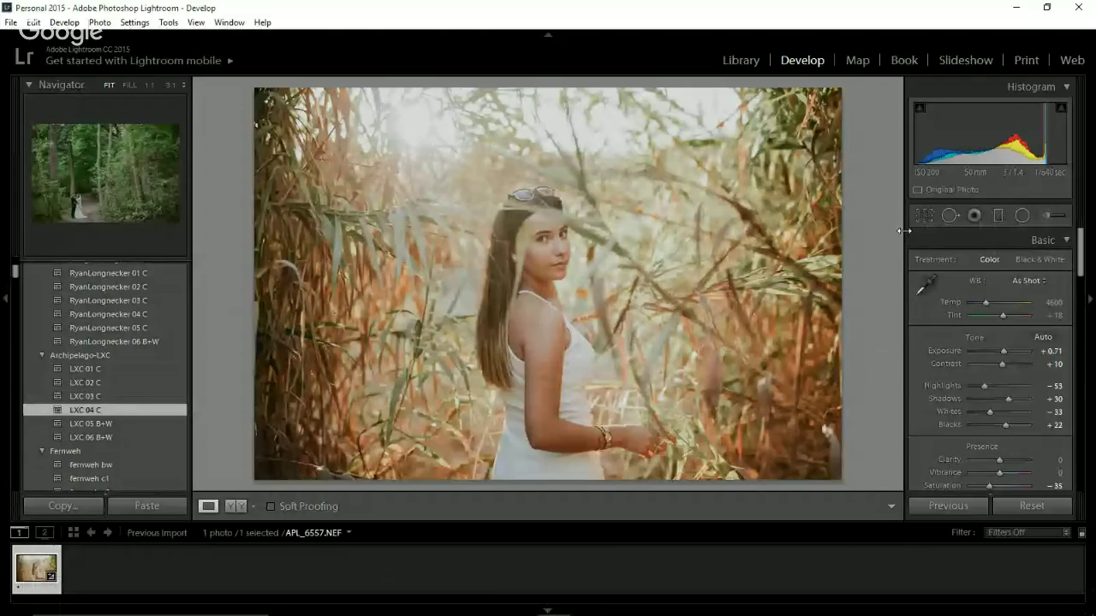
- Compare the LXC 04 C edit with the unedited version, first full size and then in the side-by-side Before/After view
key(backslash)
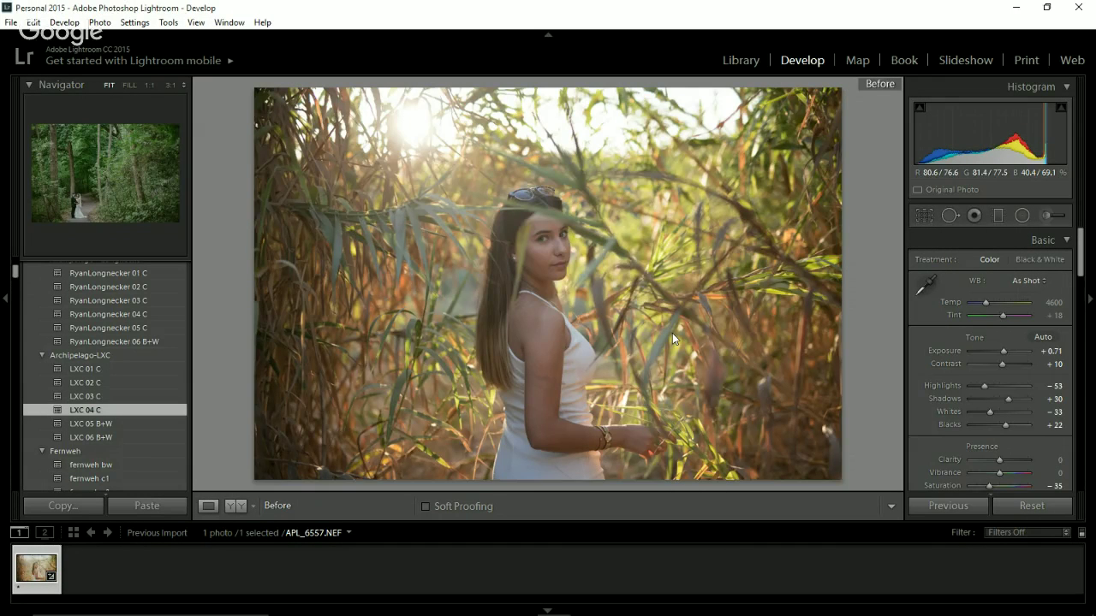
key(backslash)
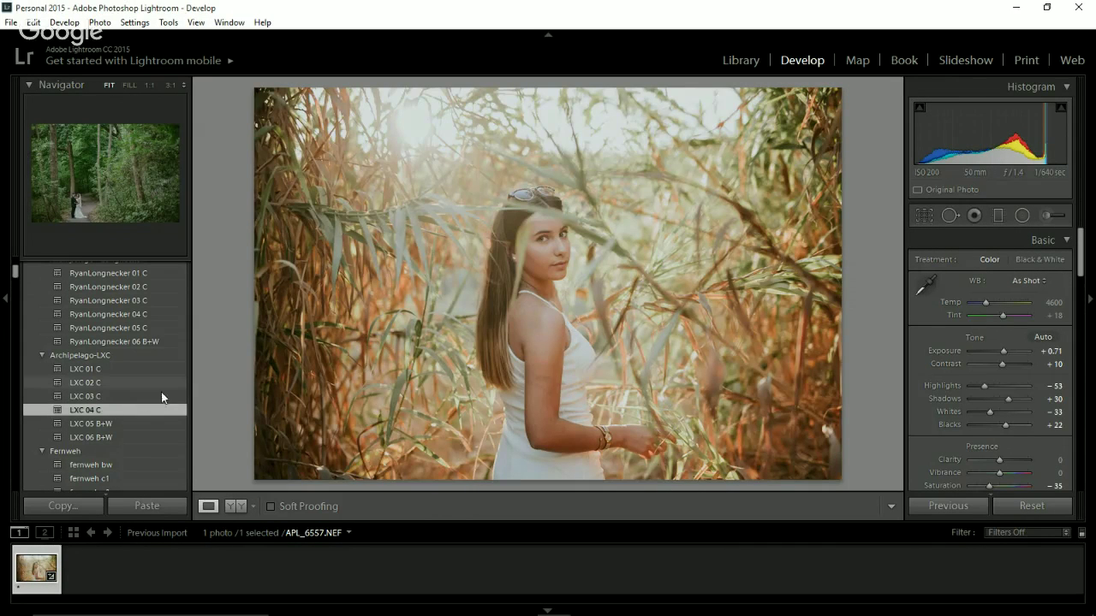
click(235, 506)
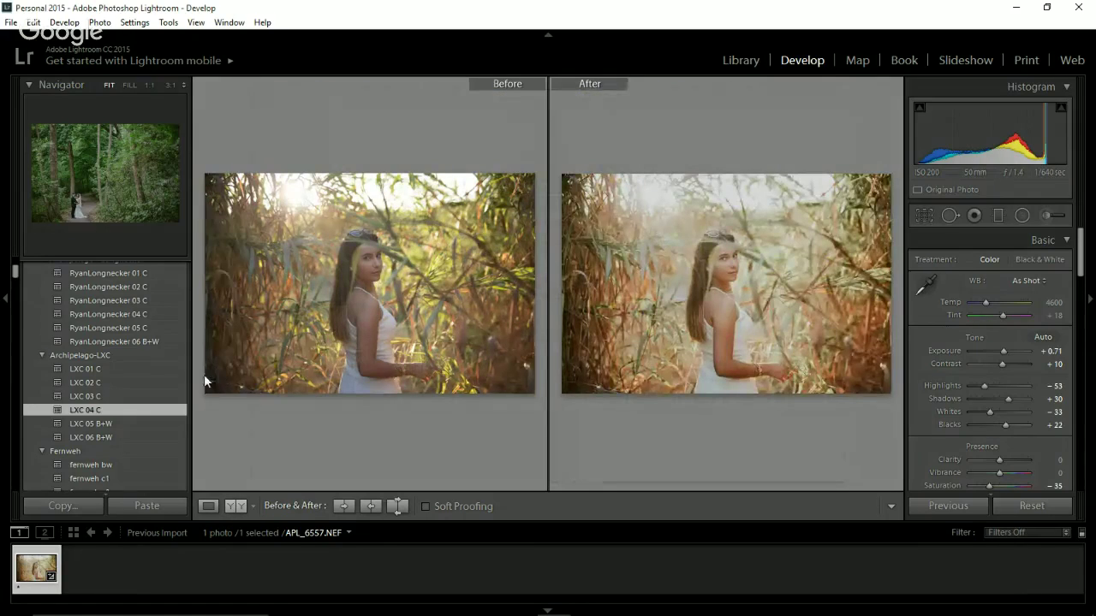
- Apply LXC 01 C with Tint set to +7, then switch the portrait to LXC 03 C
click(104, 369)
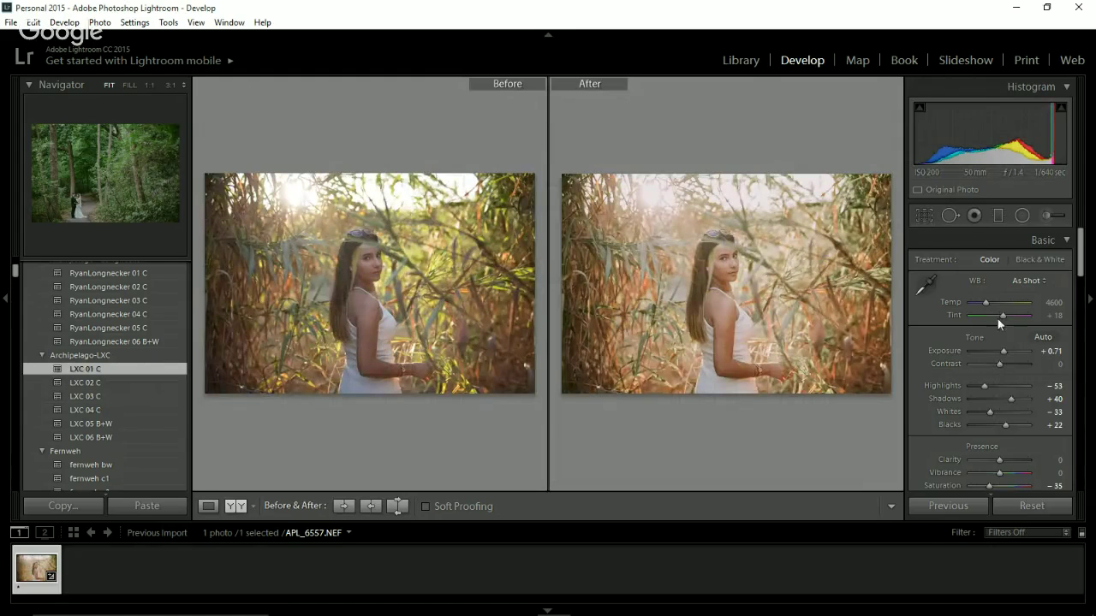
drag(1004, 316, 1003, 315)
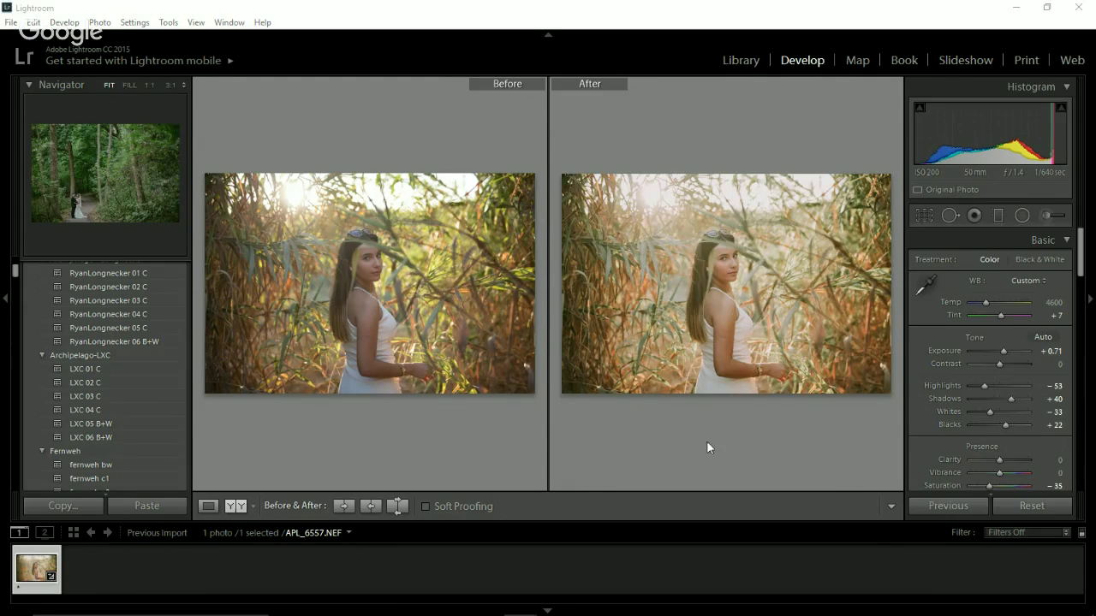
click(102, 396)
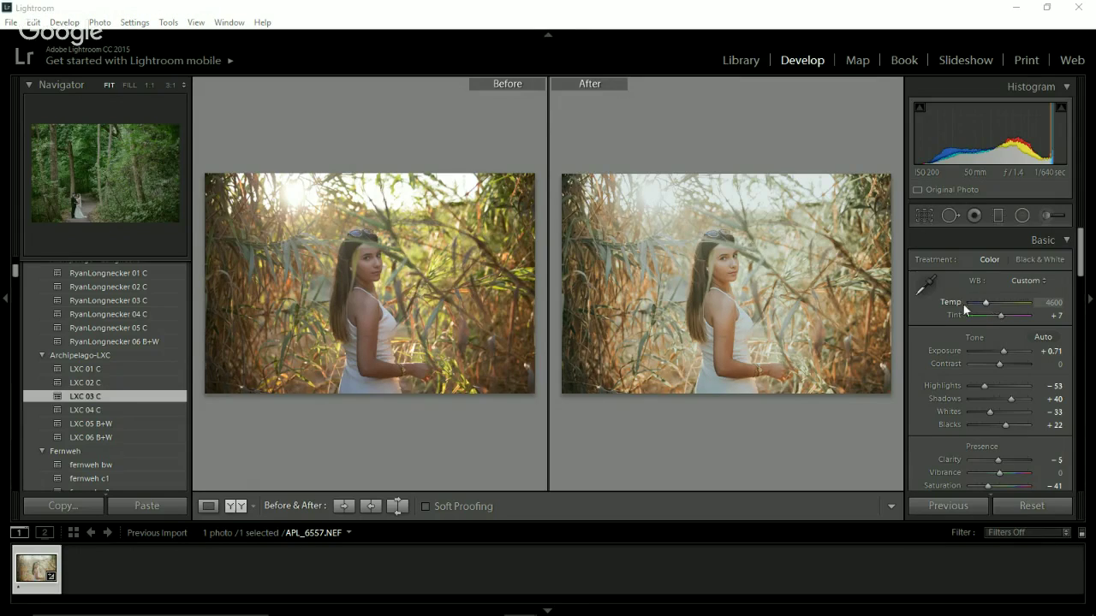
- Switch the filmstrip to the LLF collection and open the wedding photo of the couple on the forest path
click(206, 539)
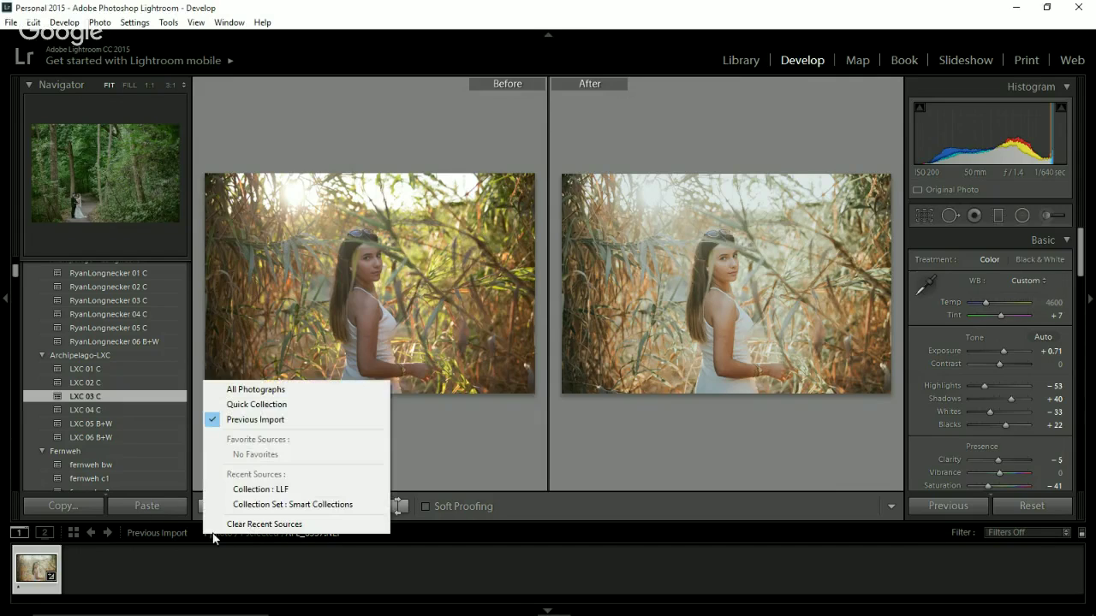
click(280, 487)
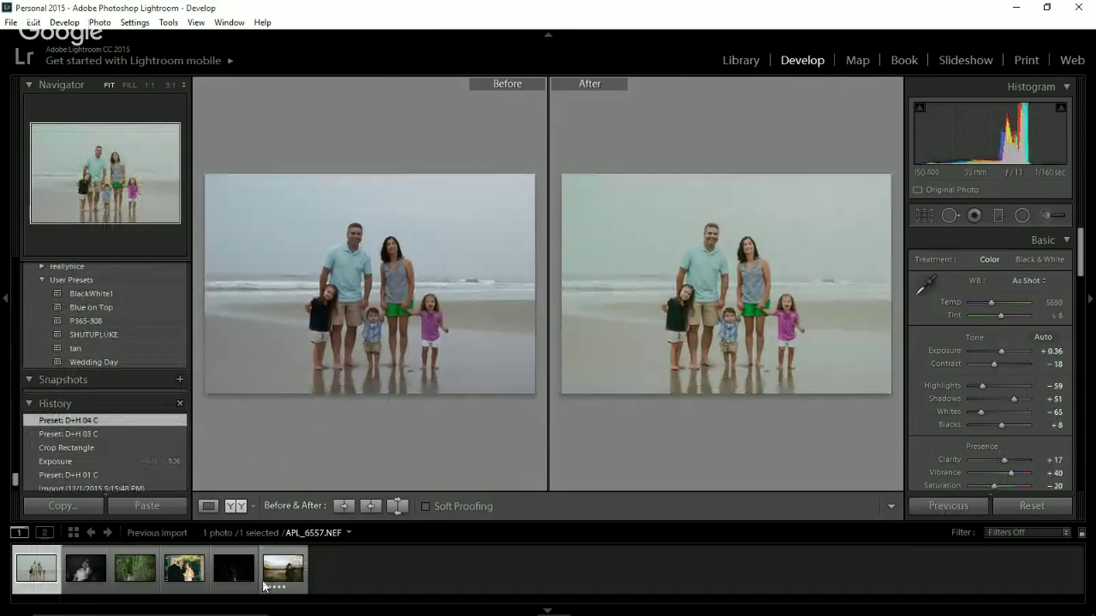
click(150, 585)
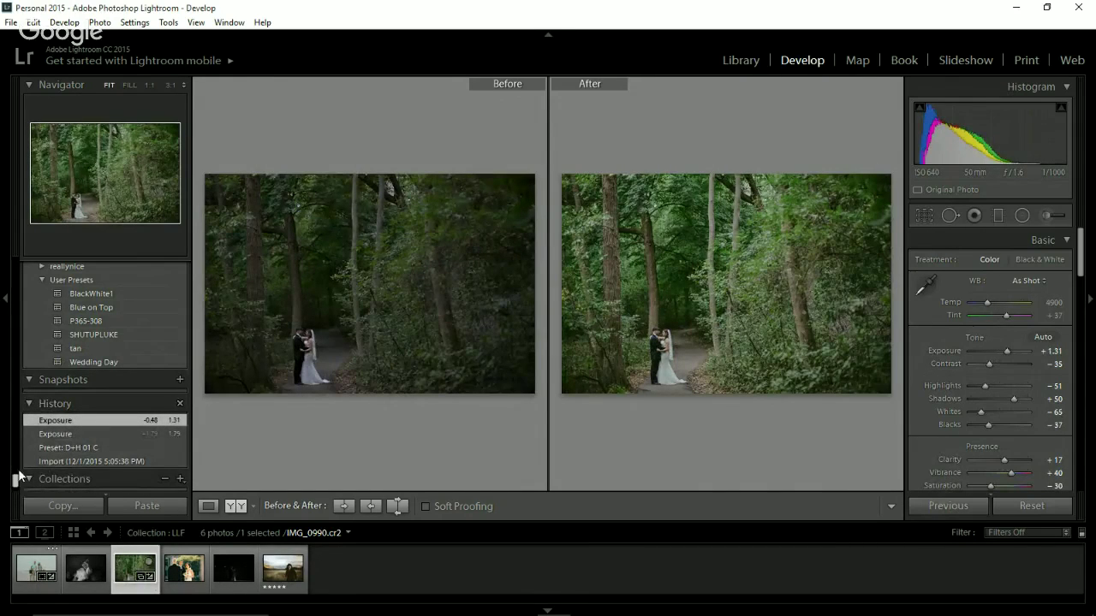
- Apply the Archipelago-LXC preset LXC 01 C to the forest wedding photo
scroll(24, 432, up, 10)
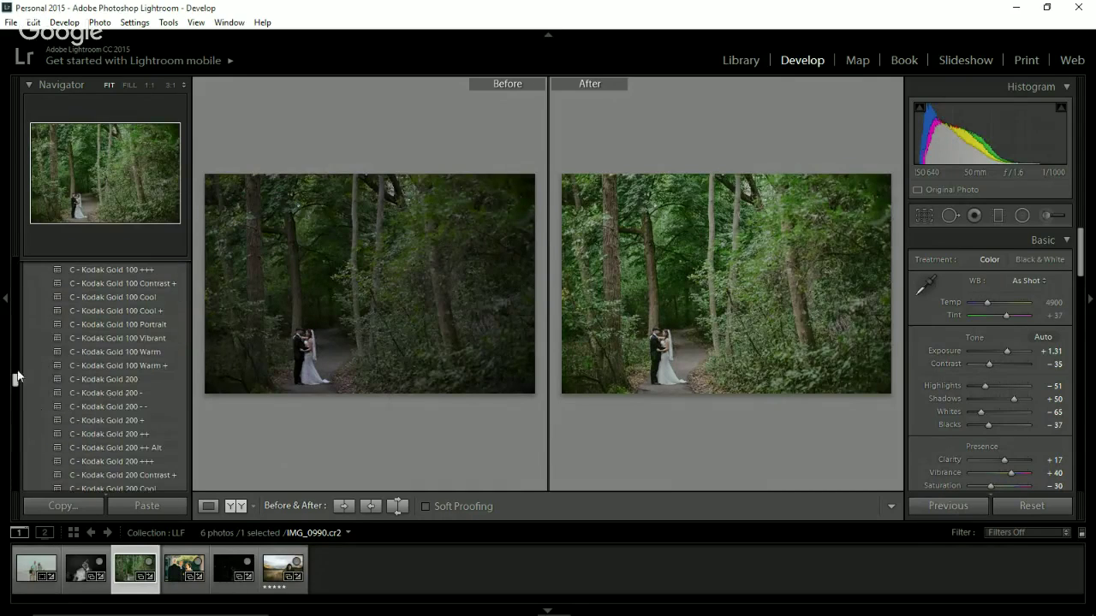
scroll(19, 356, up, 5)
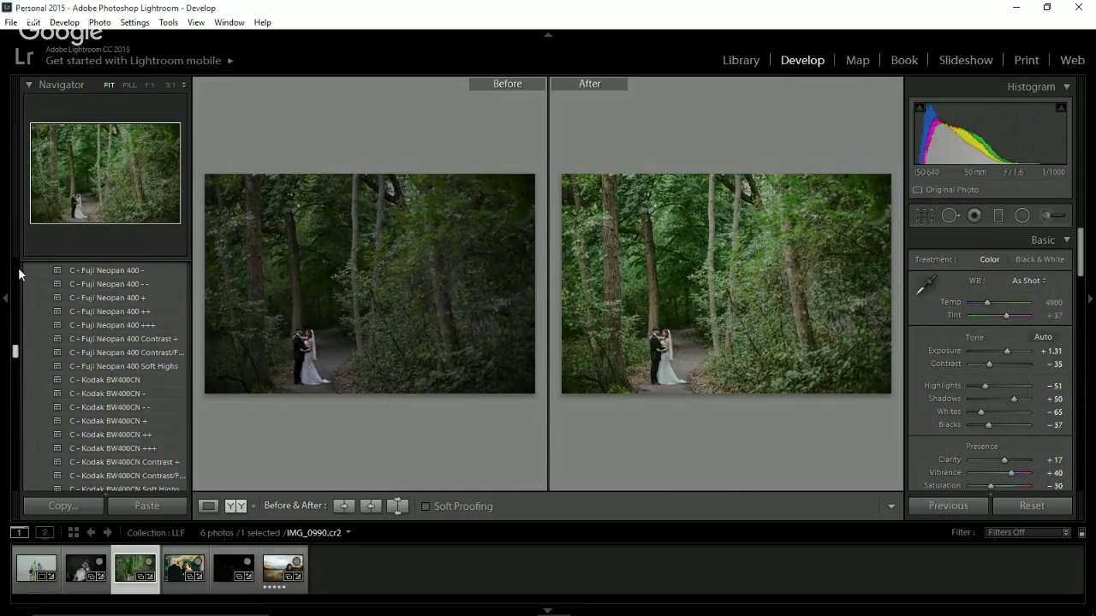
scroll(19, 270, up, 5)
scroll(19, 261, up, 3)
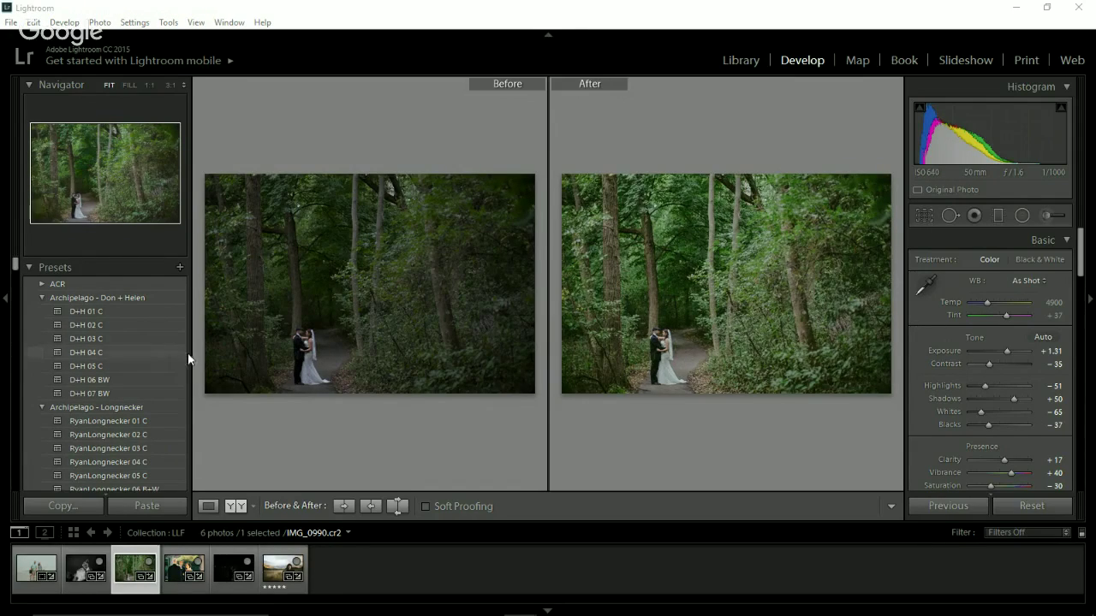
click(47, 326)
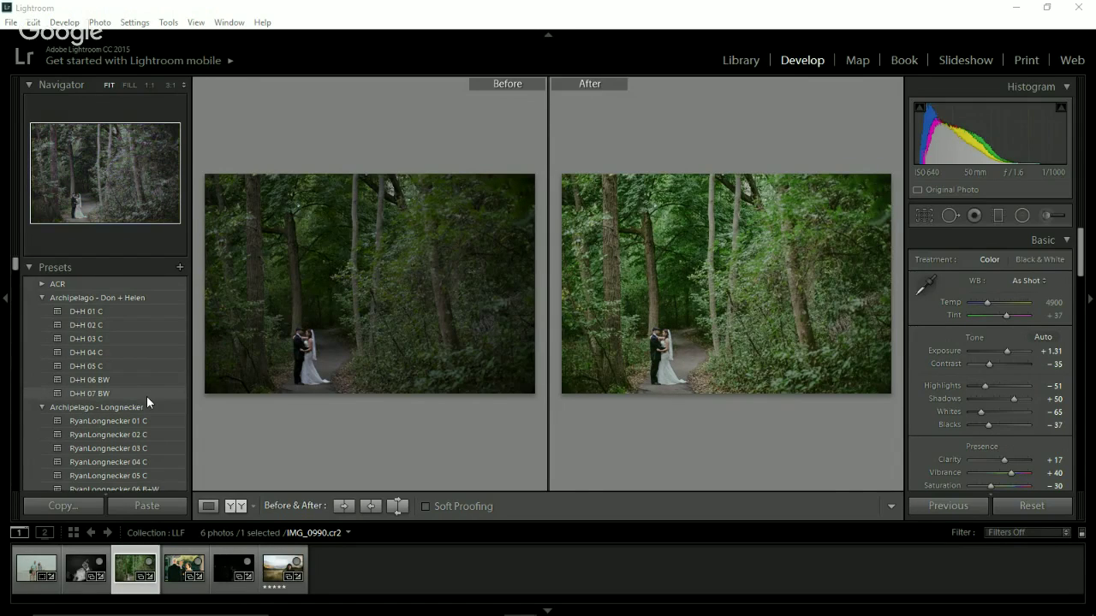
scroll(134, 396, down, 3)
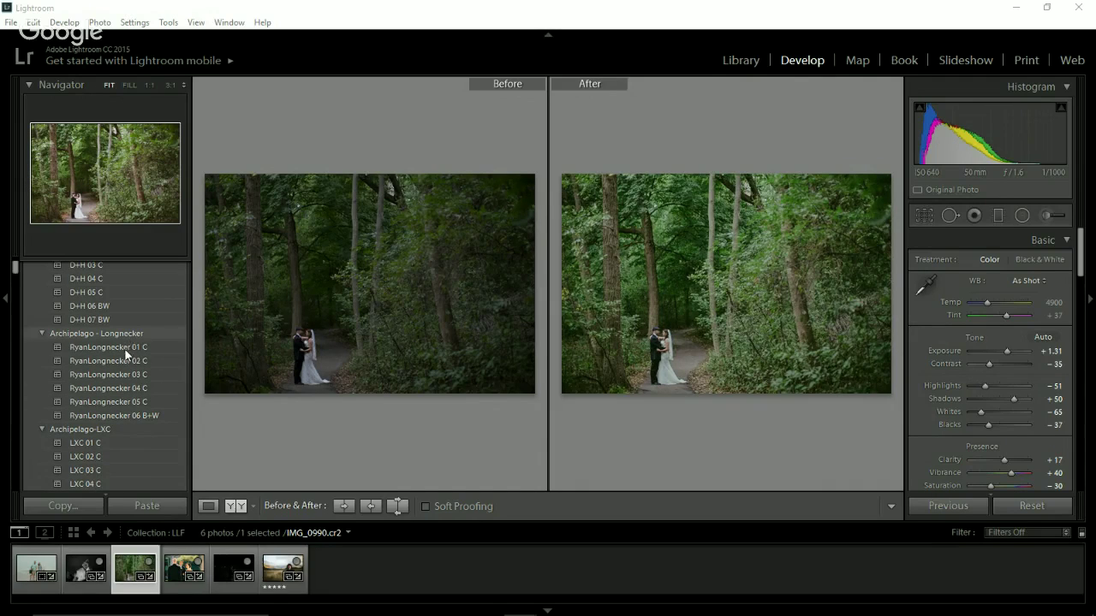
click(110, 443)
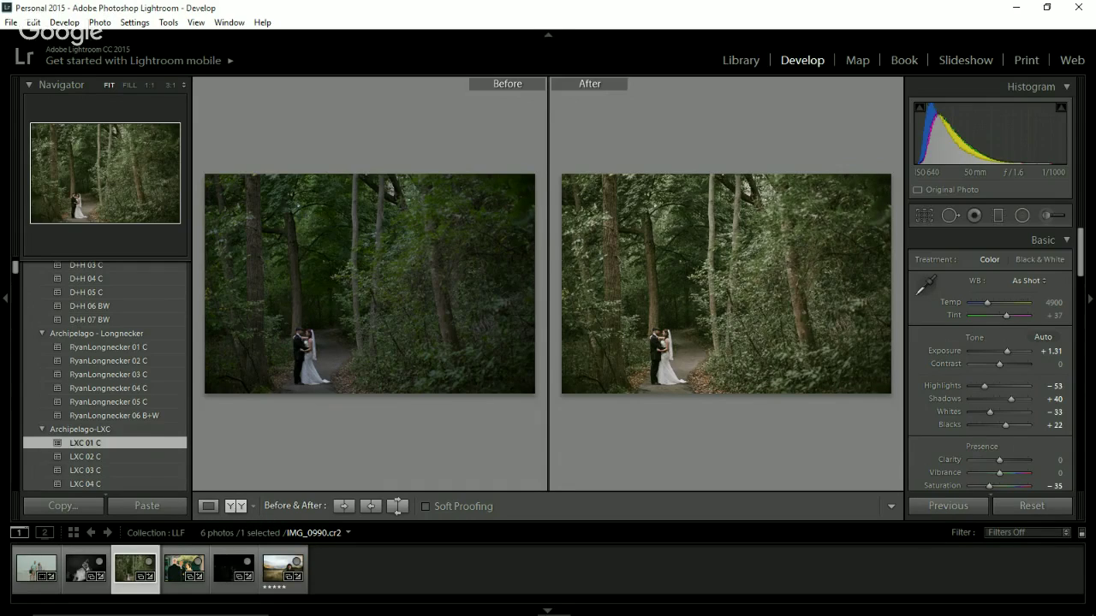
- Try the presets RyanLongnecker 01 C, 02 C and 03 C on the forest photo, viewing it as a single image
click(133, 347)
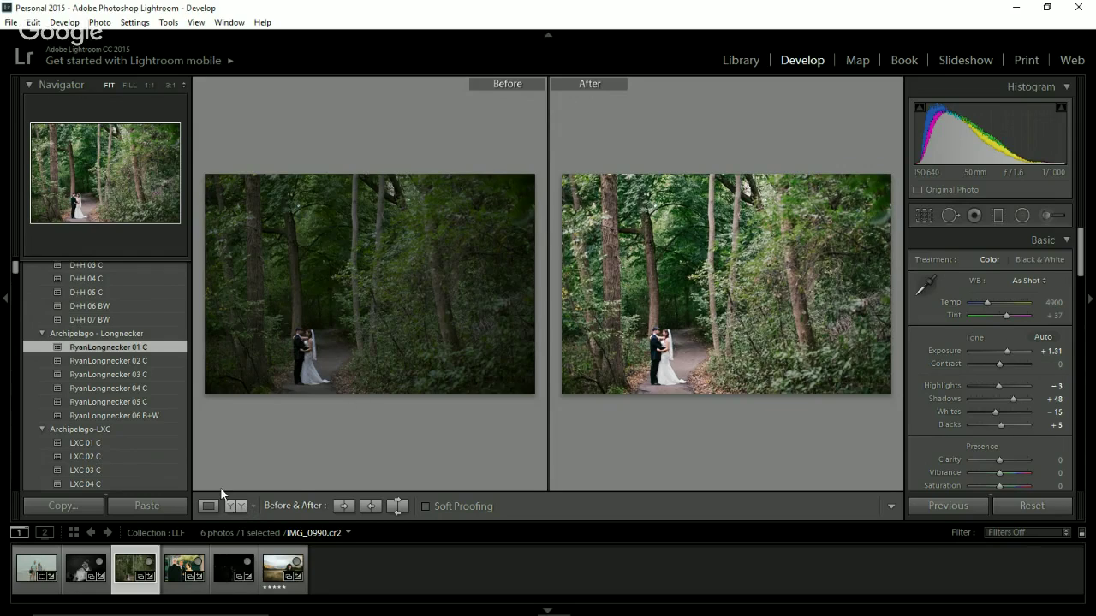
click(207, 507)
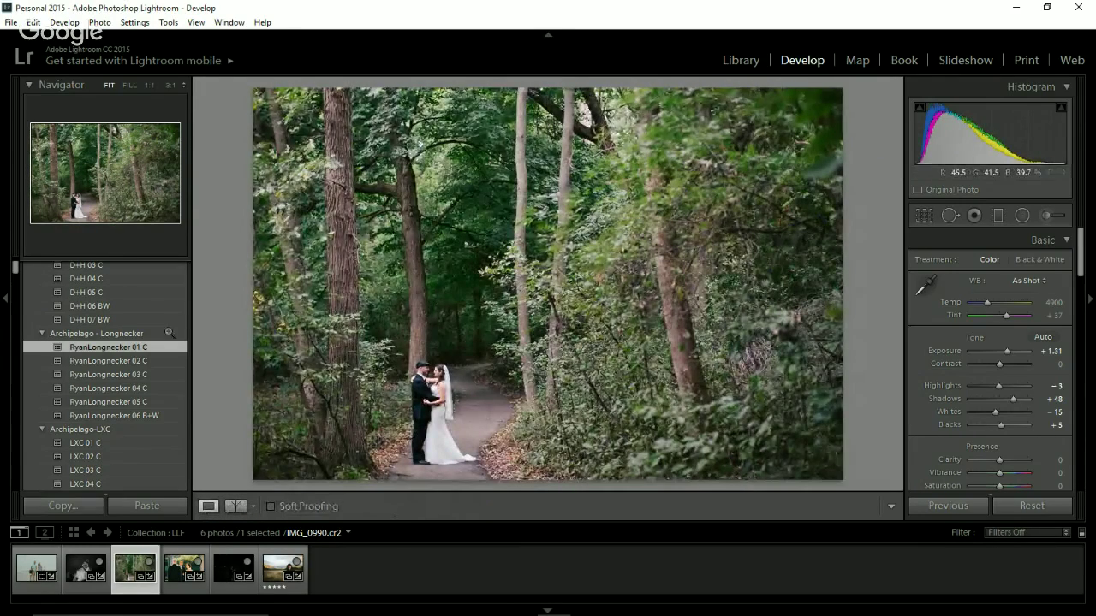
click(106, 360)
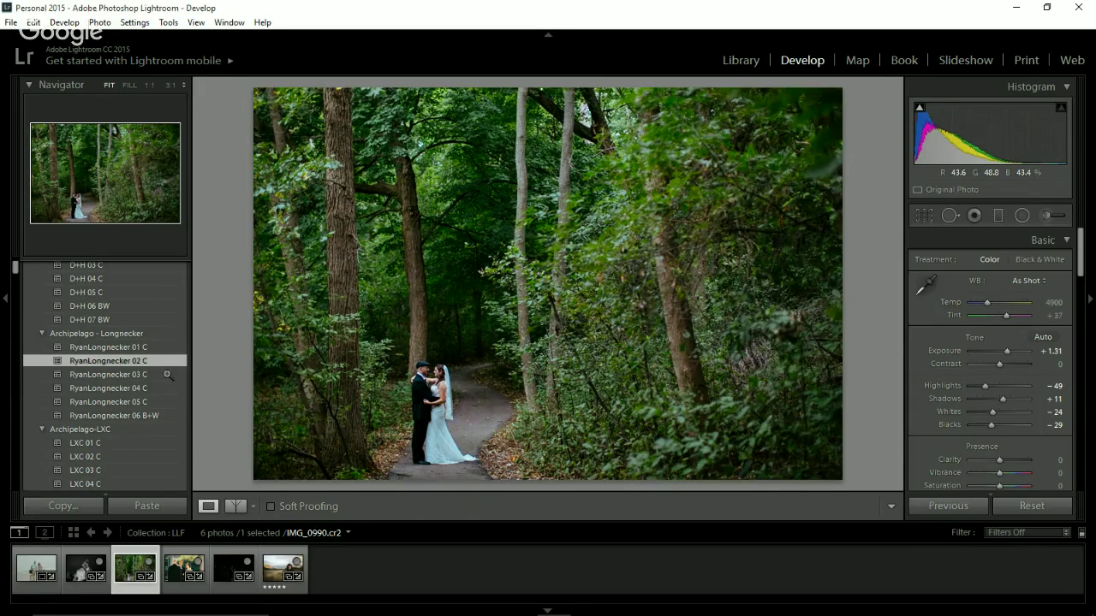
click(137, 376)
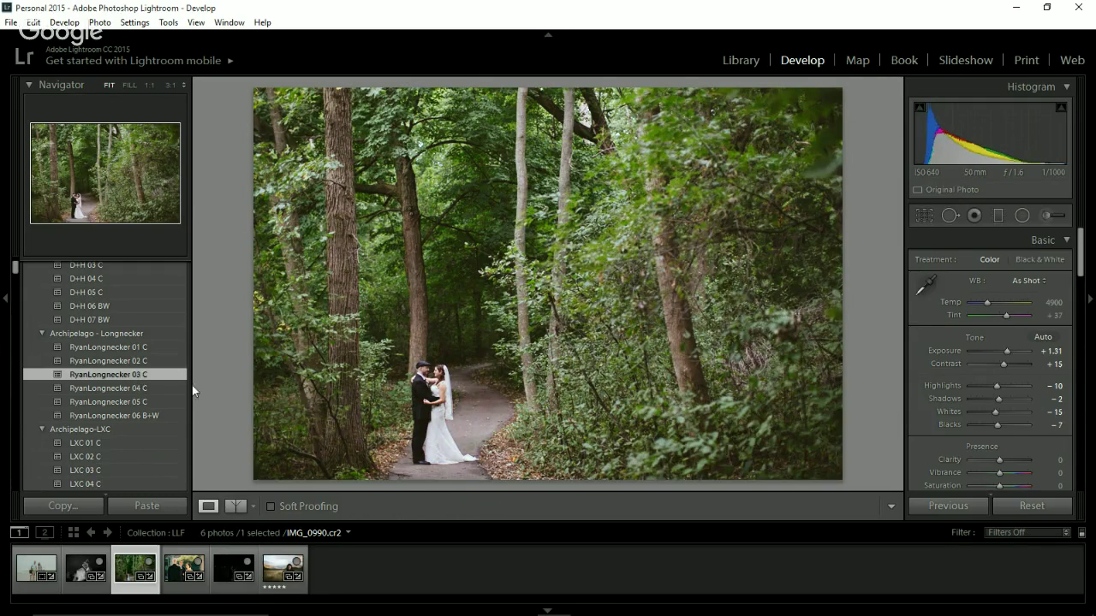
- Set the forest photo's Exposure to +1.19 and reapply the RyanLongnecker 03 C preset
click(1014, 355)
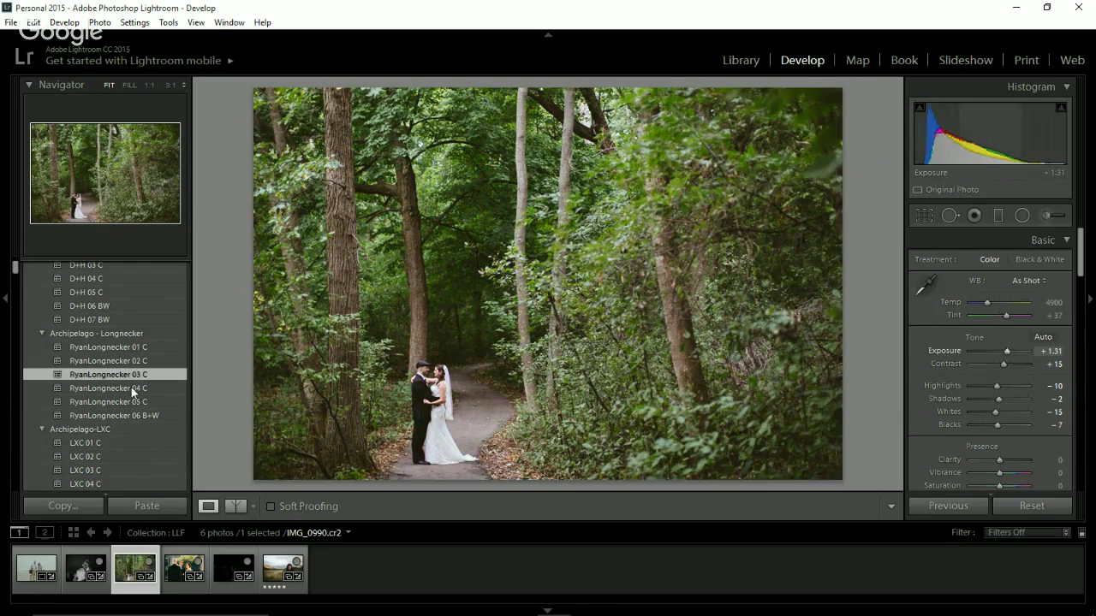
click(1006, 350)
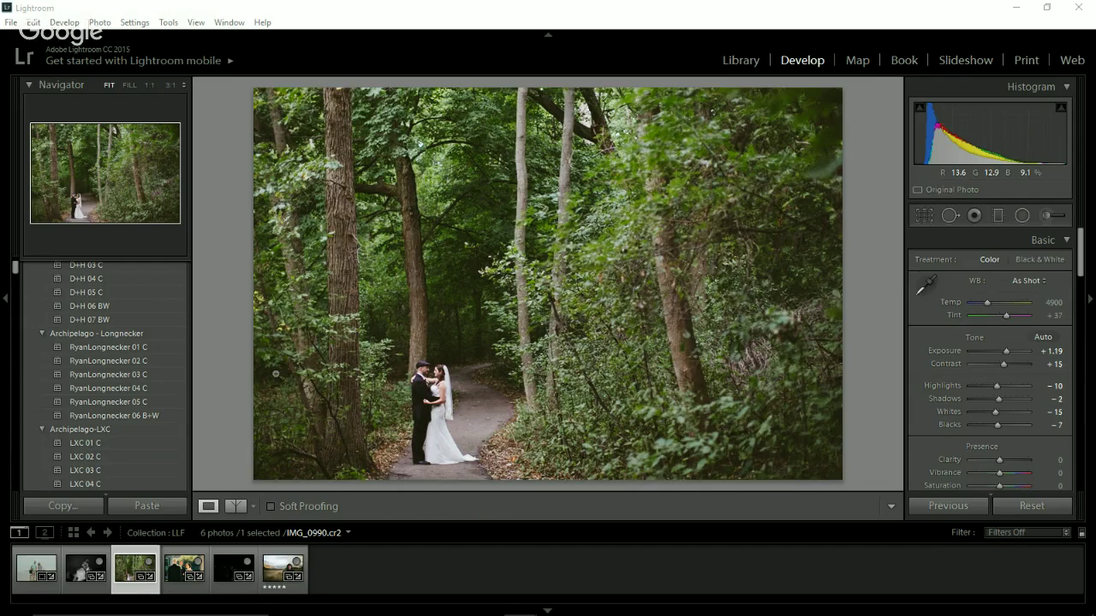
click(142, 374)
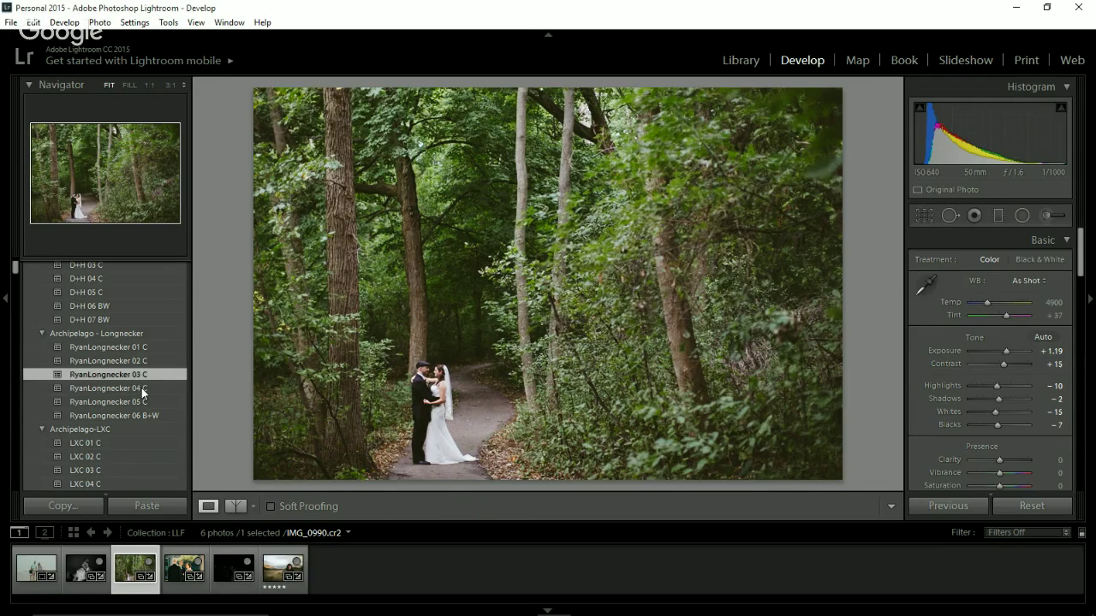
- Run through the remaining Longnecker presets 04 C, 05 C and 06 B+W on the forest photo
click(141, 388)
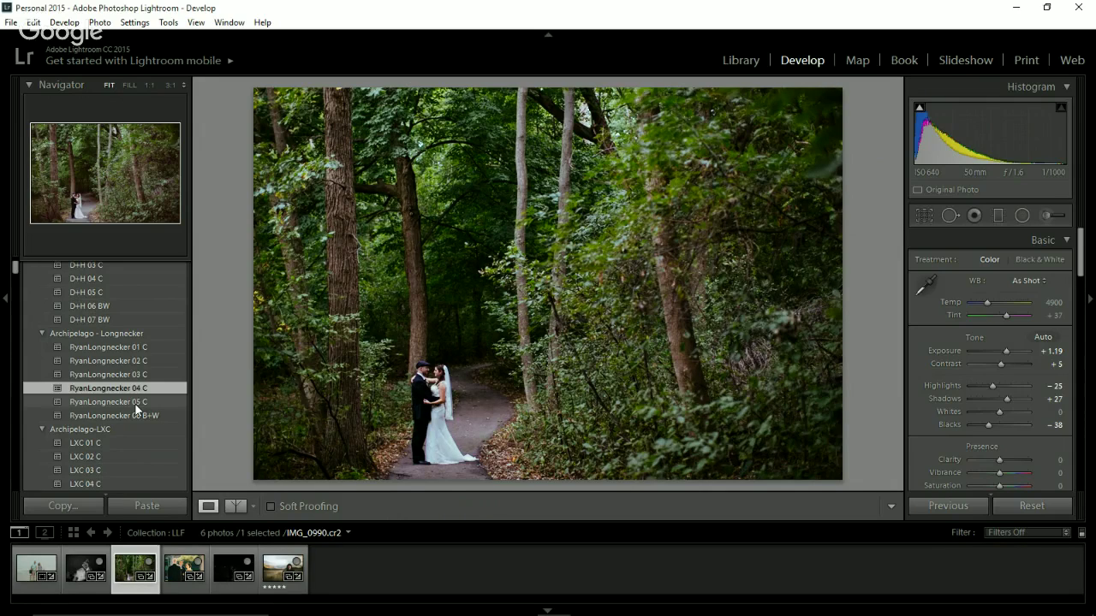
click(136, 405)
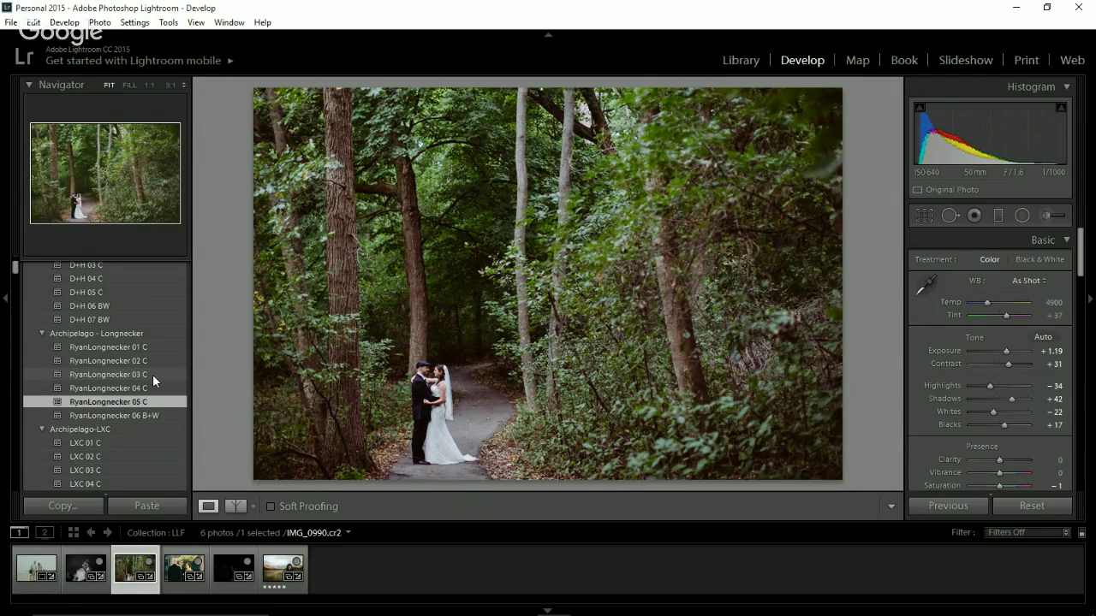
click(125, 414)
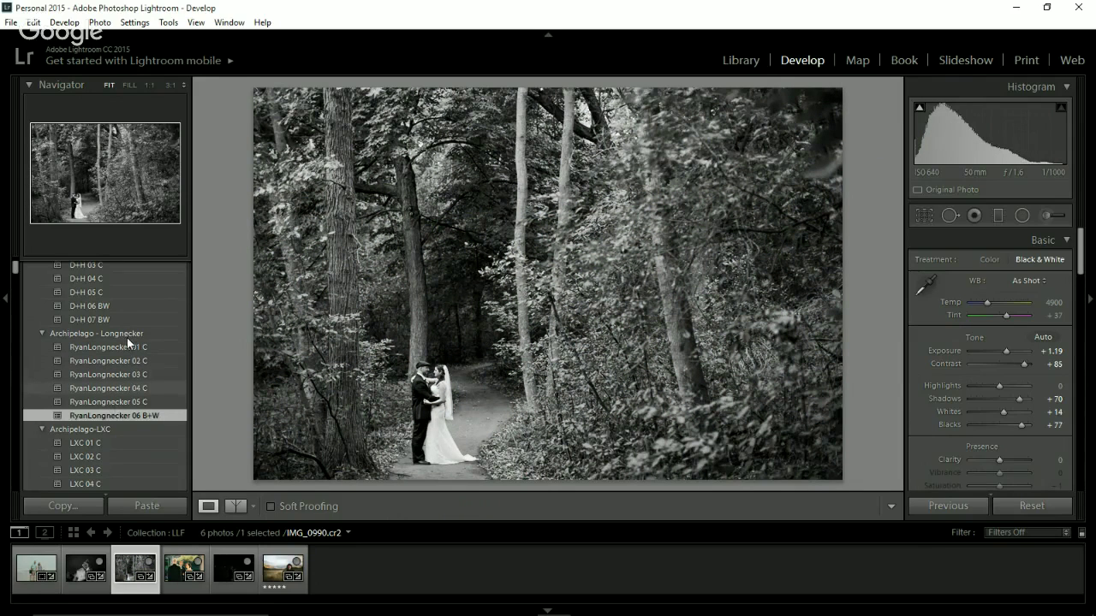
- Run through the Archipelago - Don + Helen presets D+H 01 C to D+H 04 C on the forest photo
scroll(126, 338, up, 3)
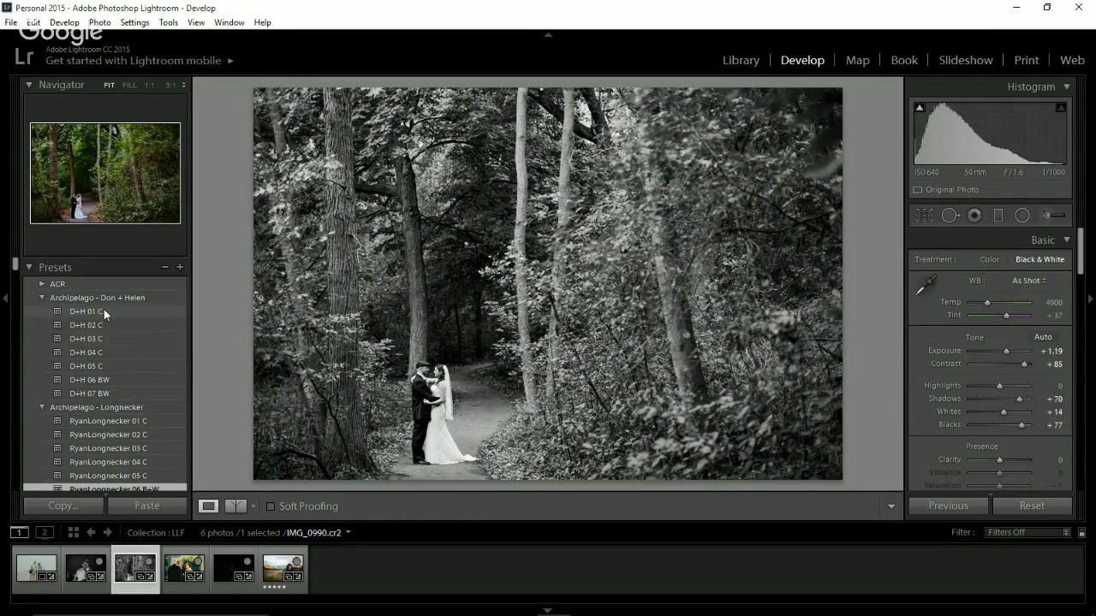
click(107, 311)
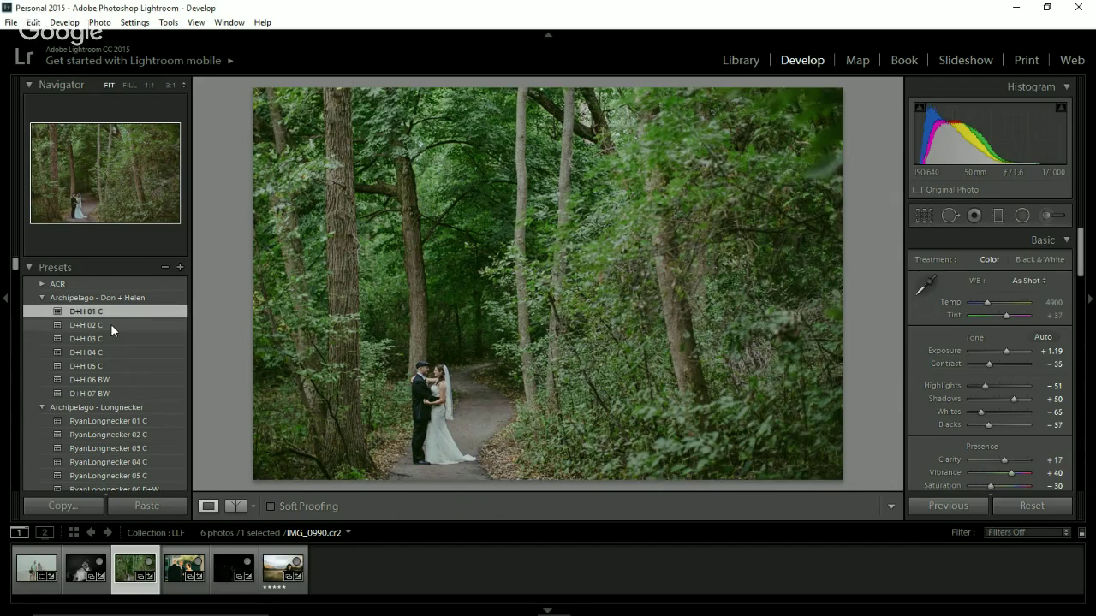
click(107, 326)
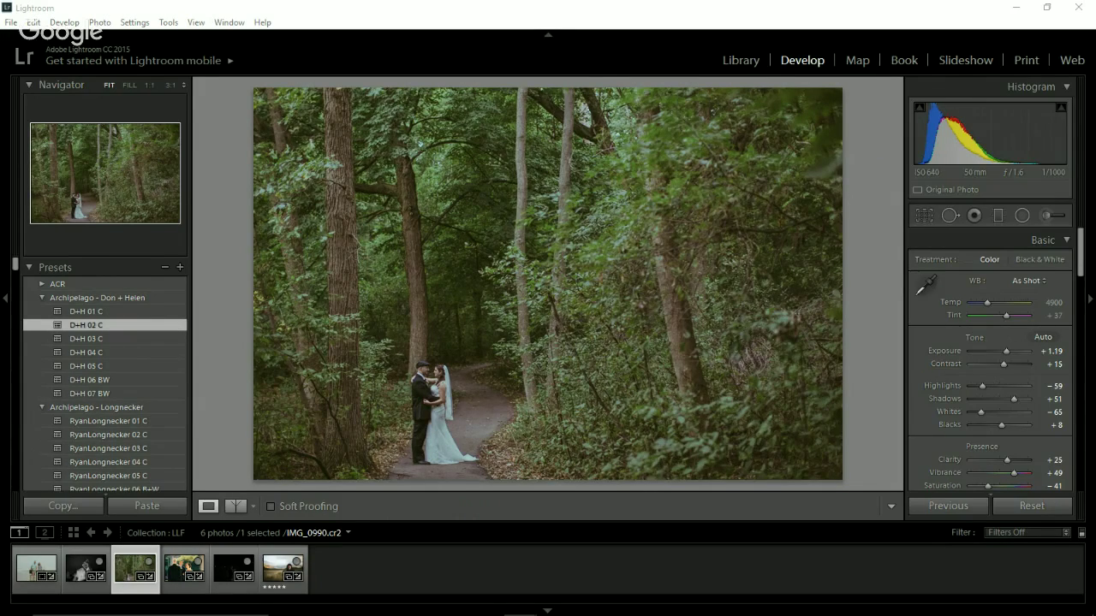
click(86, 340)
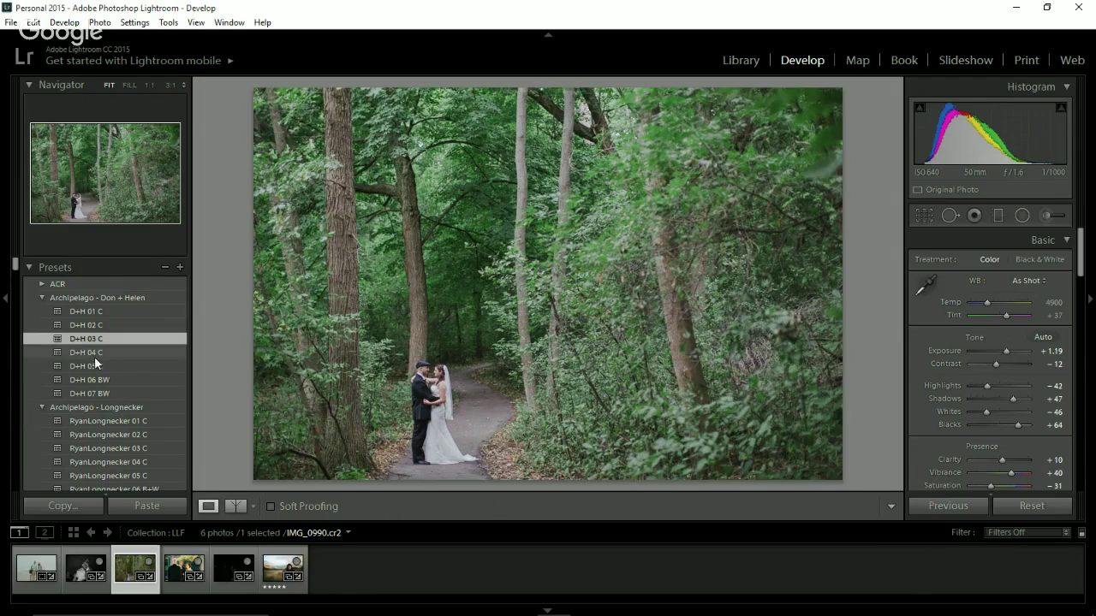
click(94, 356)
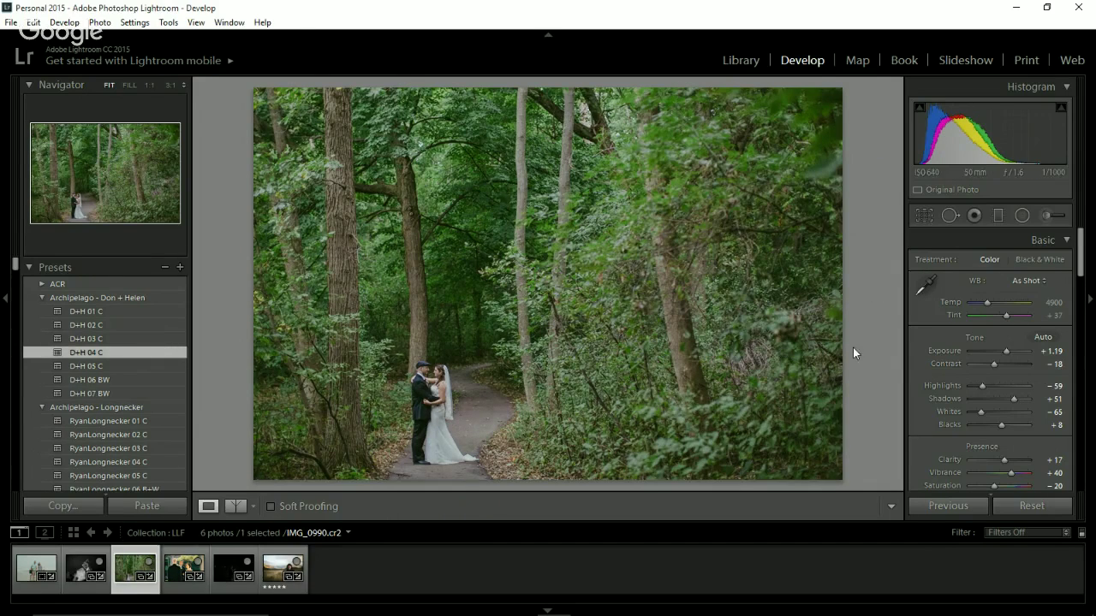
- Open the backlit night wedding photo IMG_4796.cr2 and crop it slightly tighter to bring the couple nearer the centre
click(233, 589)
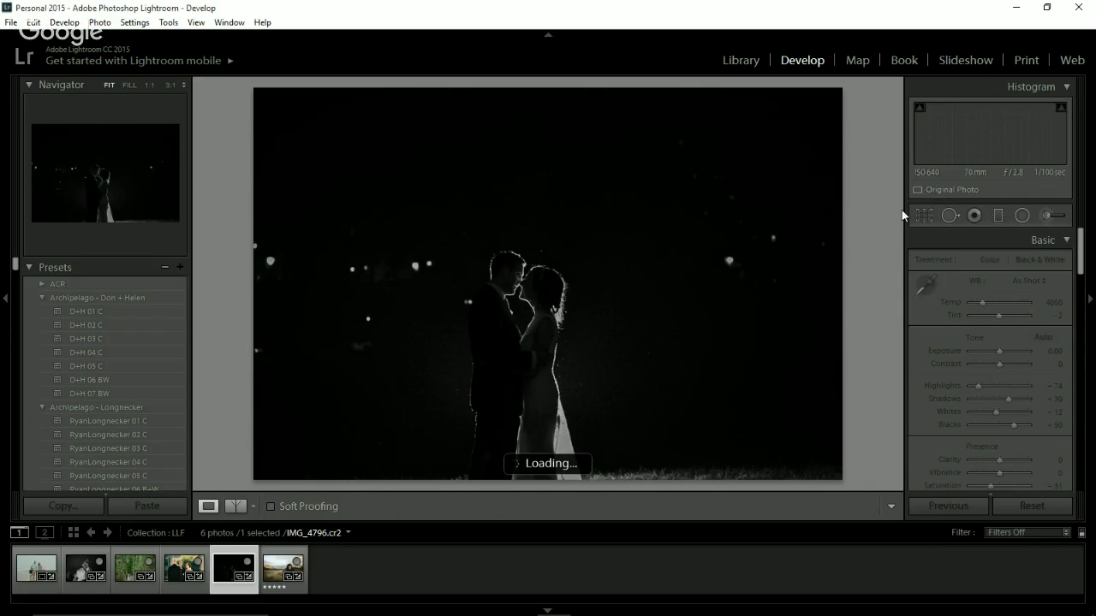
click(925, 220)
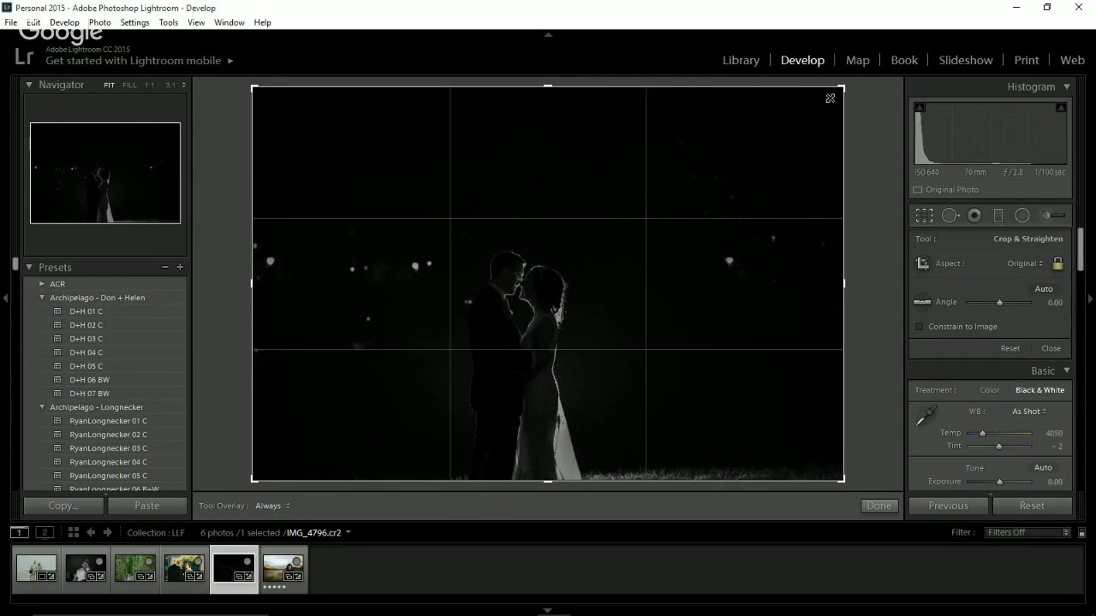
drag(831, 95, 829, 99)
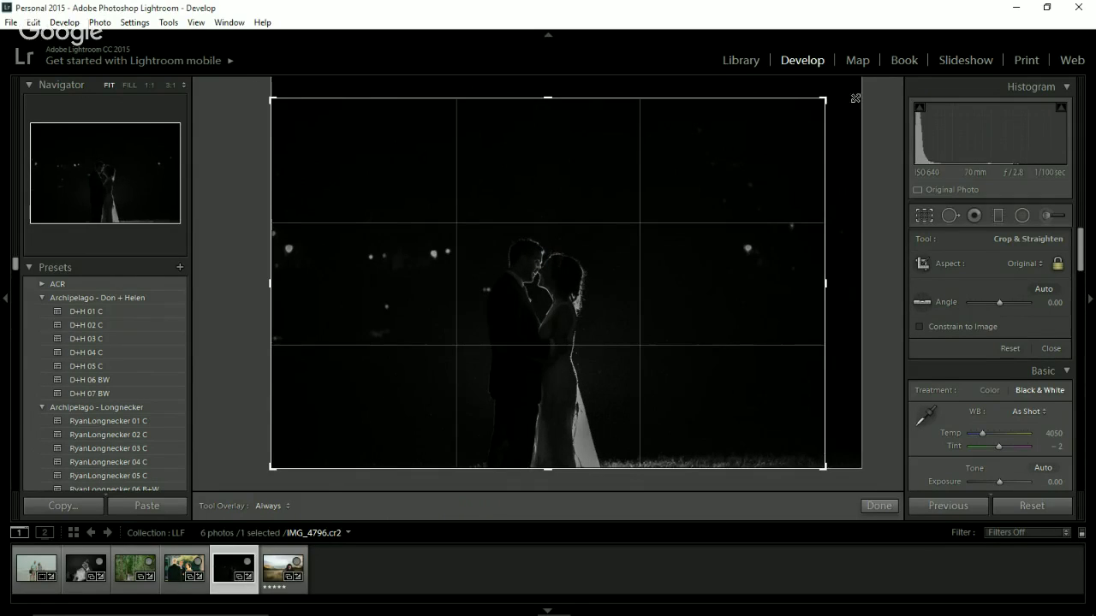
key(Return)
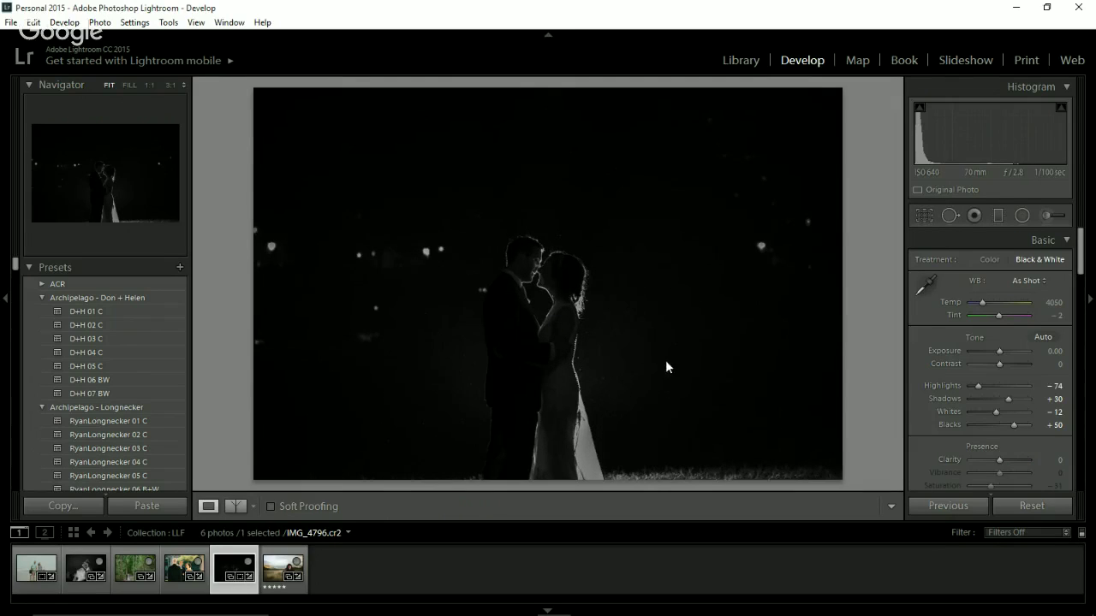
- Check the night photo's unedited version, then apply D+H 01 C and set Exposure to +0.48
key(backslash)
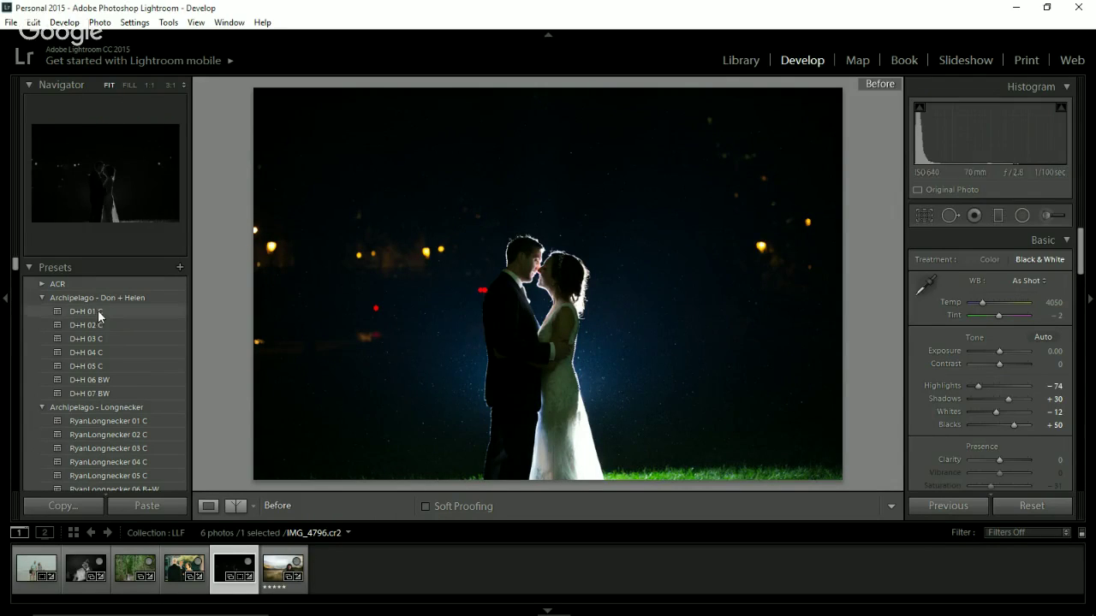
click(125, 313)
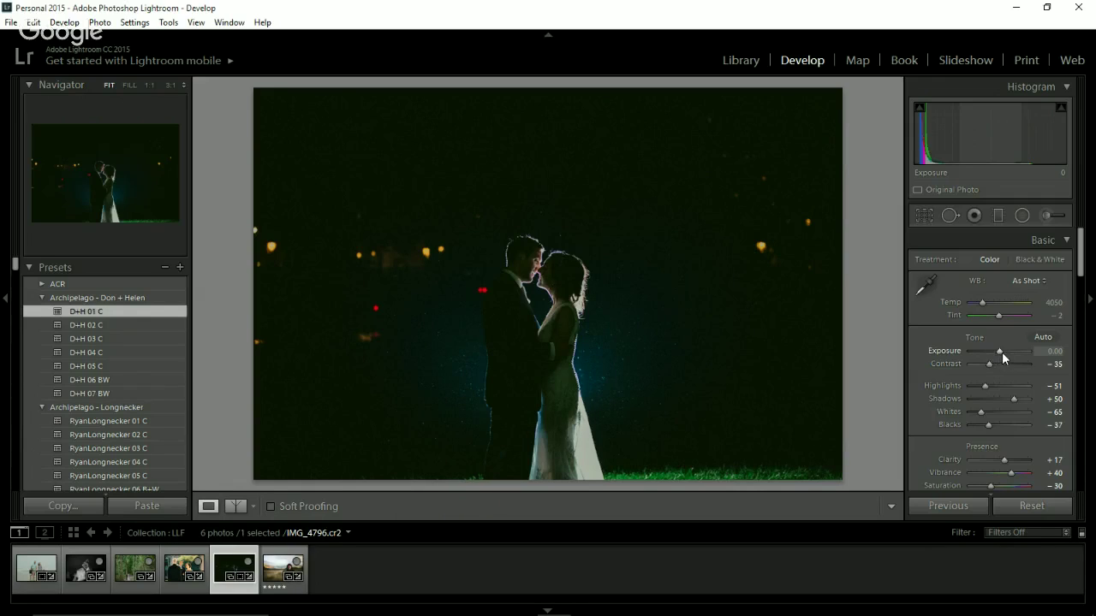
drag(1001, 352, 1004, 352)
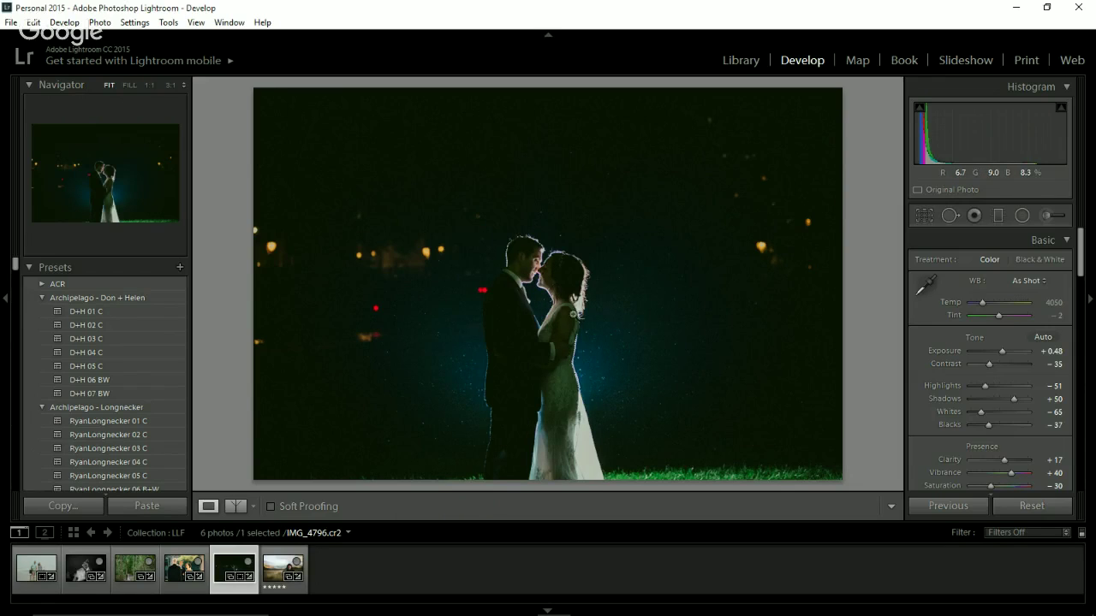
- Apply the D+H 02 C preset to the night photo and compare it with the unedited version
click(102, 324)
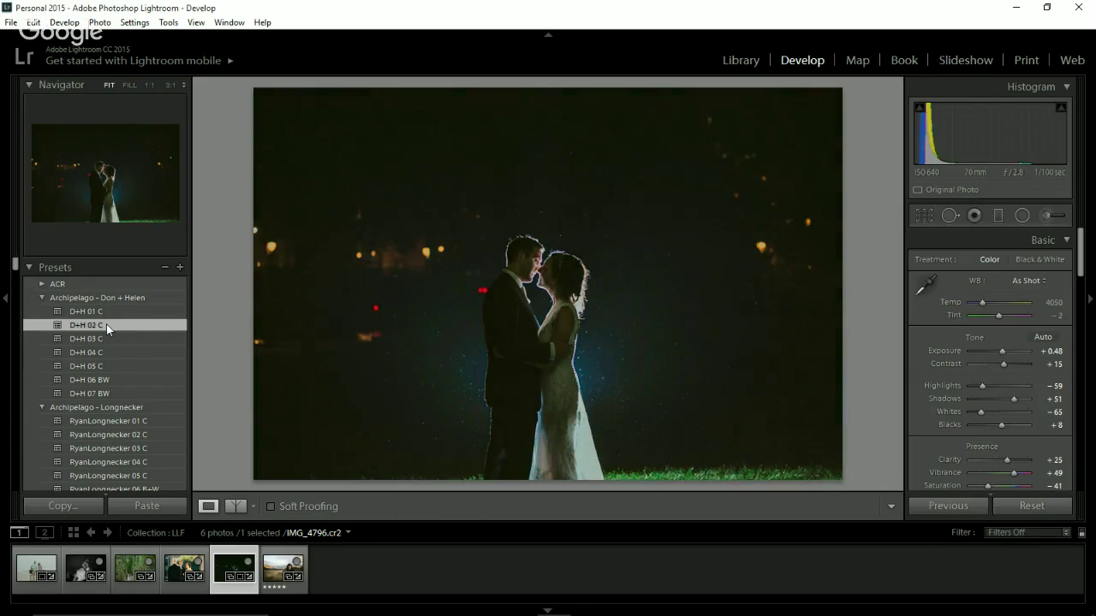
key(backslash)
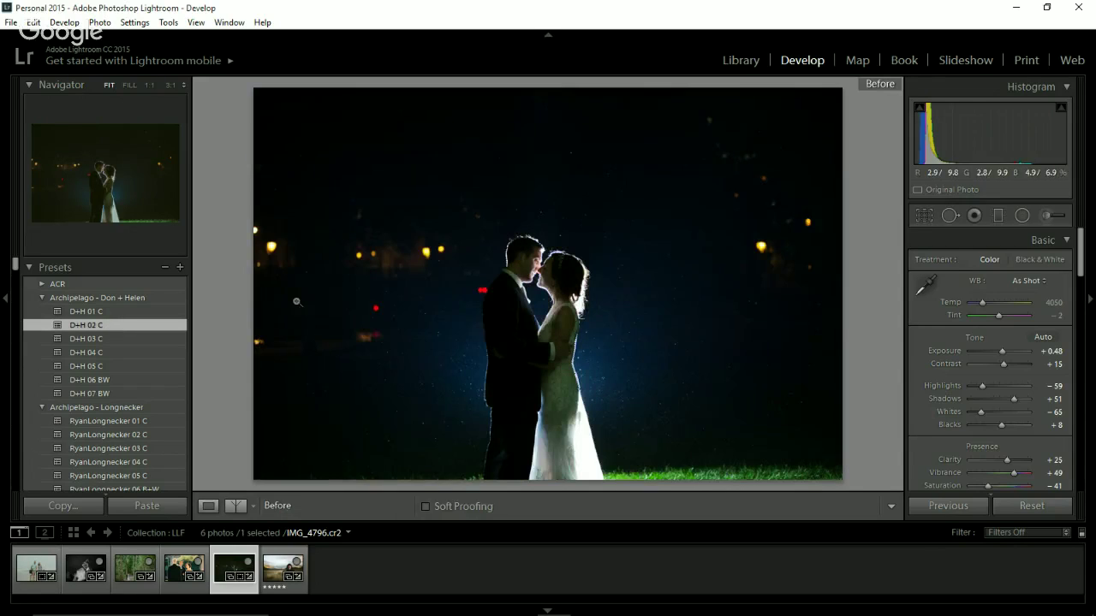
key(backslash)
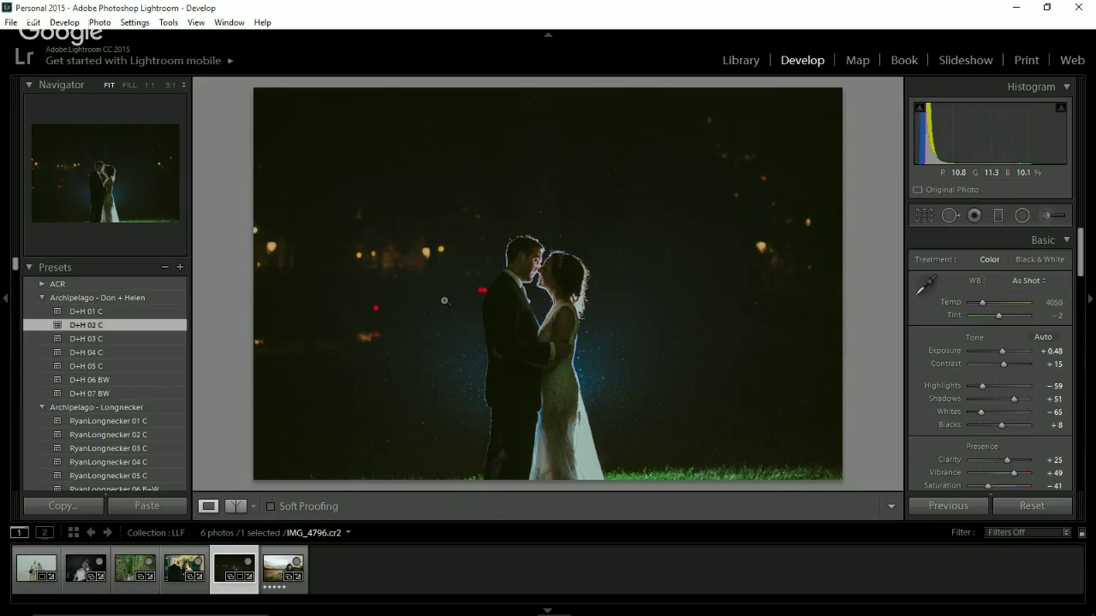
key(backslash)
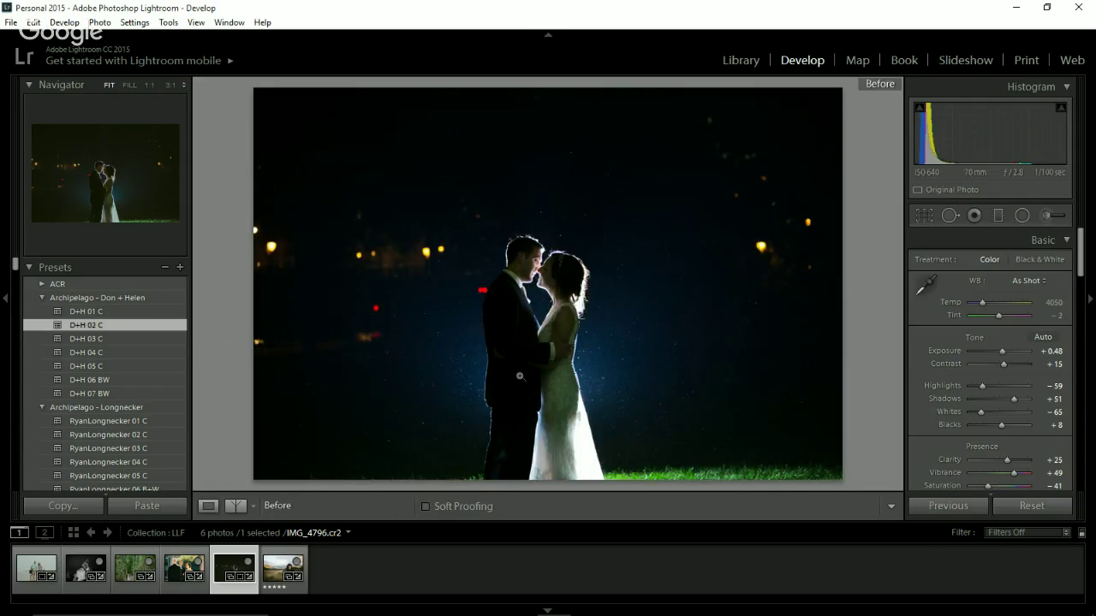
- Apply the D+H 03 C and D+H 04 C presets to the night photo and compare D+H 04 C with the unedited version
key(backslash)
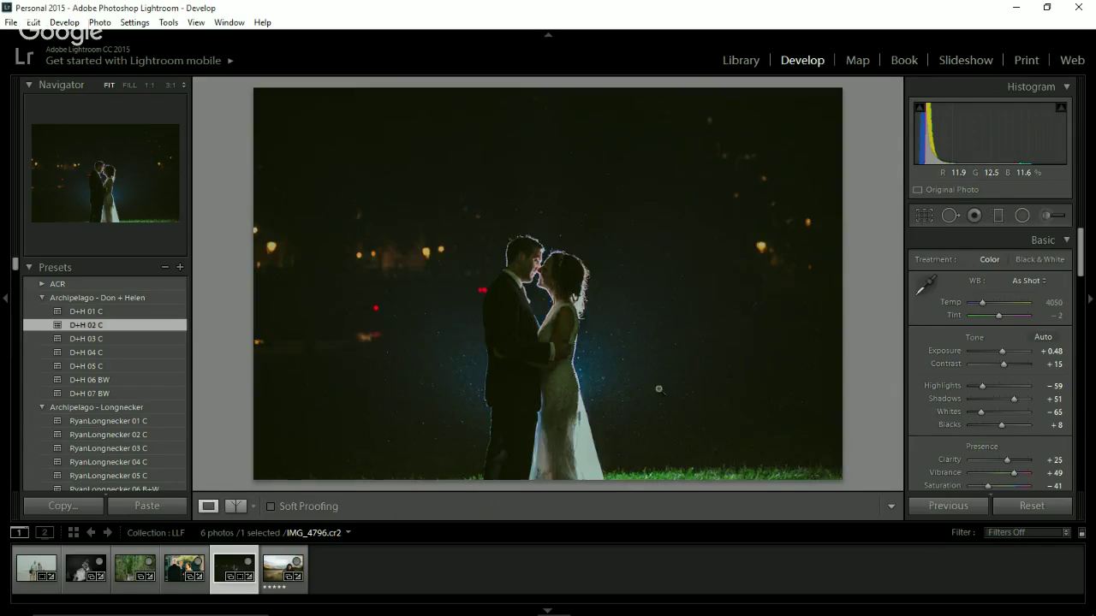
click(116, 341)
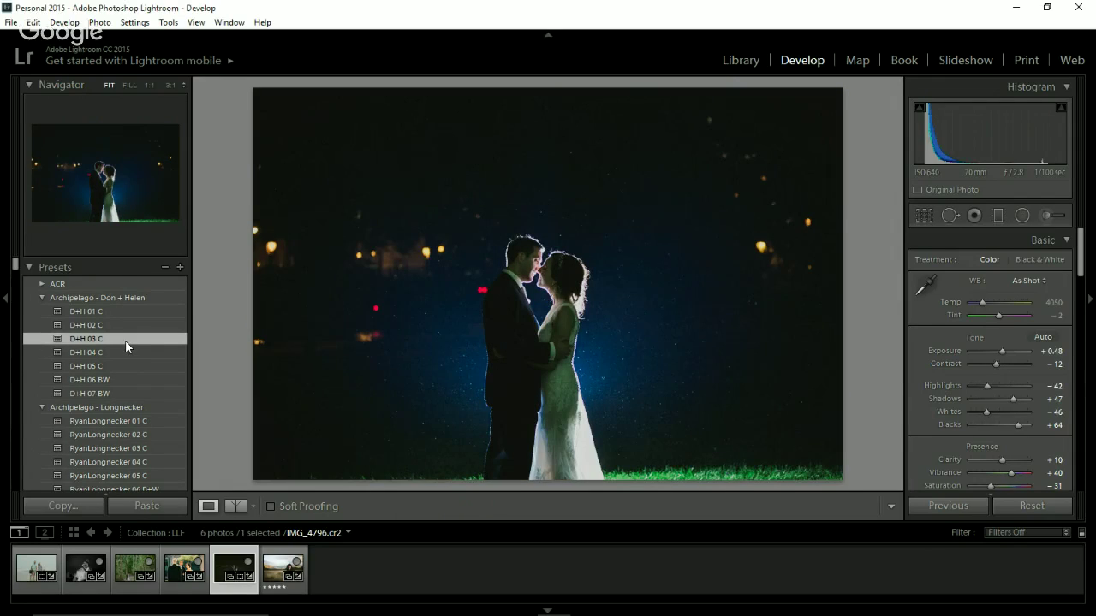
click(107, 351)
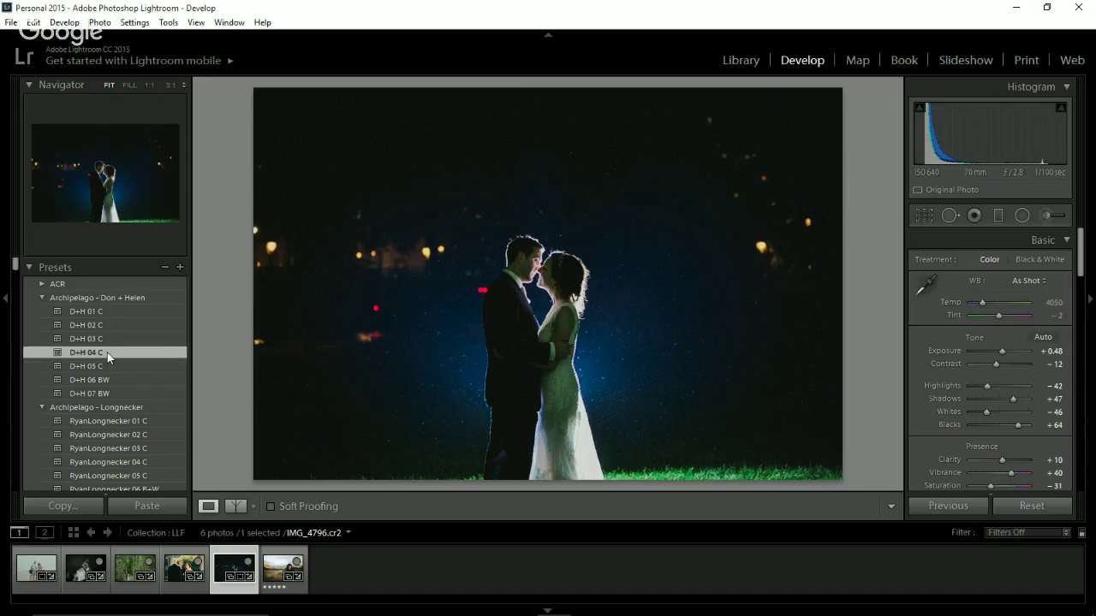
key(backslash)
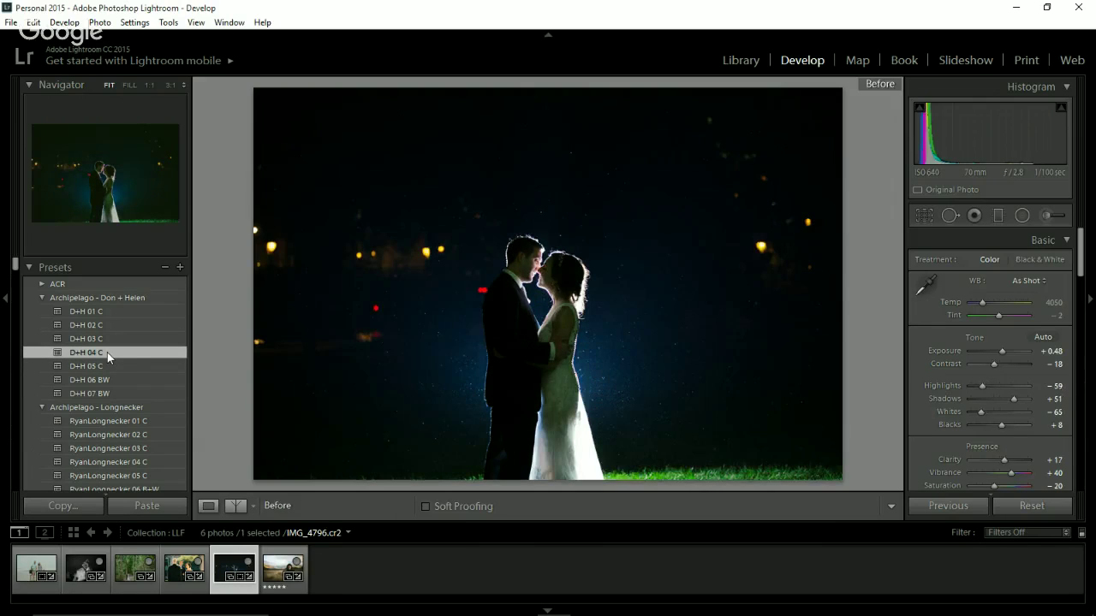
key(backslash)
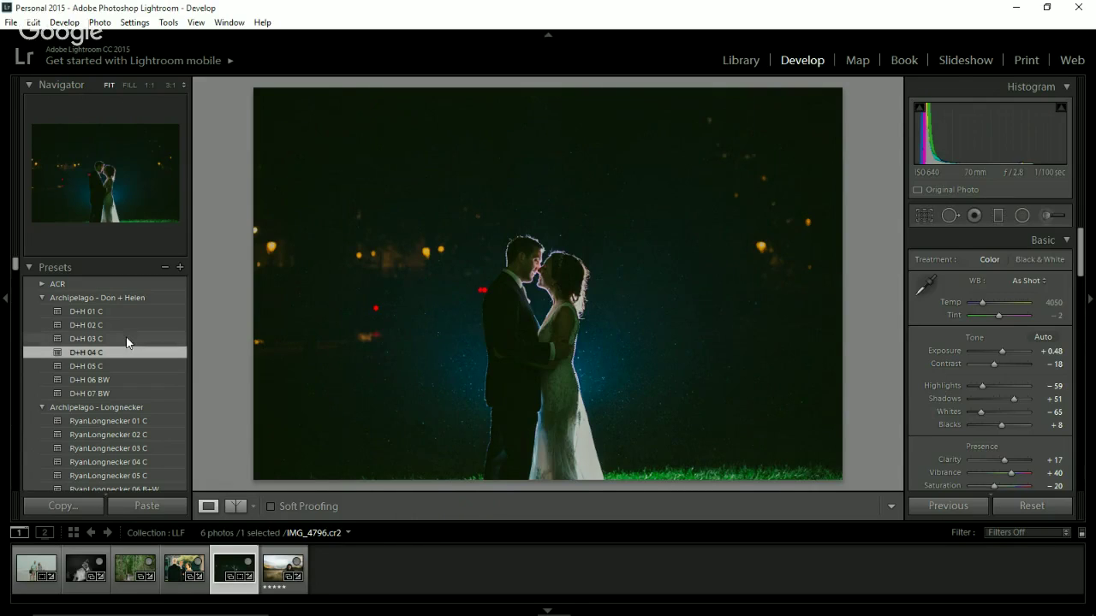
- Switch back to D+H 03 C to compare it with the unedited night photo, then apply D+H 05 C
click(130, 339)
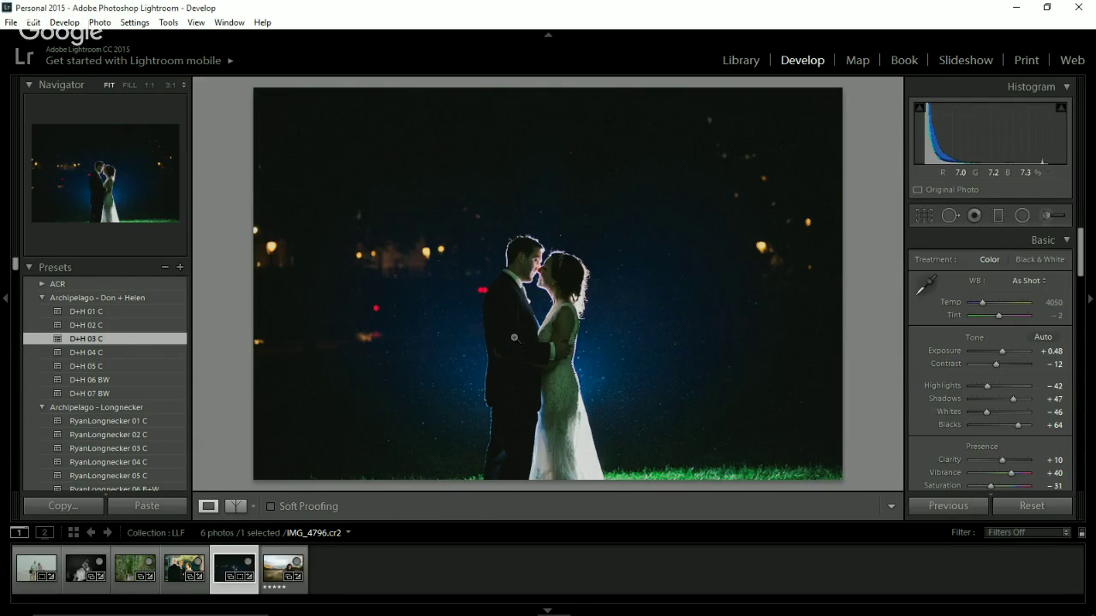
key(backslash)
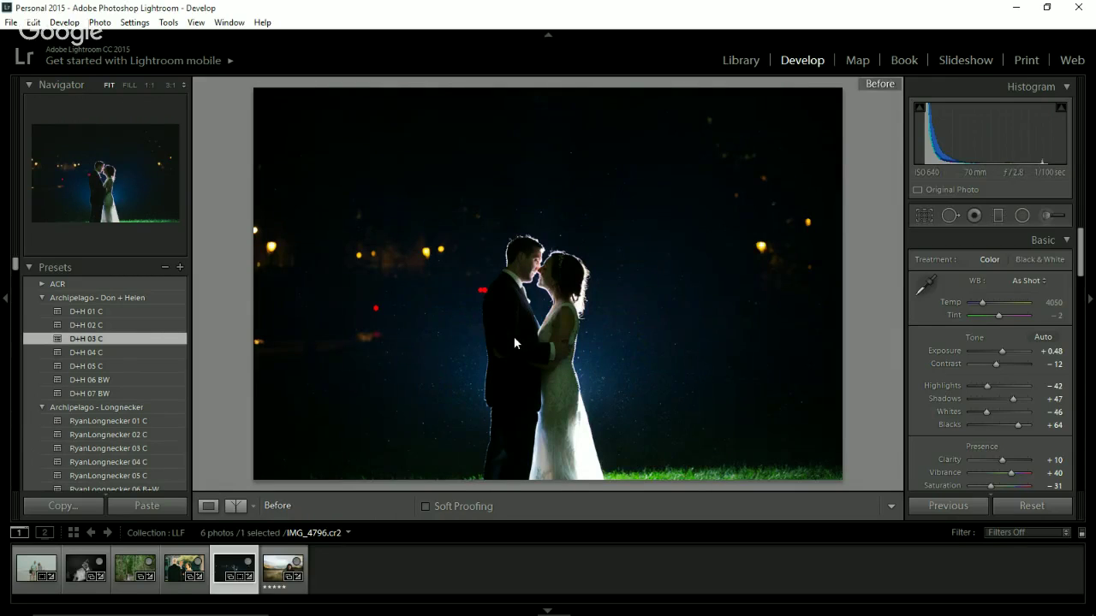
key(backslash)
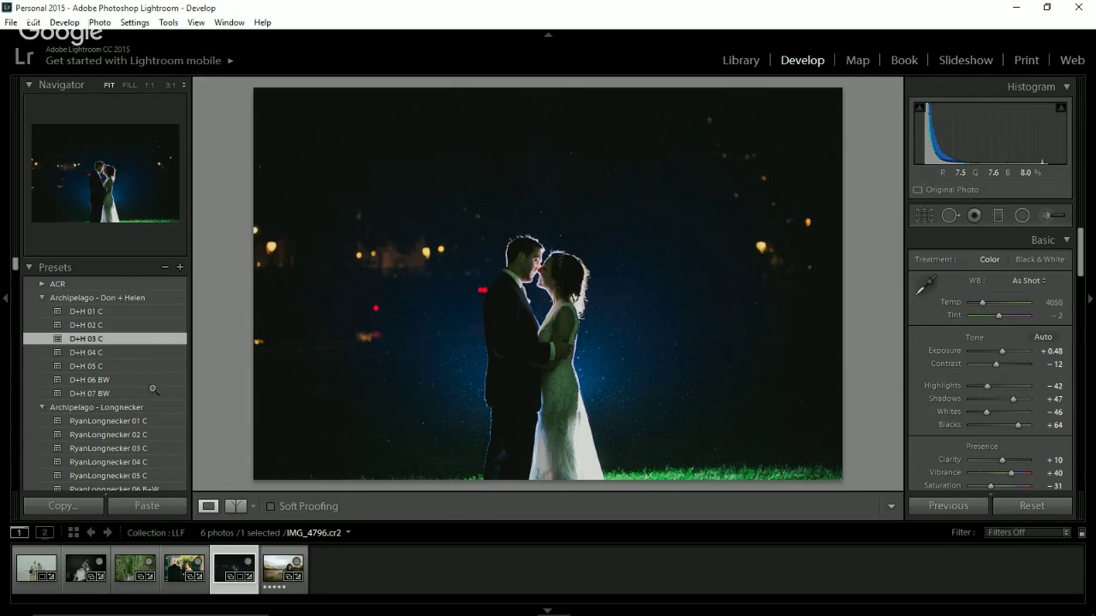
click(120, 366)
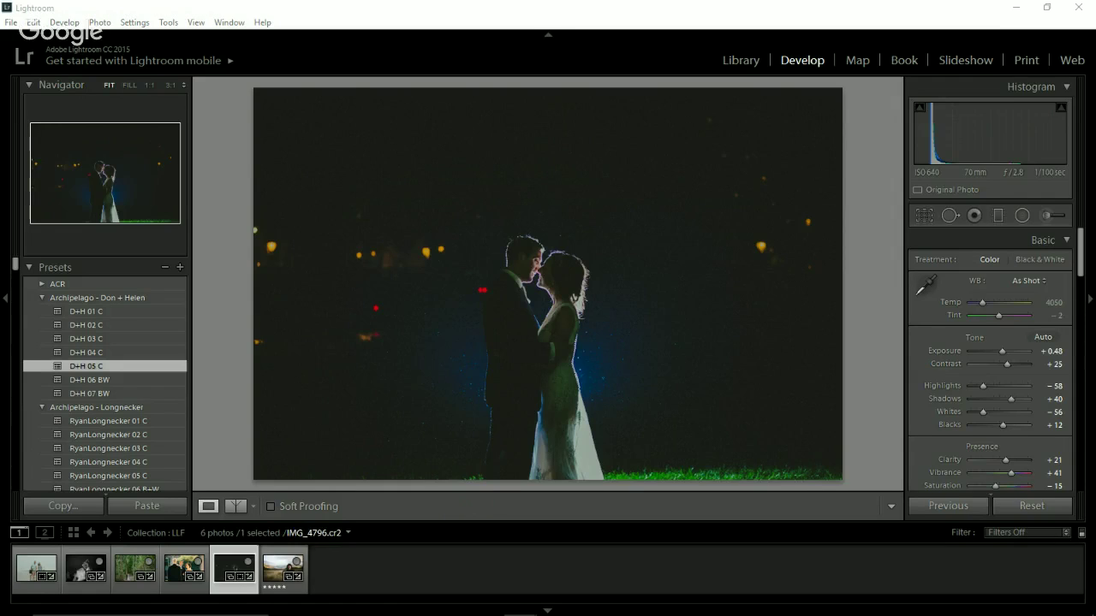
- Open the recent wedding catalog dated 9-12-2015
click(11, 22)
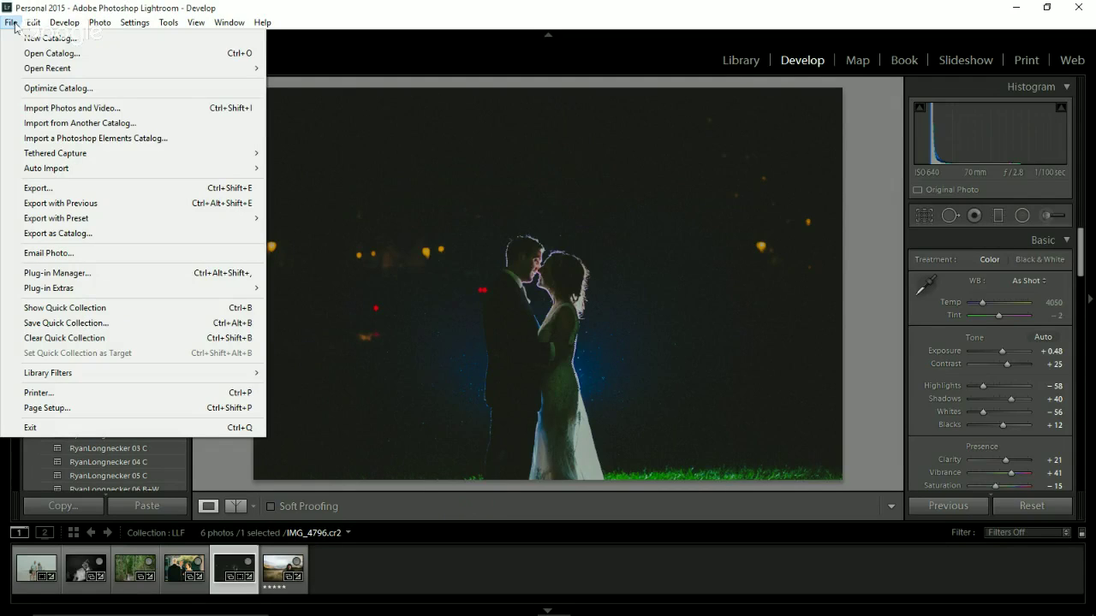
mouse_move(32, 22)
mouse_move(47, 67)
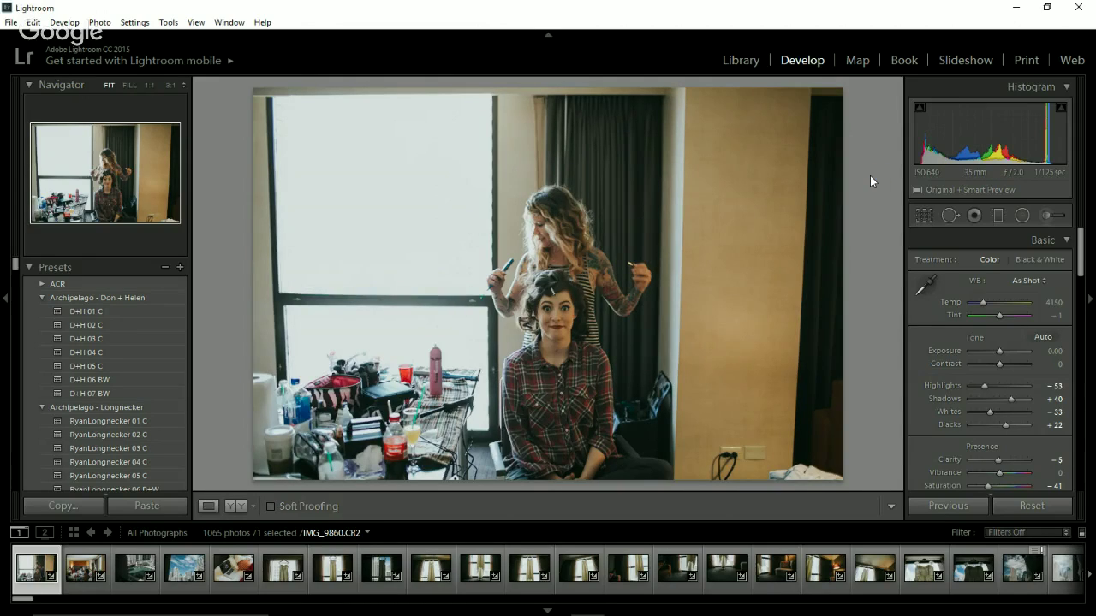
- Compare the edited and unedited versions of the hair-styling photo IMG_9860.CR2
key(backslash)
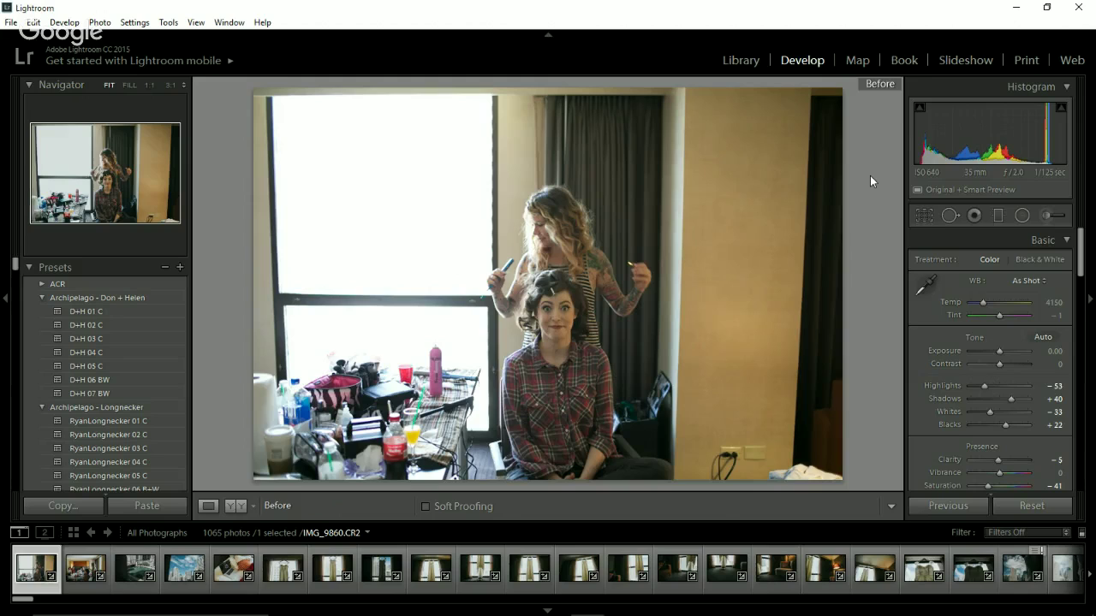
key(backslash)
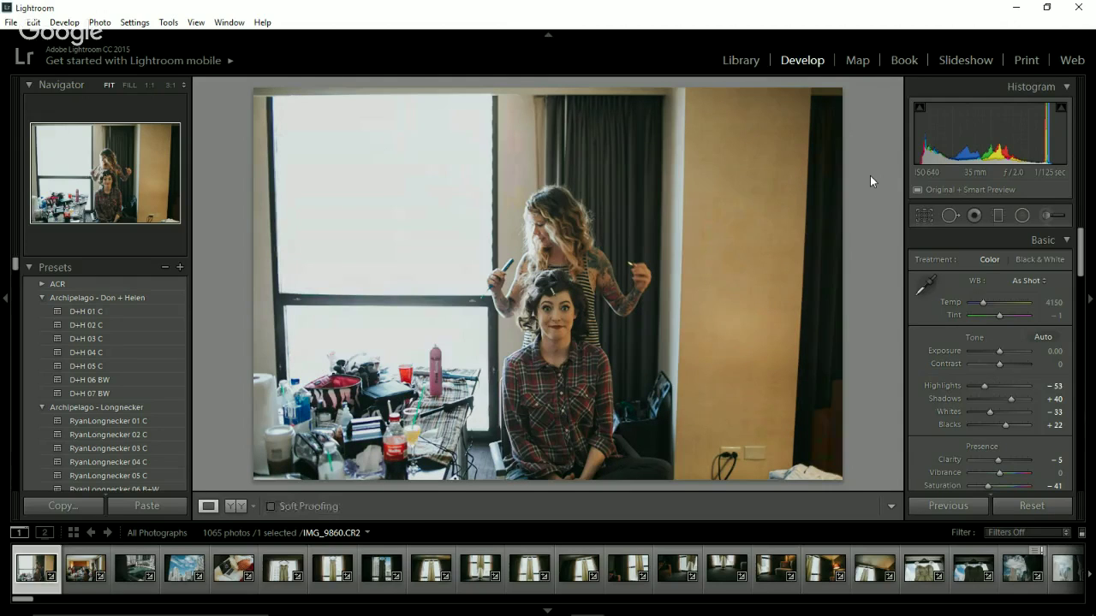
key(backslash)
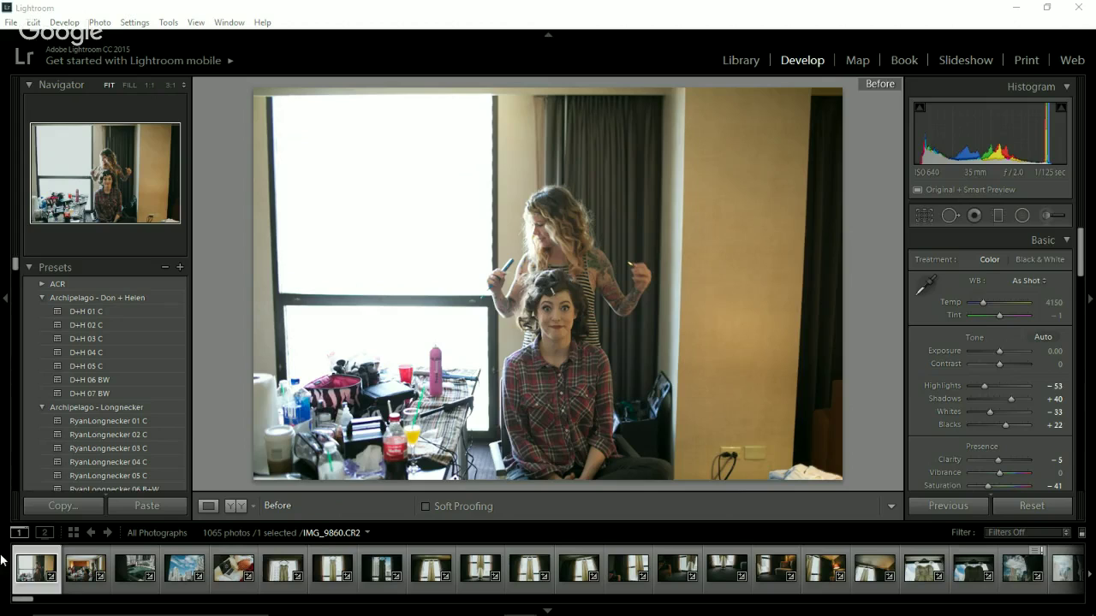
key(backslash)
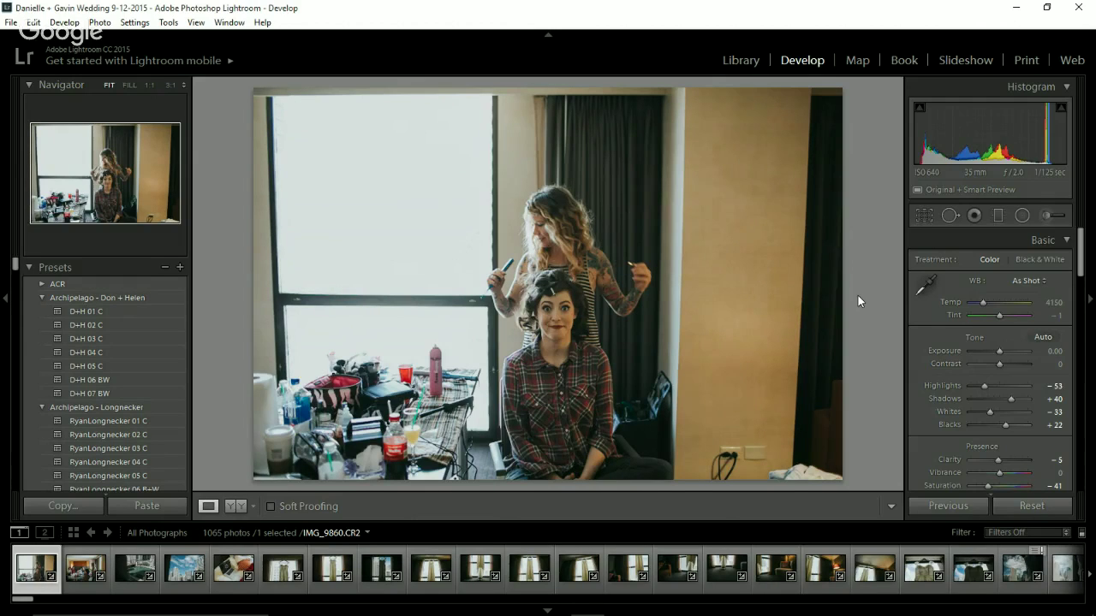
key(backslash)
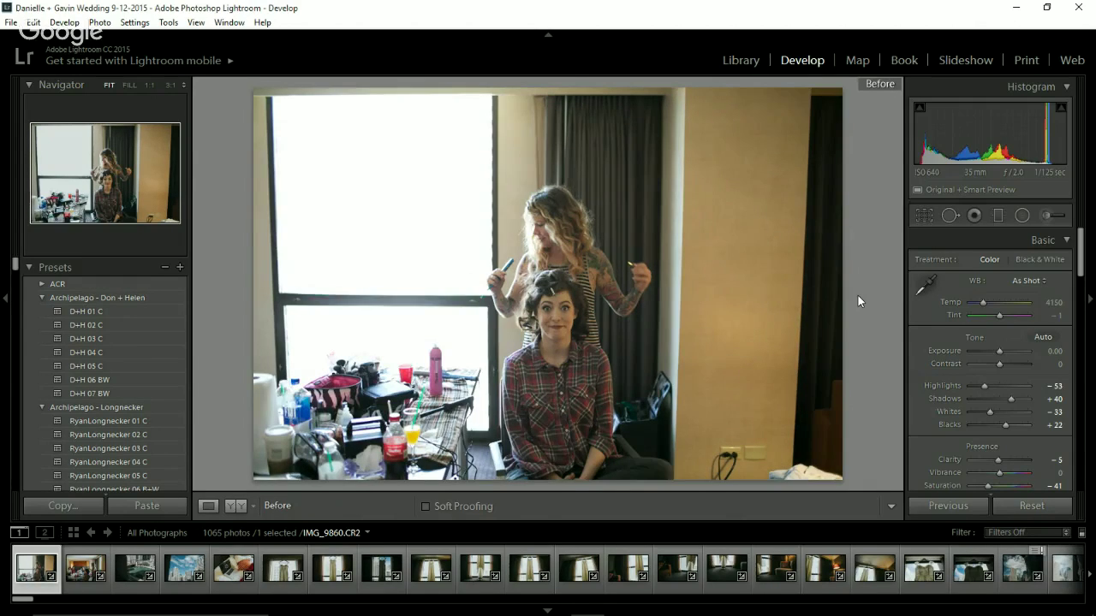
key(backslash)
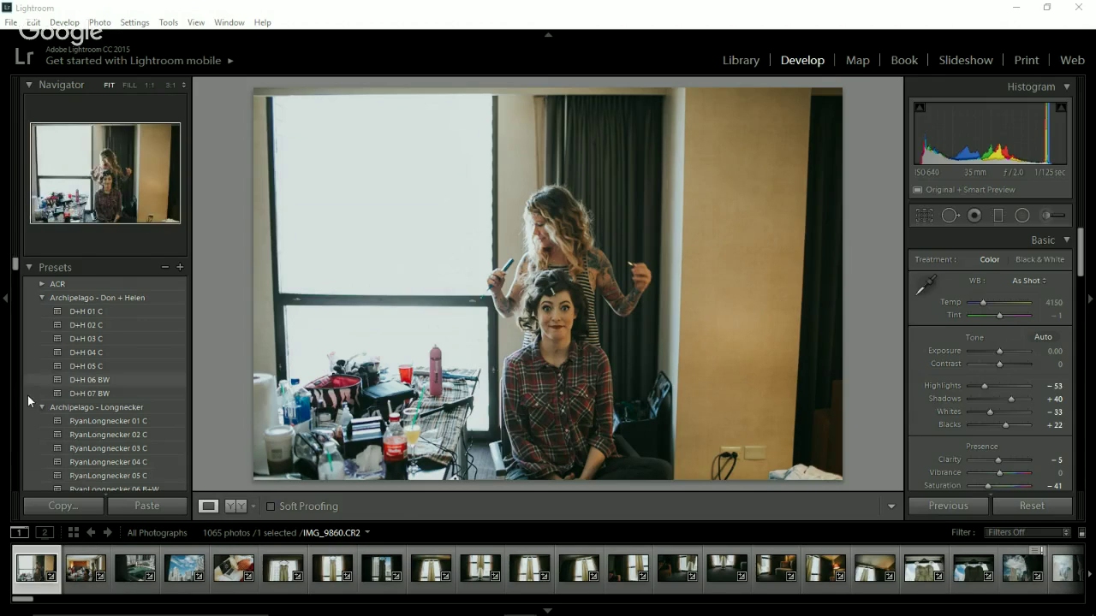
- Look through the installed presets and open the photo of the bridal shoes, IMG_9901.CR2
mouse_move(15, 258)
mouse_down()
mouse_move(23, 518)
mouse_move(9, 428)
mouse_move(2, 490)
mouse_move(17, 264)
mouse_move(16, 287)
mouse_move(23, 278)
mouse_up()
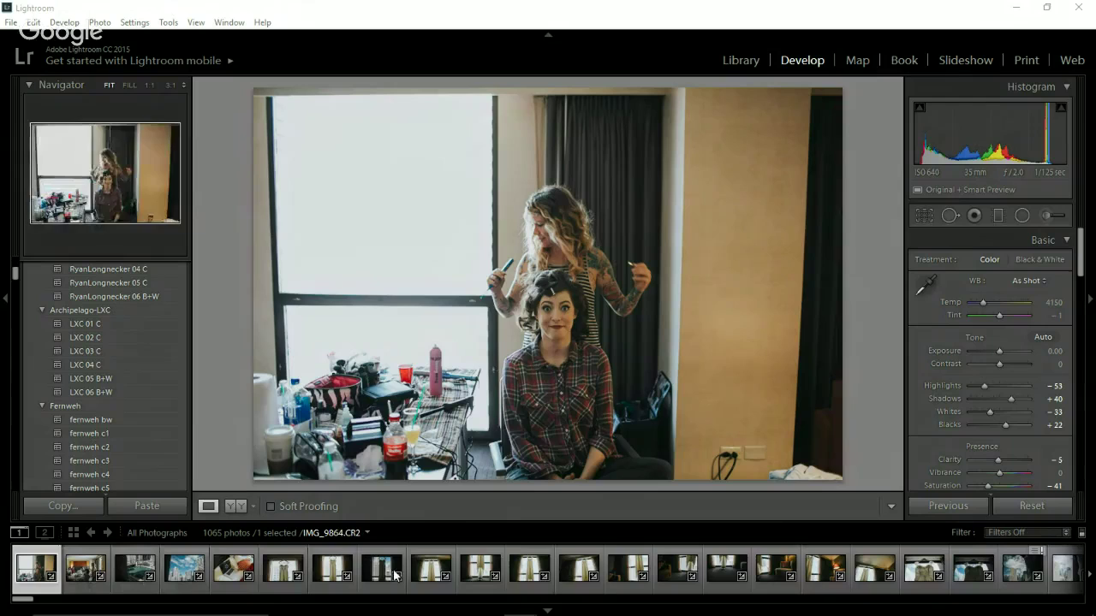
scroll(538, 592, down, 5)
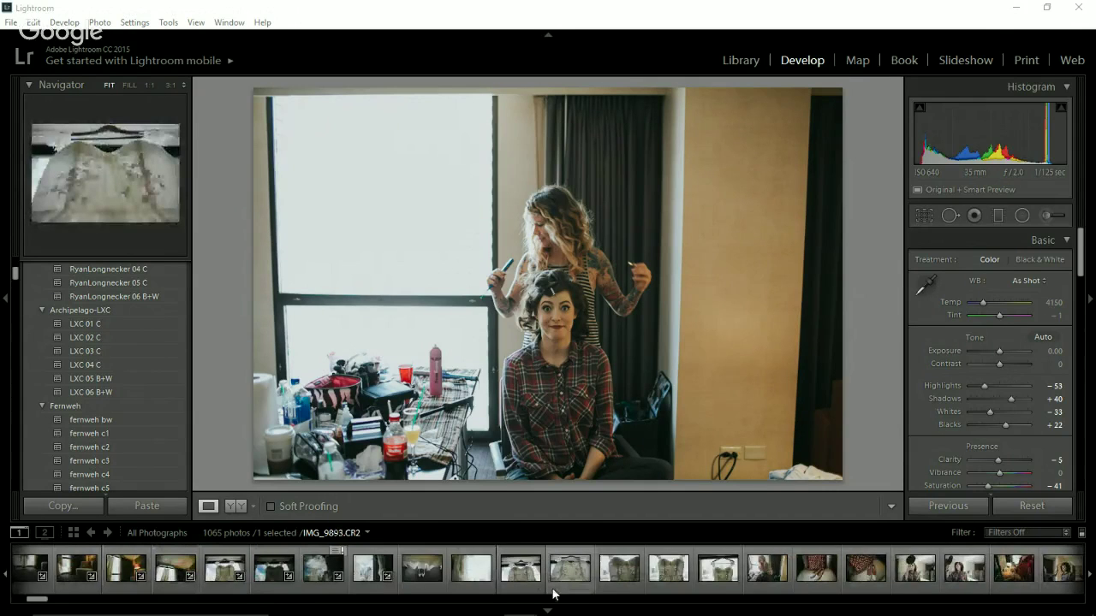
scroll(565, 595, down, 5)
click(517, 568)
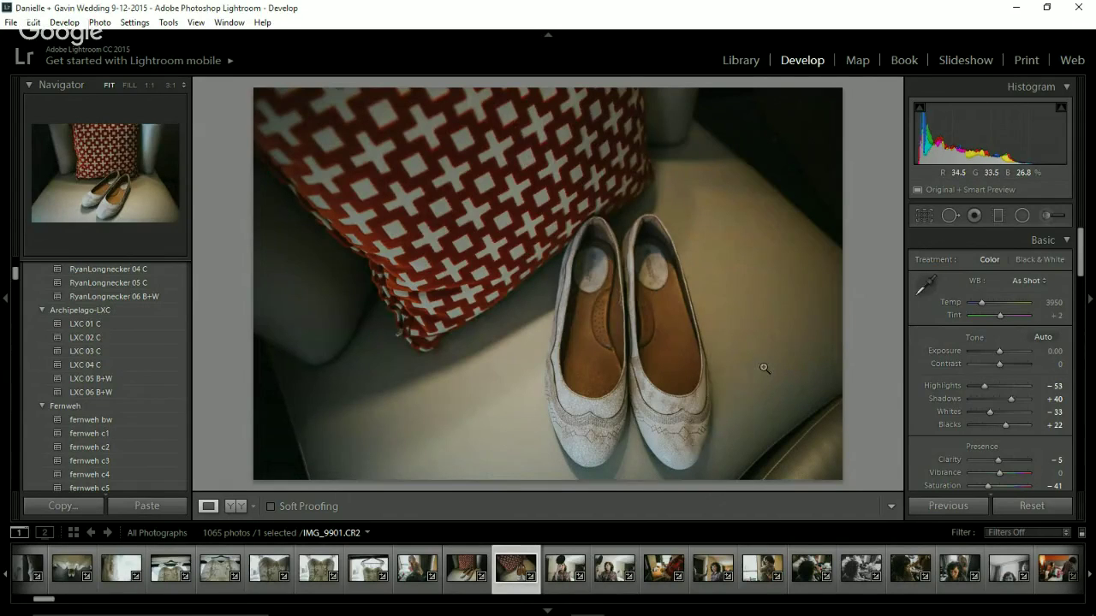
- Open the hugging photo IMG_9908.CR2 and compare it with its unedited version
click(766, 585)
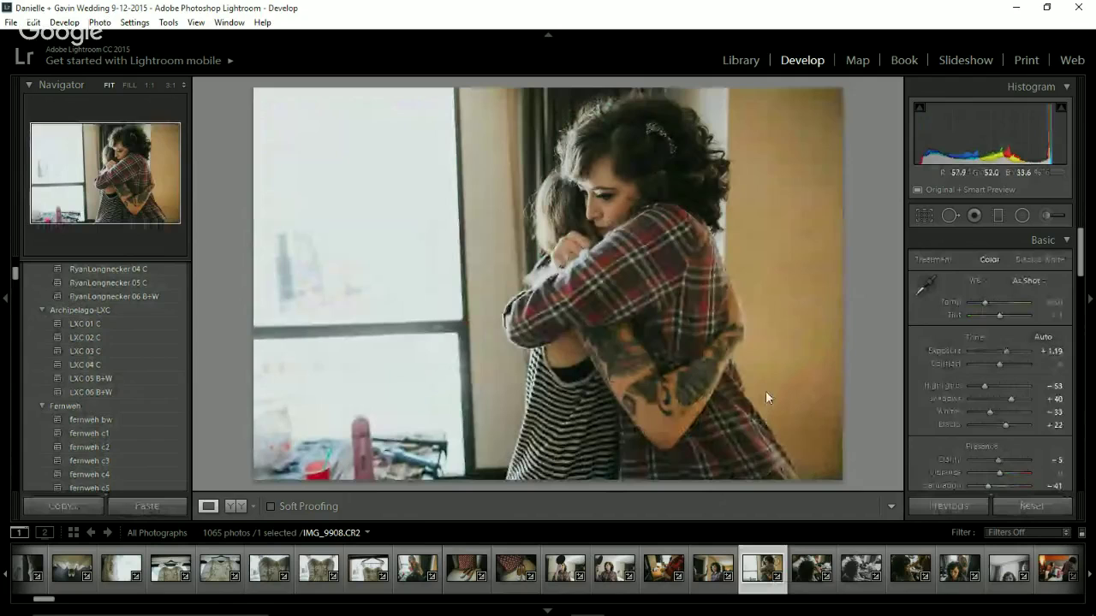
key(backslash)
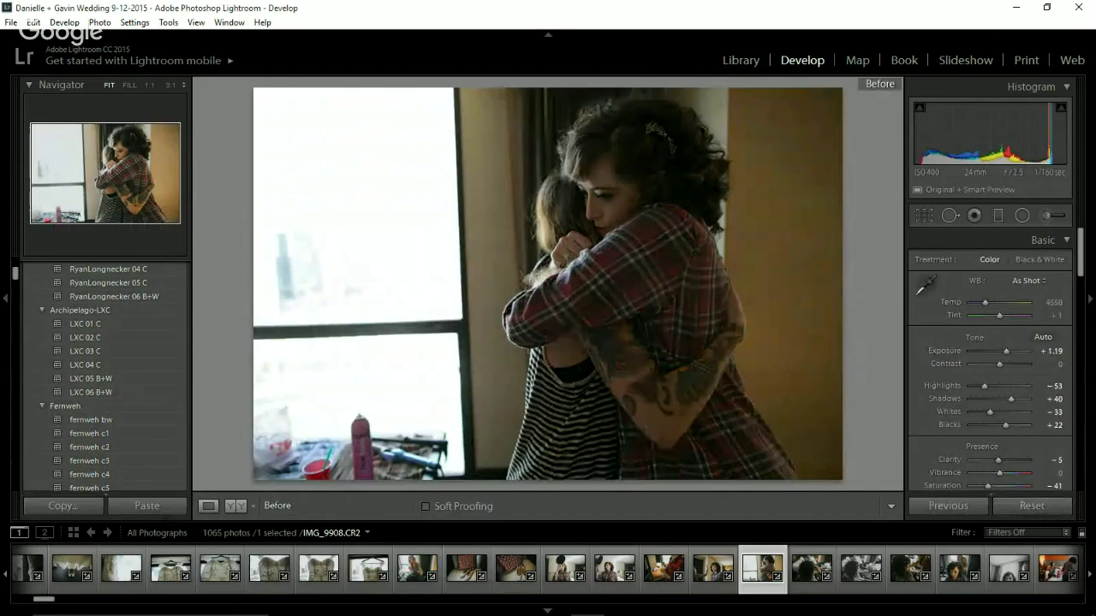
key(backslash)
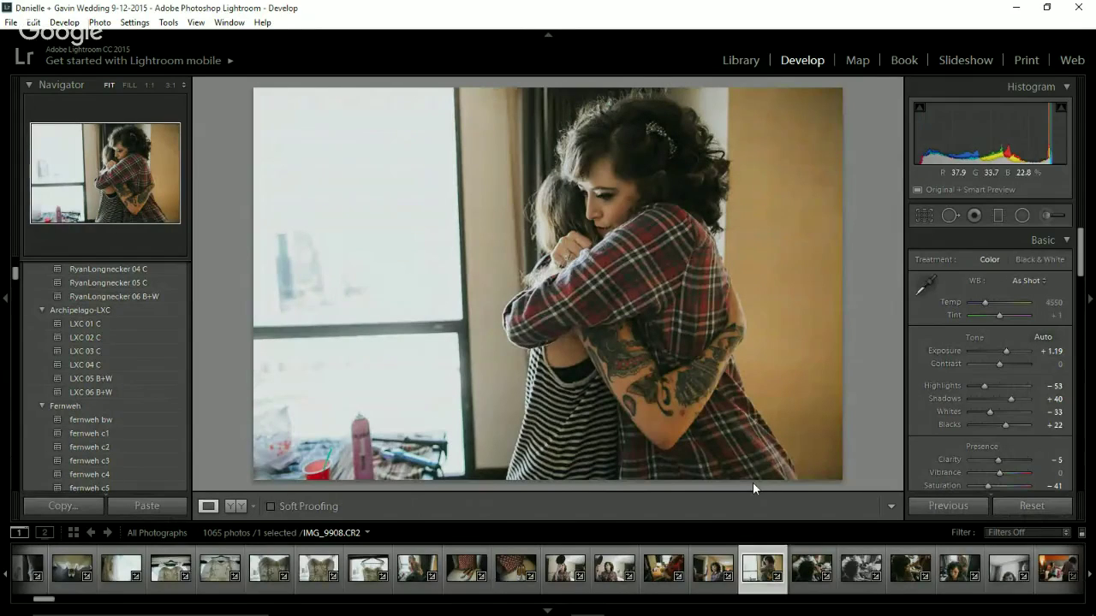
- Open the photo of the man by the ivy wall, IMG_0036.CR2, and check its edit history
click(795, 587)
key(Right)
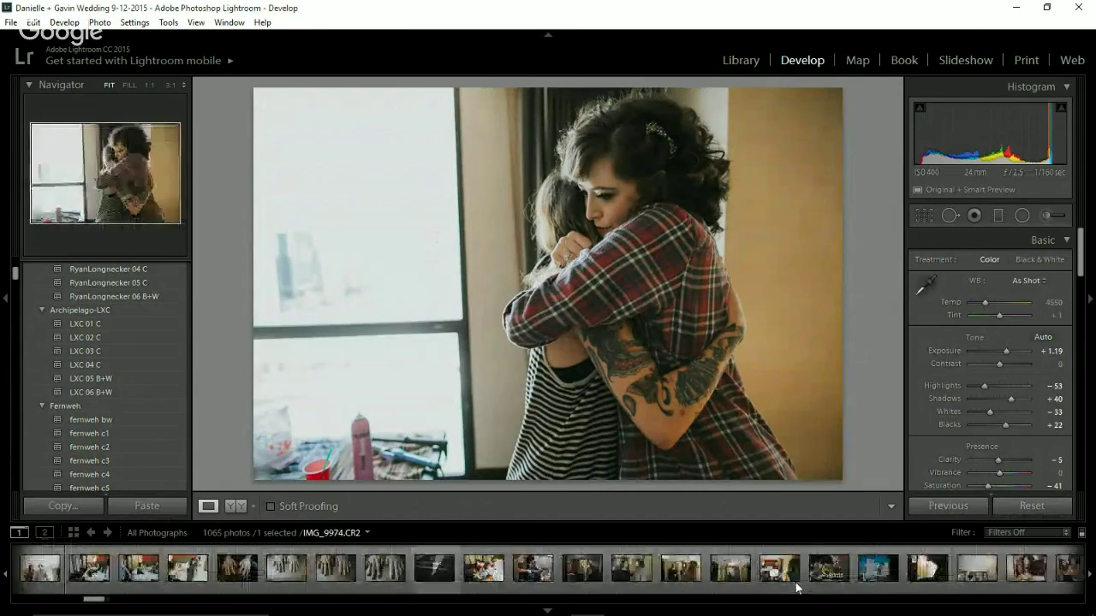
scroll(792, 582, down, 5)
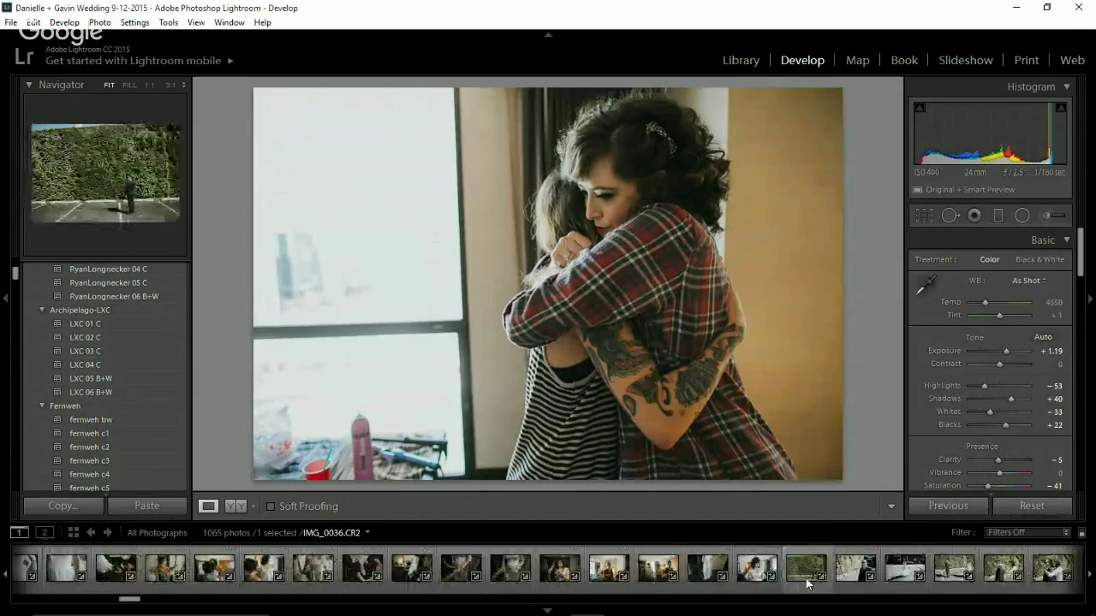
click(748, 568)
click(805, 582)
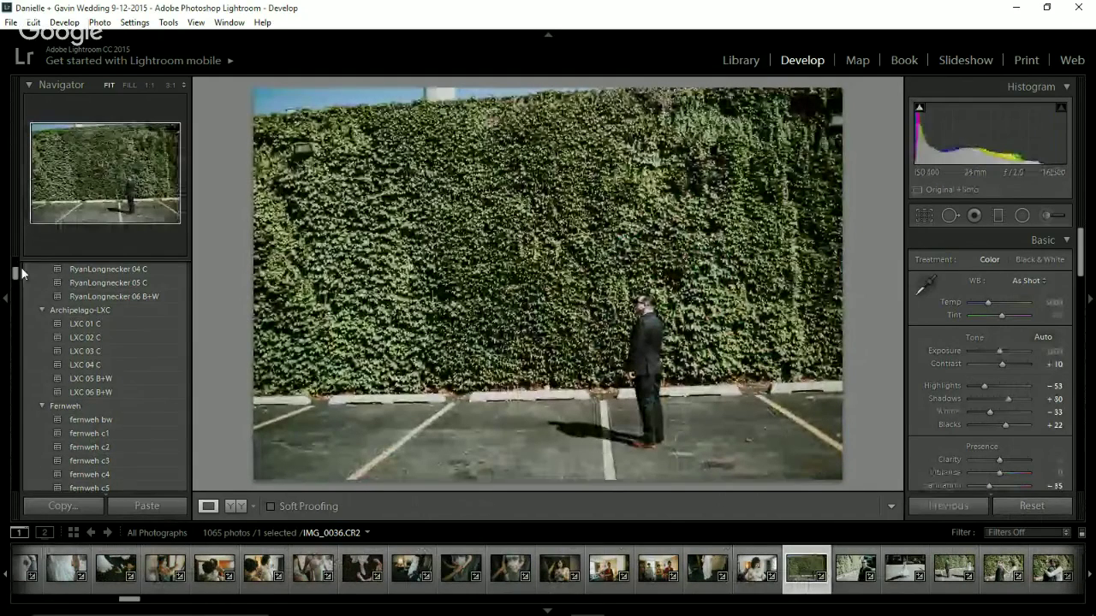
drag(19, 271, 13, 482)
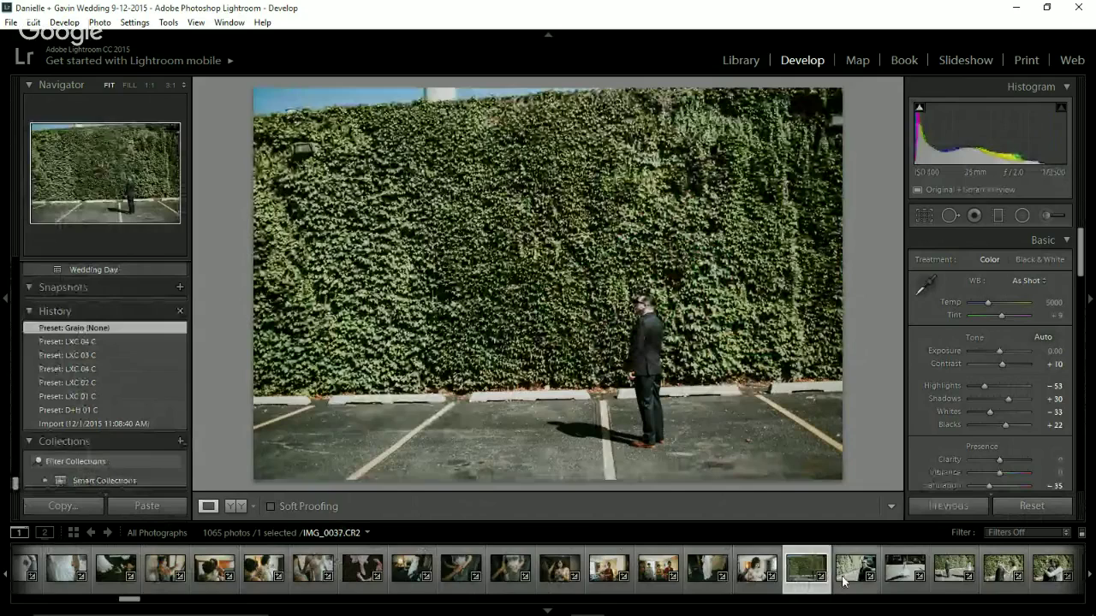
- Find and open the bridesmaids photo with bouquets held over their faces, IMG_0491.CR2, and view the user presets
scroll(843, 582, down, 5)
scroll(831, 581, down, 5)
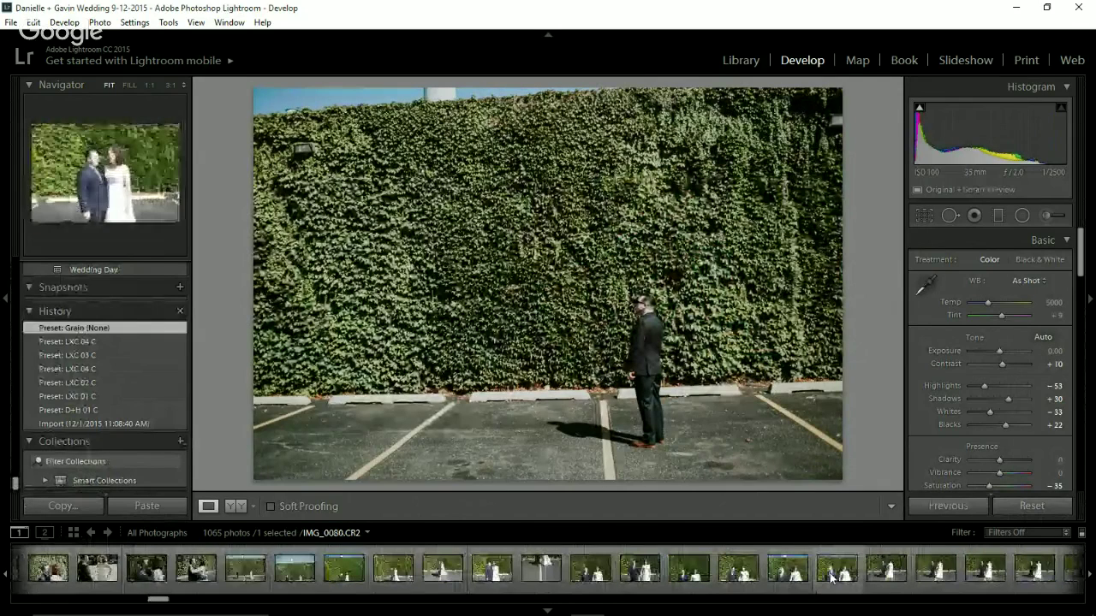
scroll(830, 578, down, 5)
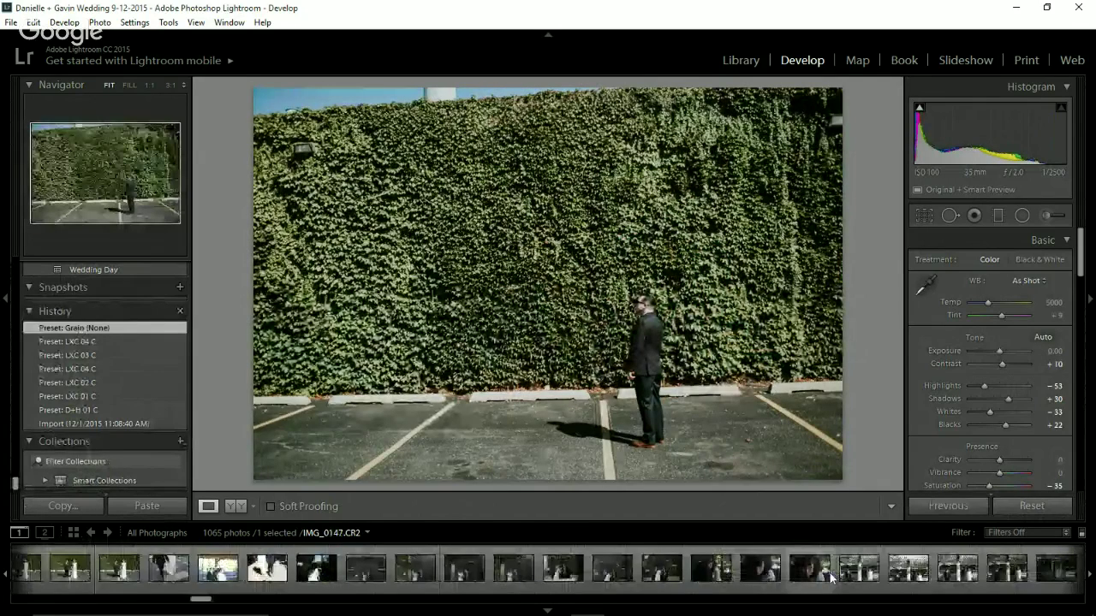
scroll(830, 578, down, 5)
scroll(867, 575, down, 10)
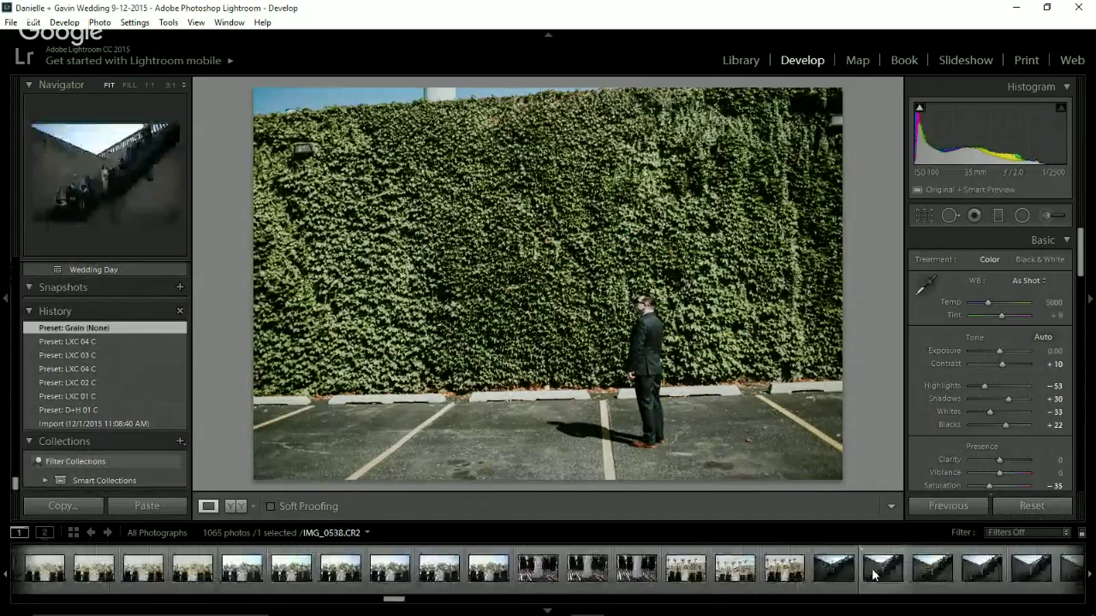
click(103, 575)
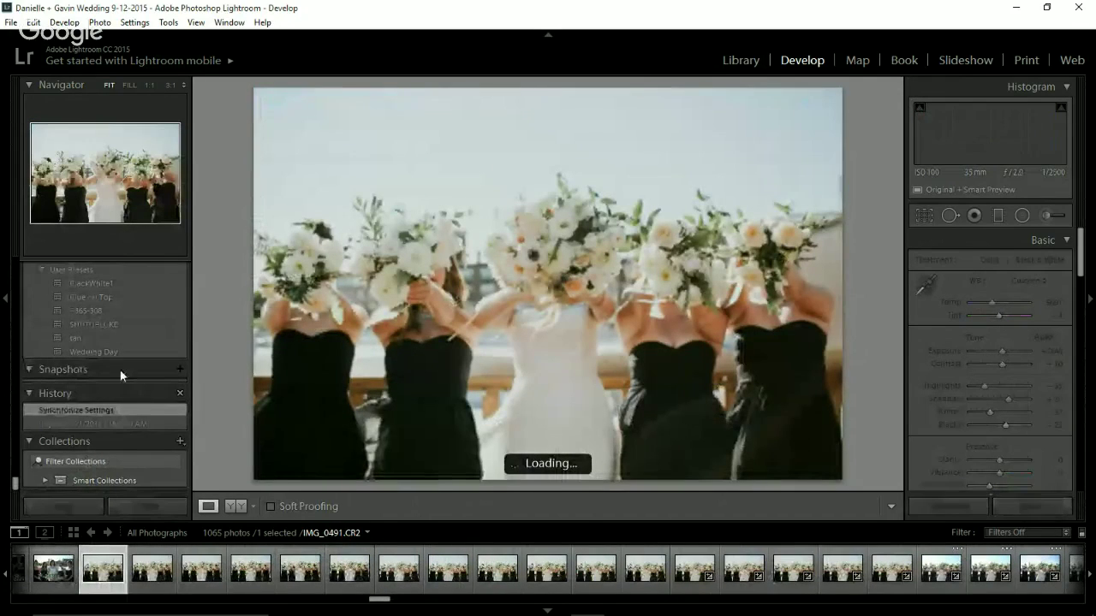
scroll(127, 401, up, 2)
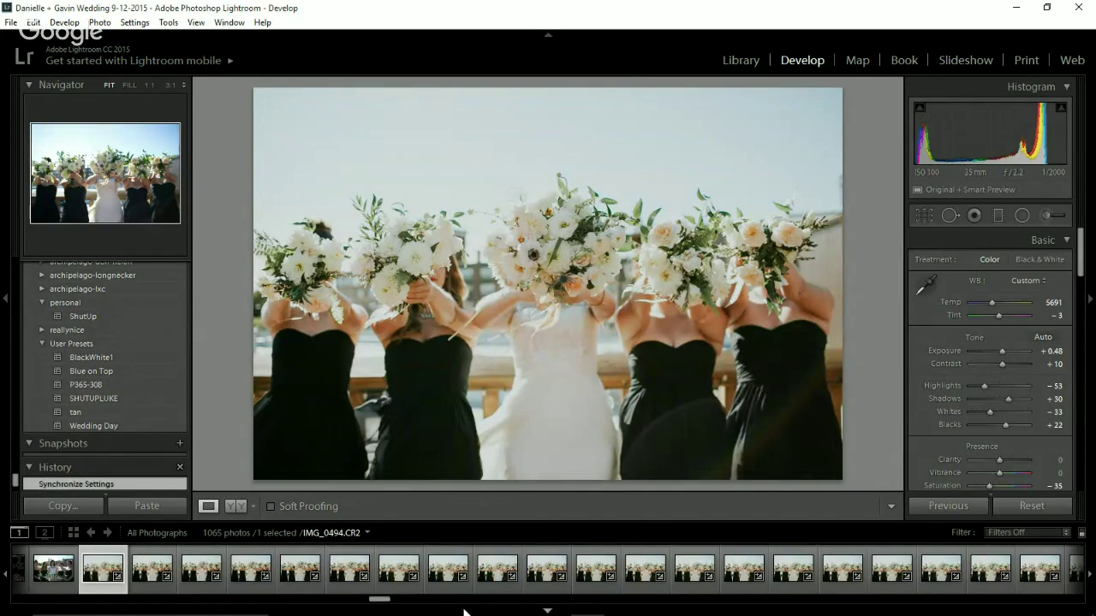
- View the photos of the bridesmaids raising their bouquets, IMG_0532.CR2 and IMG_0525.CR2
scroll(469, 579, down, 3)
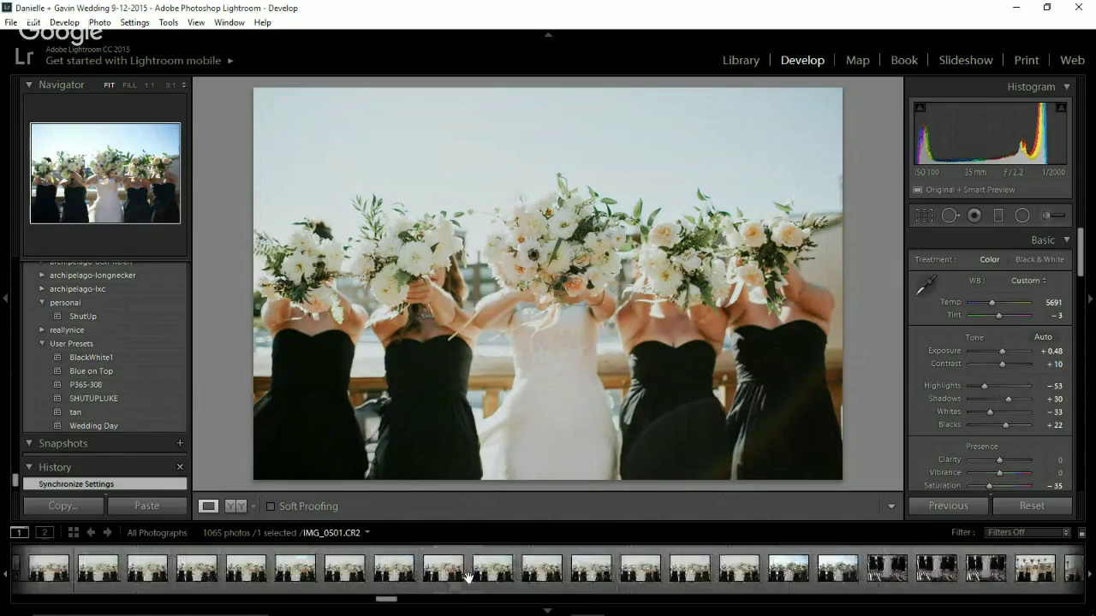
click(481, 579)
click(773, 584)
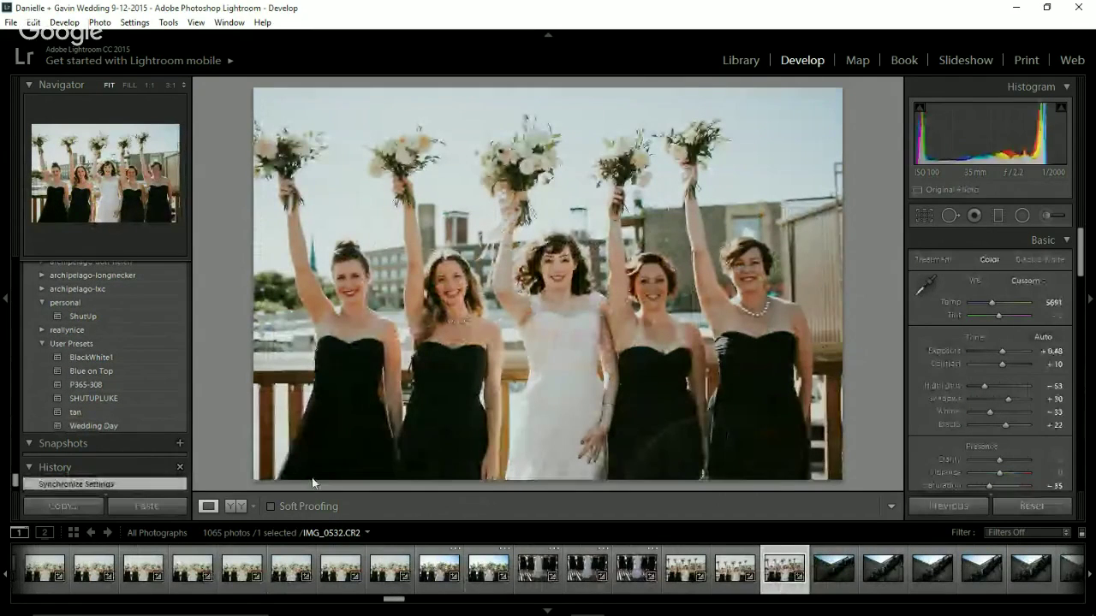
click(700, 584)
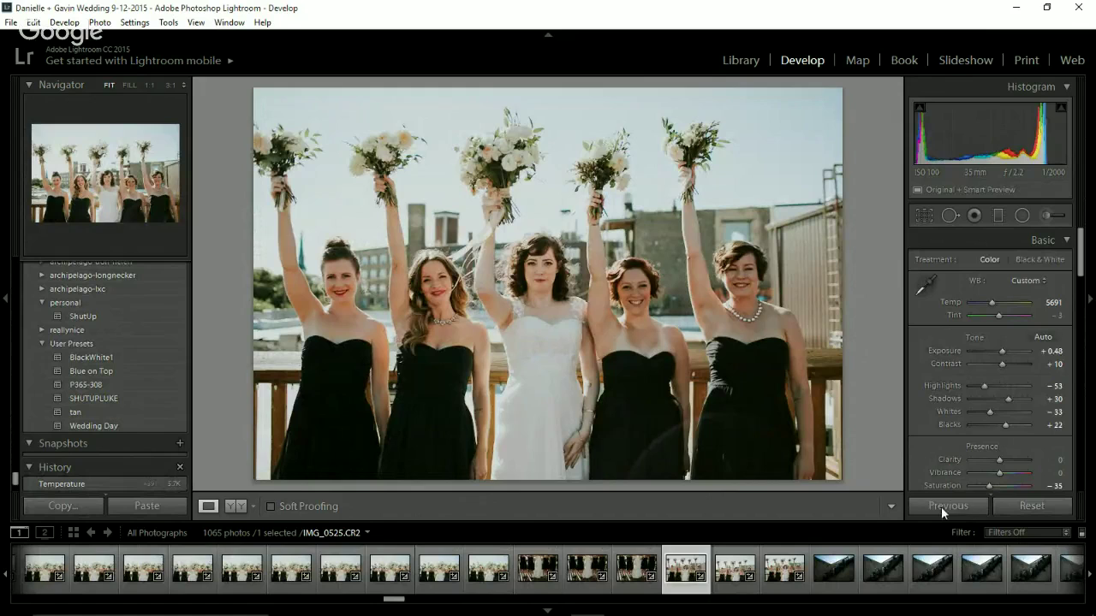
- Find and open the close-up of the bride getting dressed, IMG_9992.CR2, and bring the Archipelago presets into view
scroll(756, 572, up, 10)
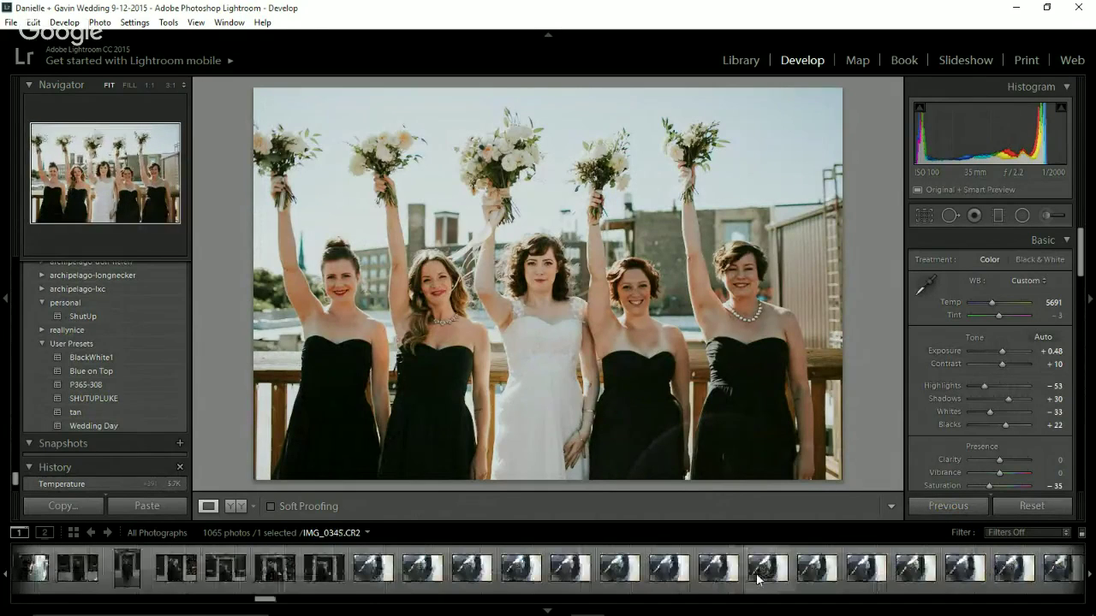
scroll(756, 572, up, 15)
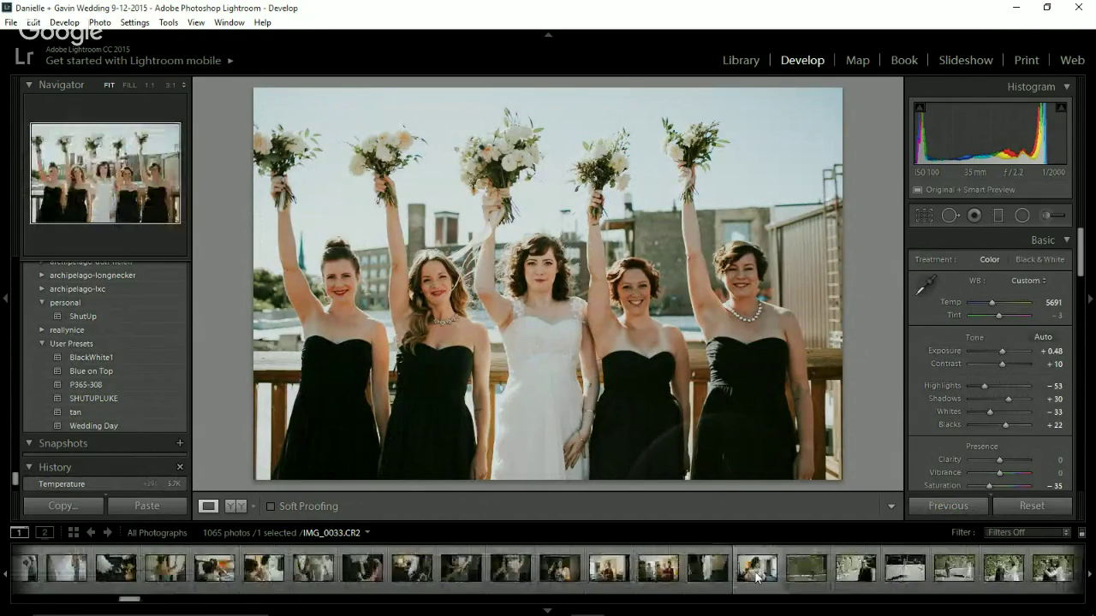
scroll(754, 574, down, 5)
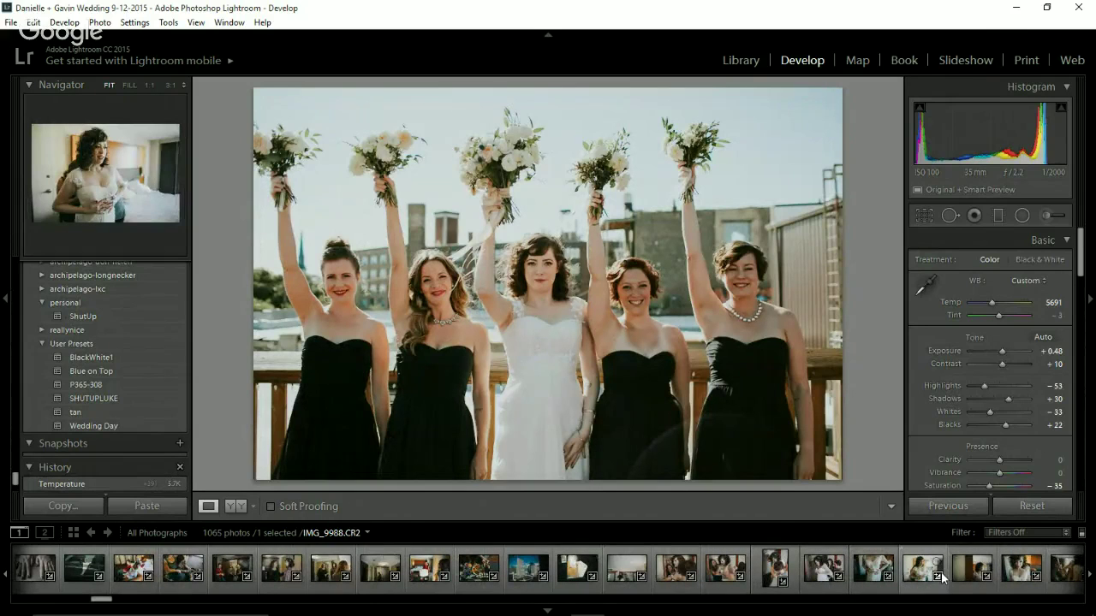
click(1022, 567)
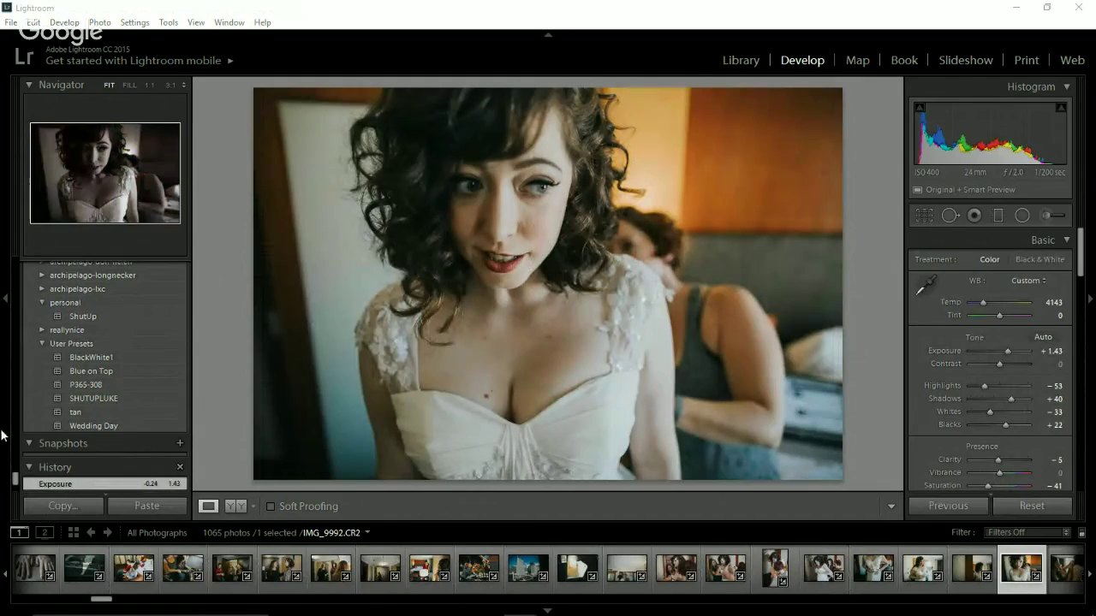
drag(15, 481, 15, 258)
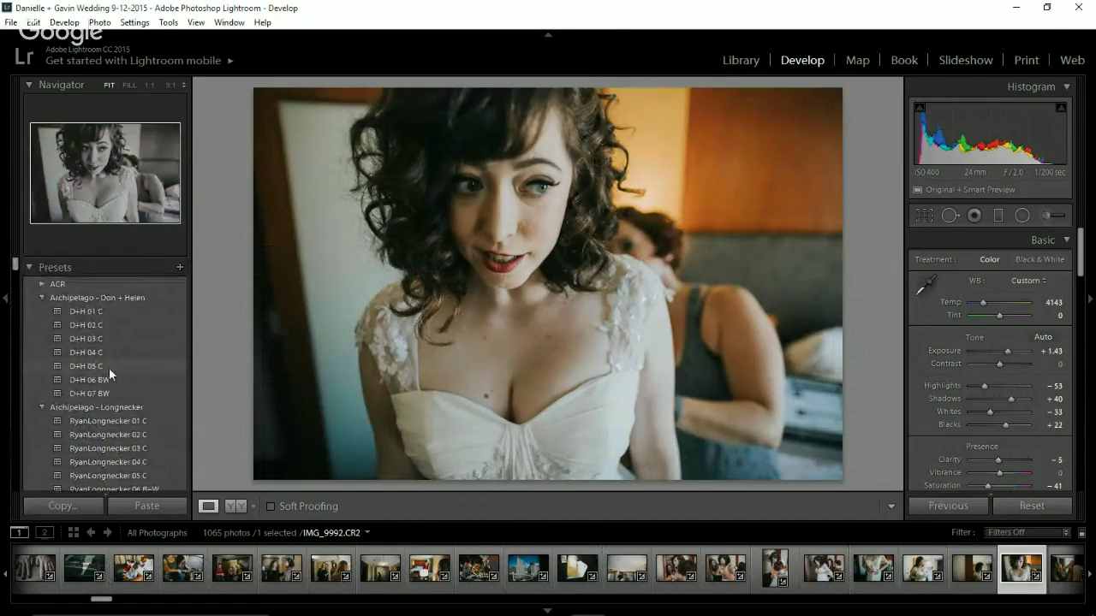
- Compare the D+H 01 C and D+H 03 C presets on the bride's photo and set the exposure to +1.07
click(107, 314)
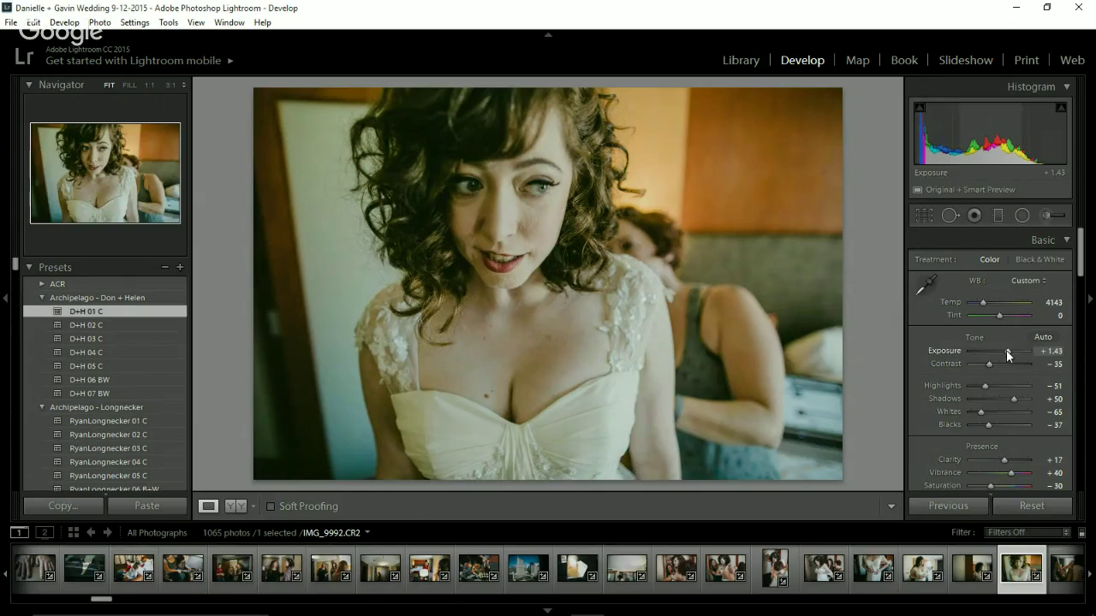
click(90, 339)
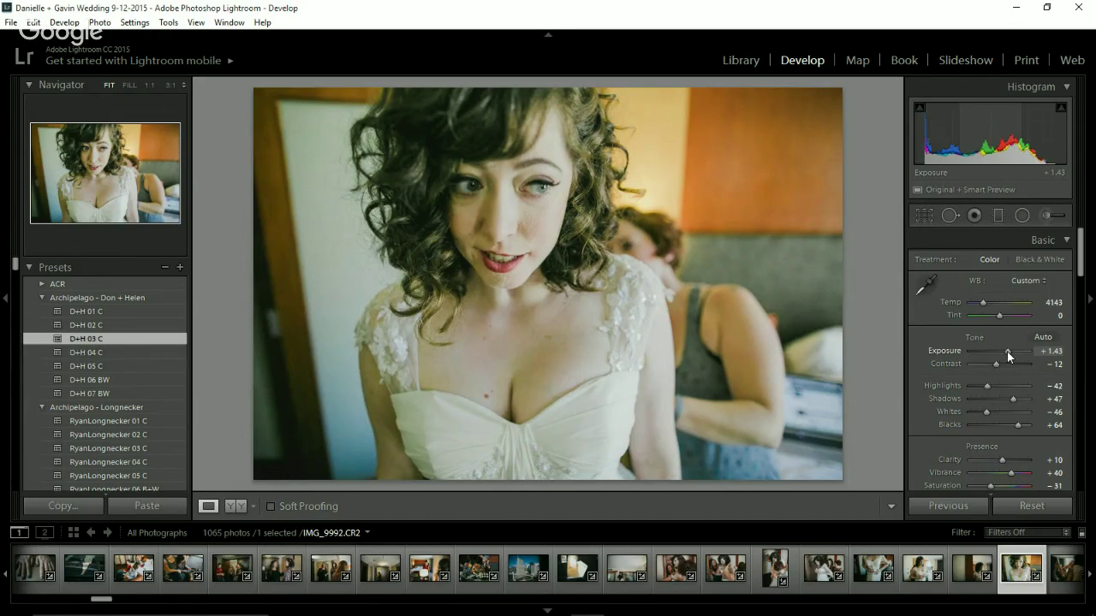
drag(1007, 351, 1004, 350)
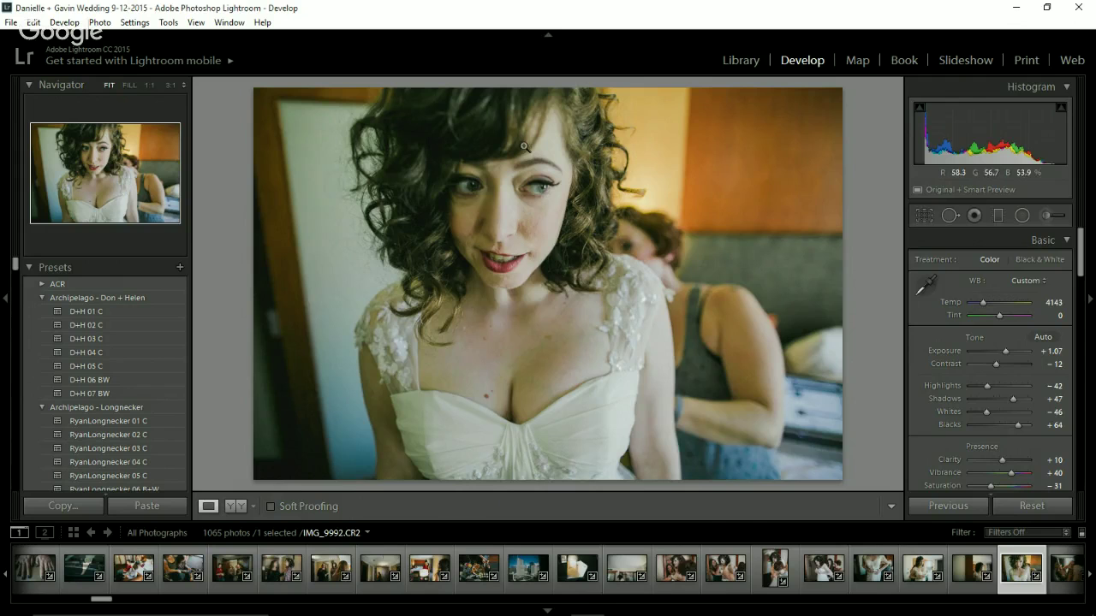
- Try the D+H 05 C preset on the bride's photo, switch to D+H 04 C and compare it with the unedited version
click(125, 365)
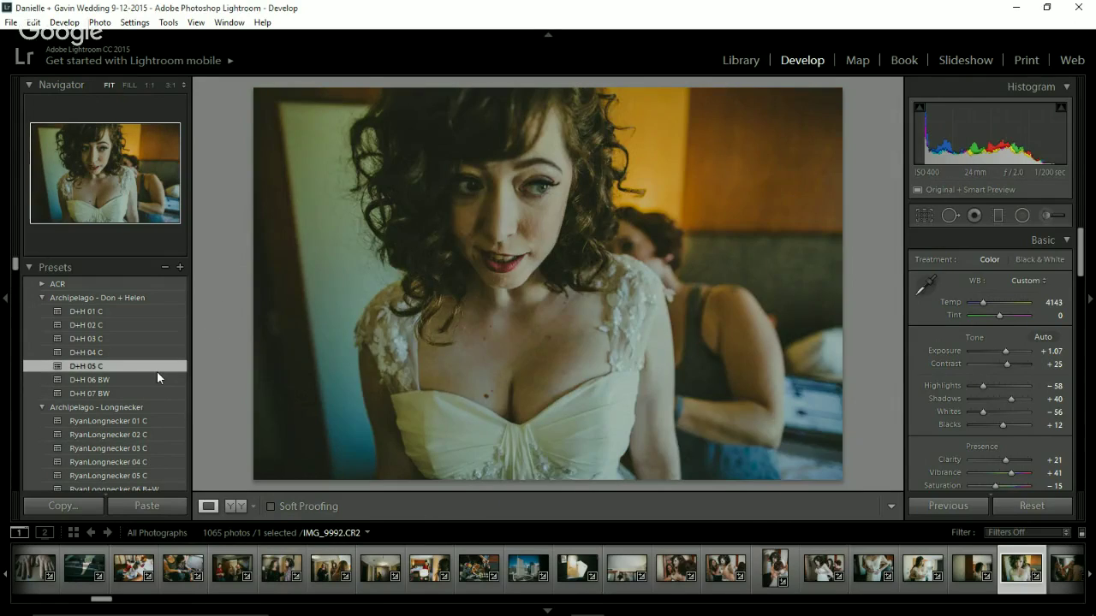
click(140, 353)
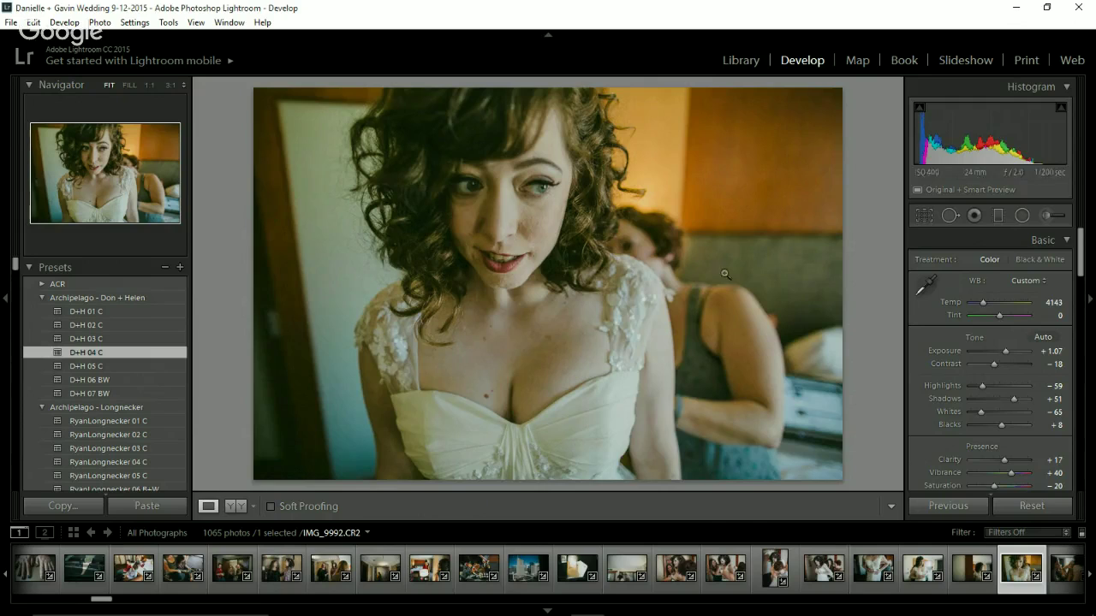
key(backslash)
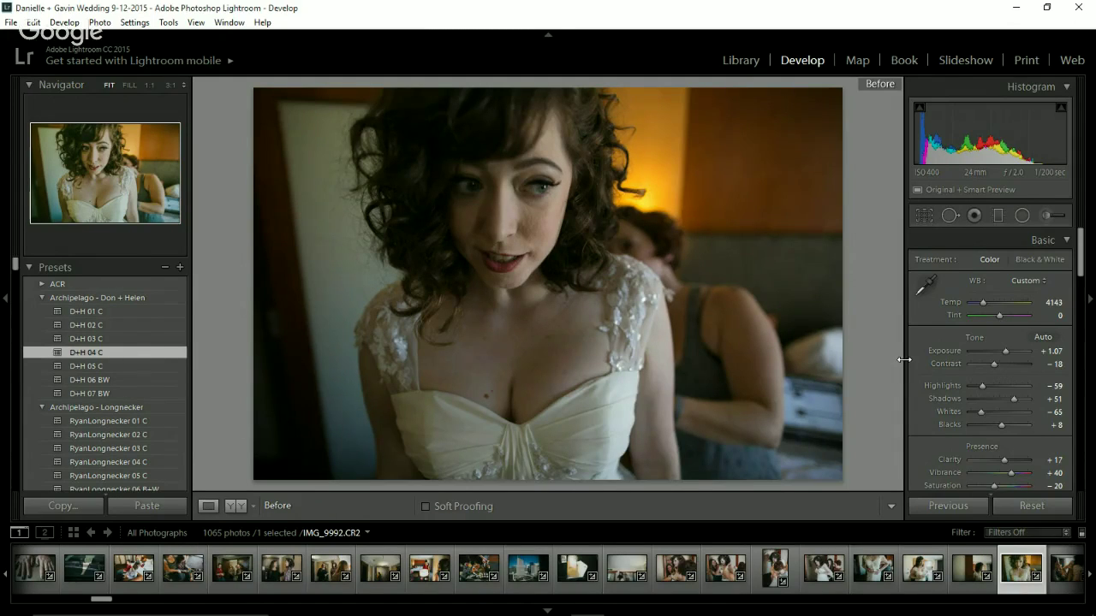
key(backslash)
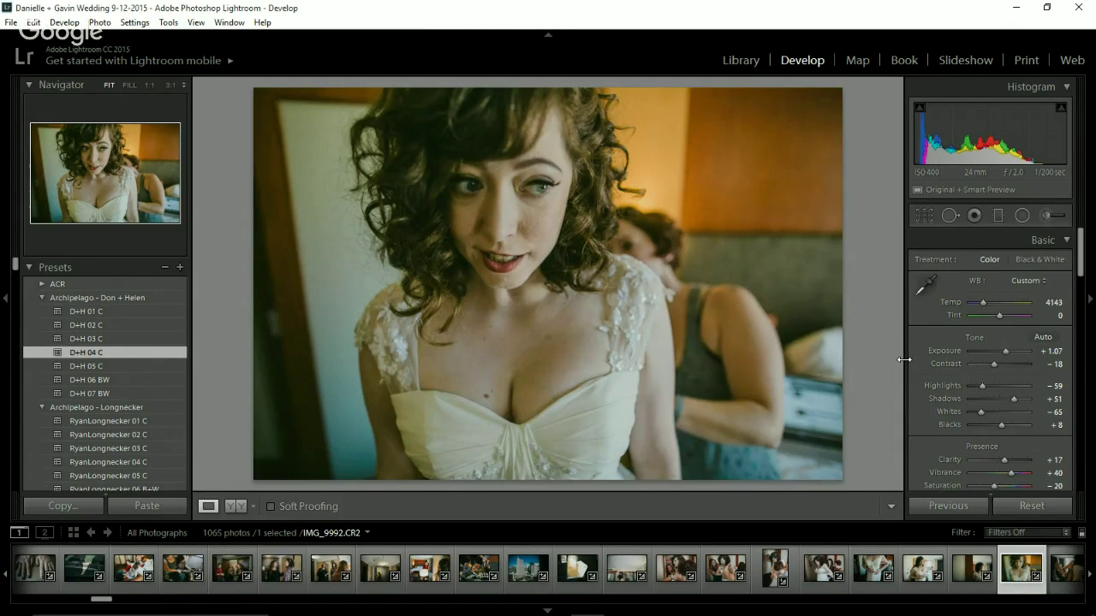
- Set the bride photo's white balance to Auto and warm the temperature to 3905
click(1031, 280)
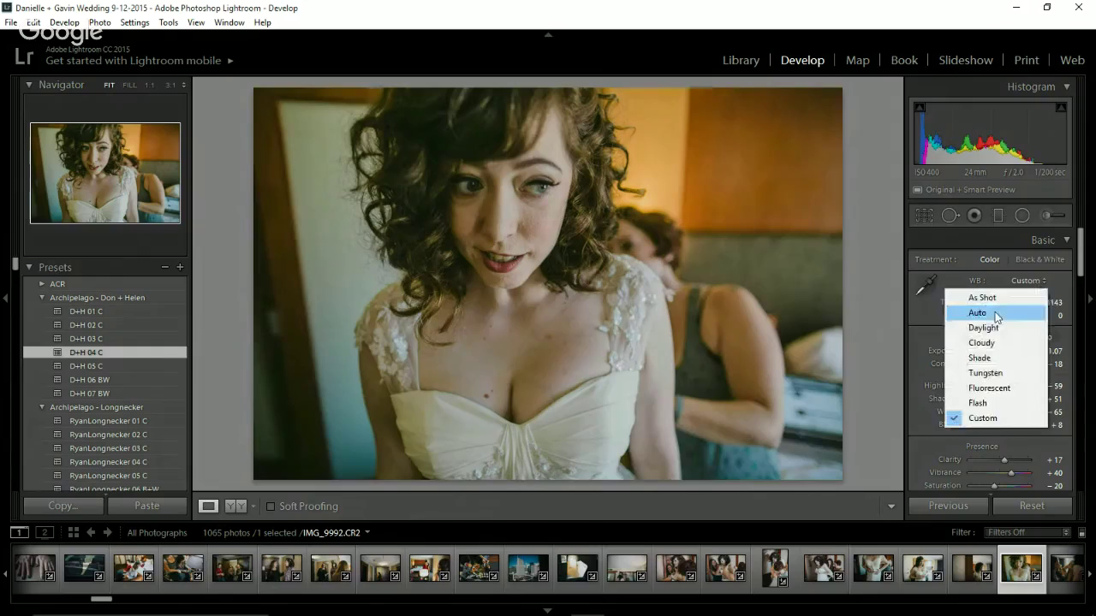
click(984, 310)
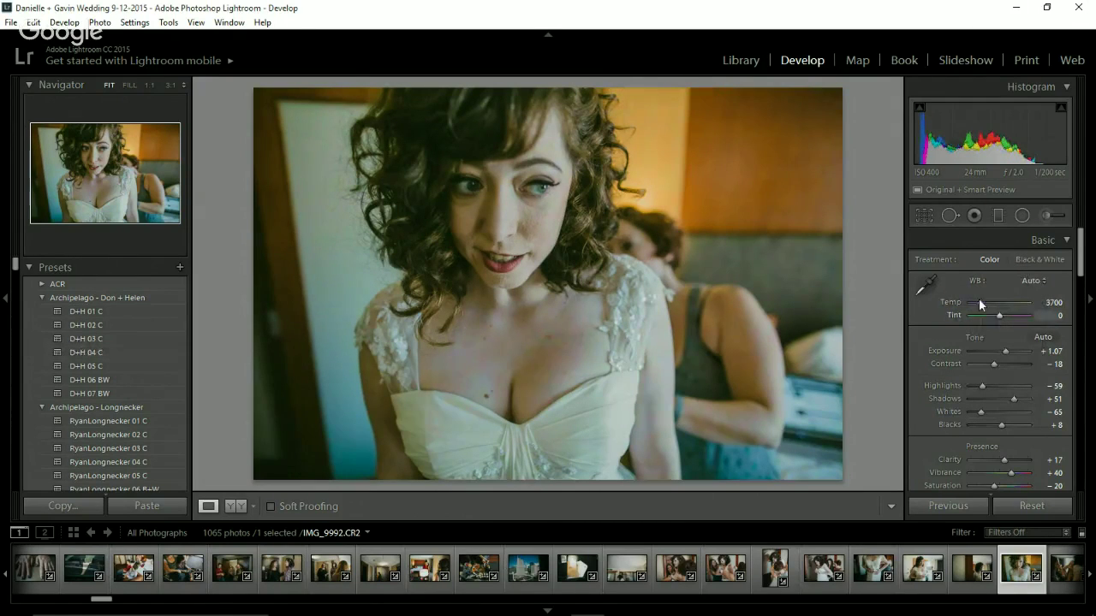
drag(980, 301, 982, 301)
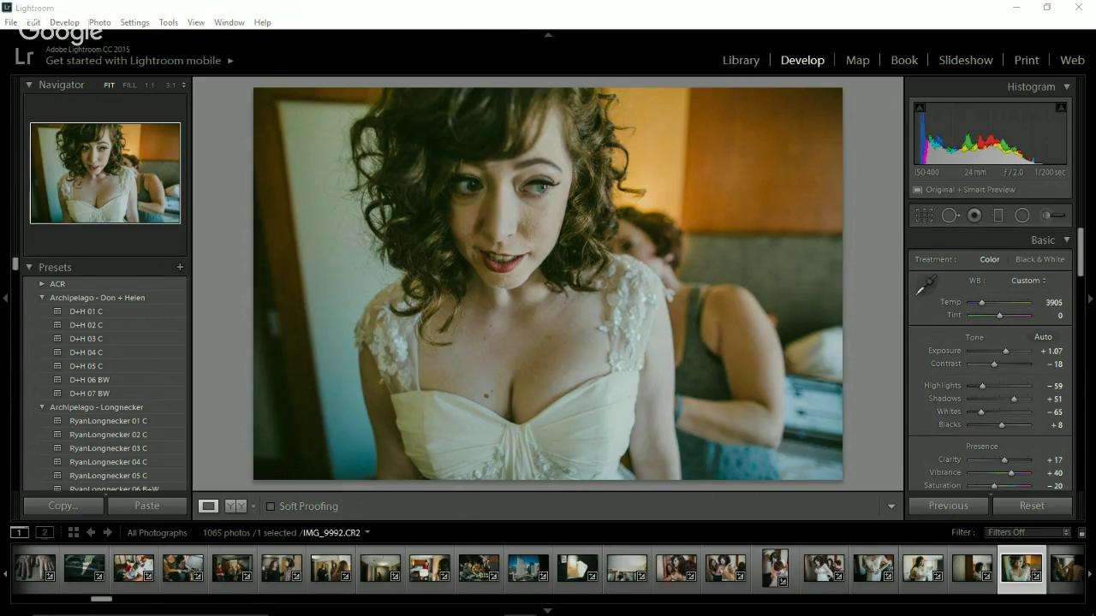
- Try the RyanLongnecker 01 C preset on the bride's photo and switch to RyanLongnecker 03 C
click(127, 420)
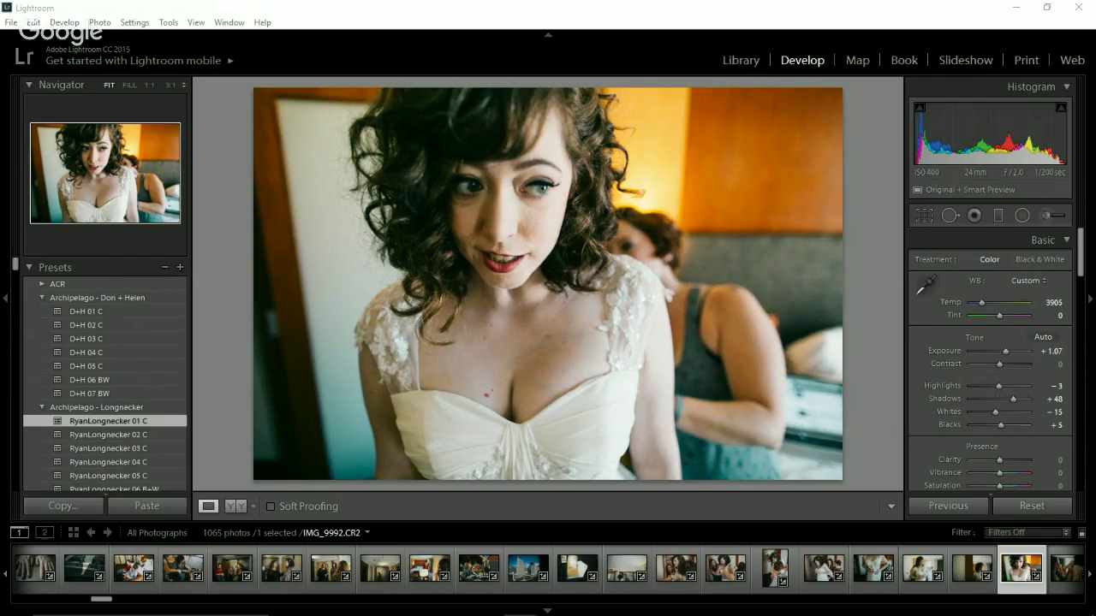
click(125, 452)
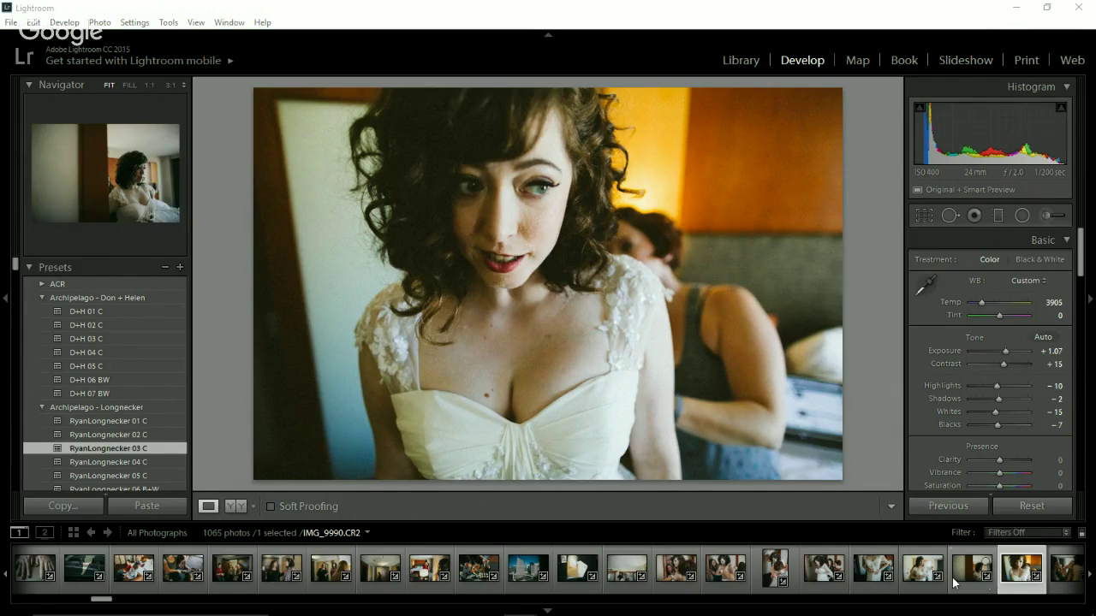
- Browse the photos of the couple holding hands by the ivy wall and open the unedited IMG_0105.CR2
scroll(955, 582, down, 10)
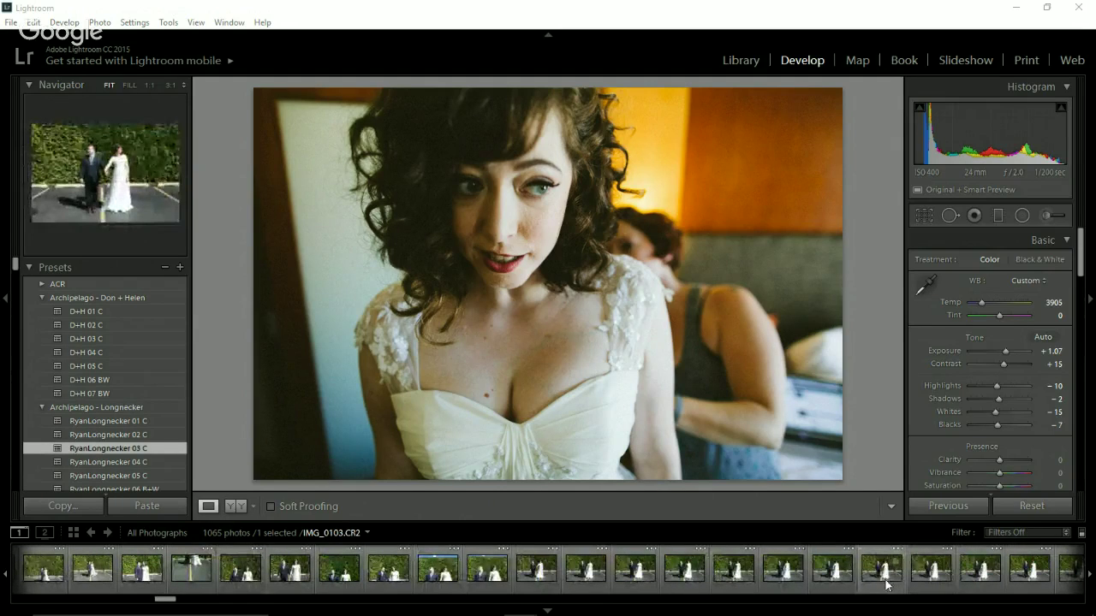
click(741, 588)
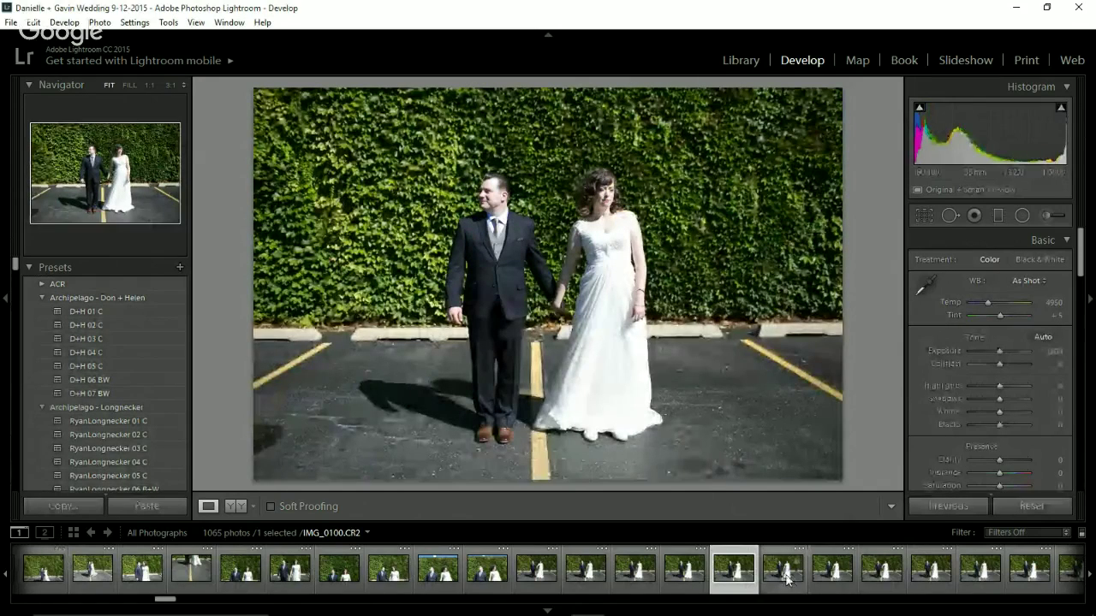
click(548, 583)
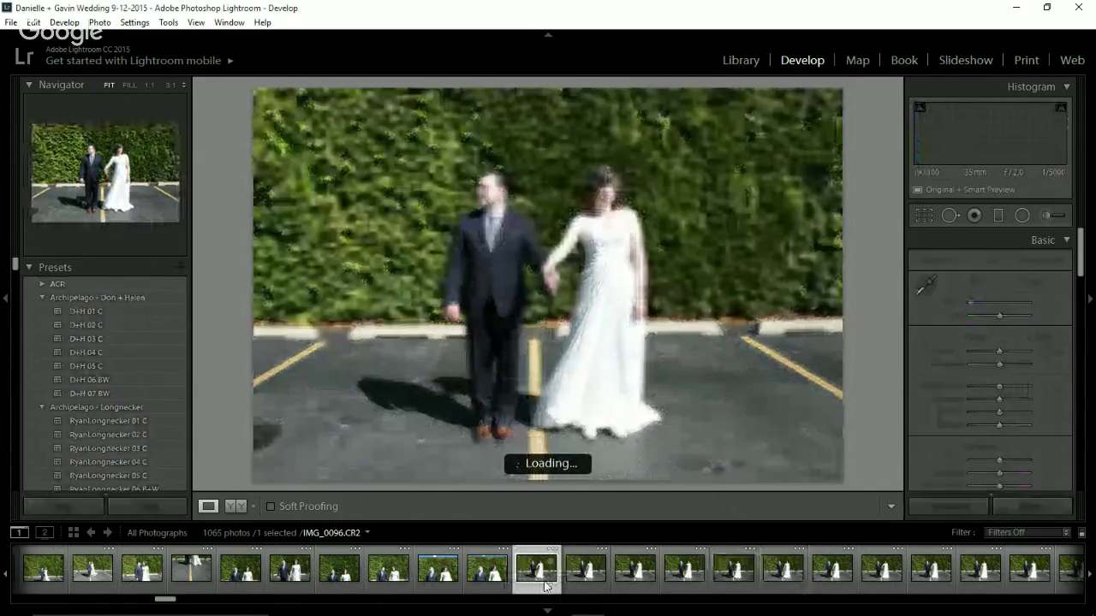
key(Right)
key(Right)
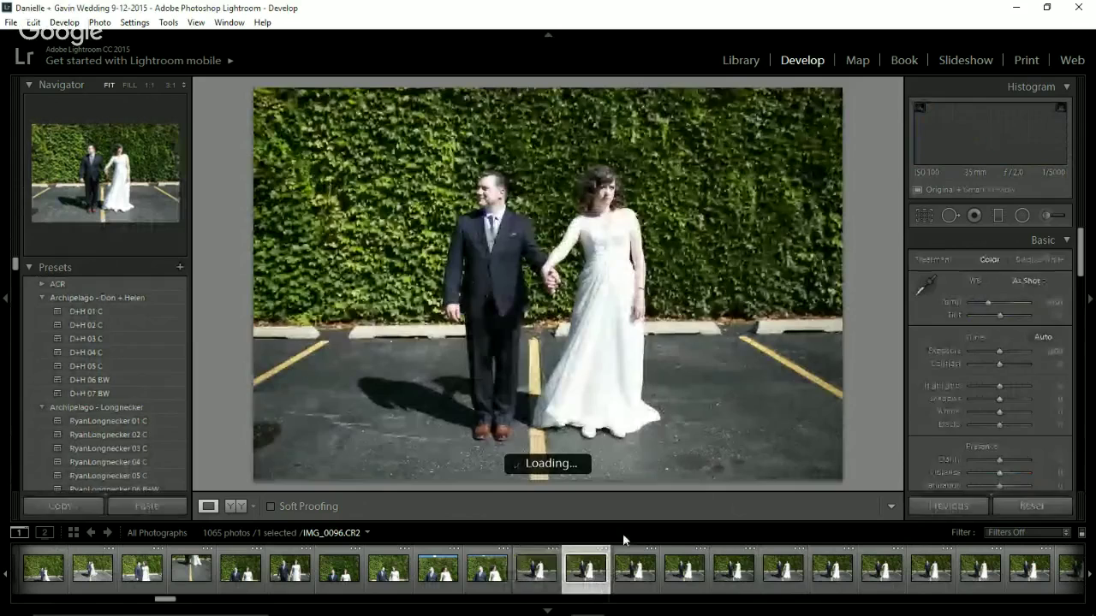
key(Right)
key(Right)
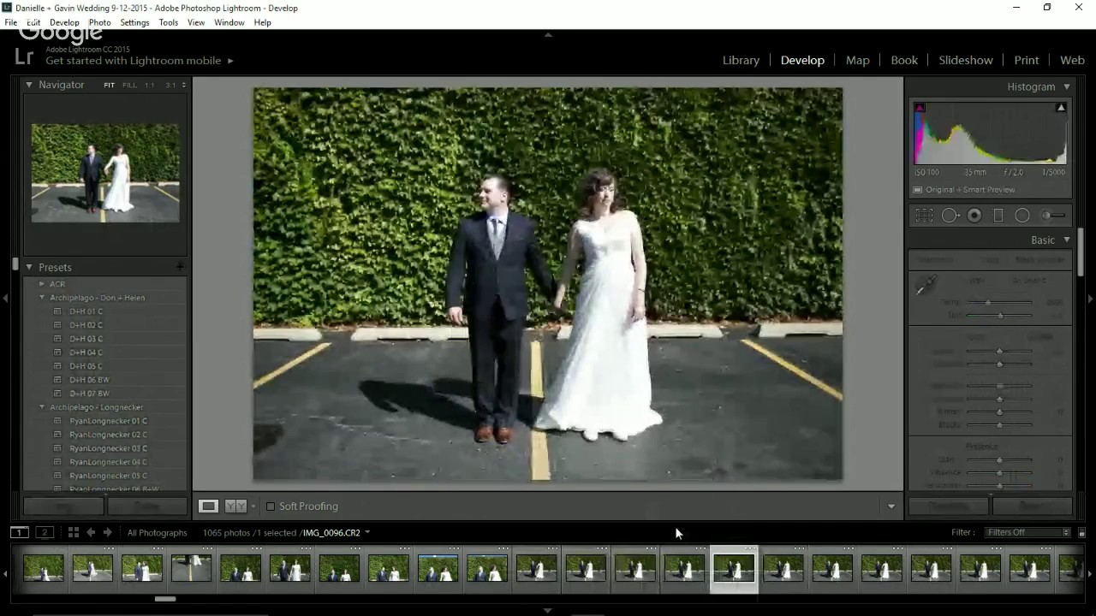
key(Right)
key(Right)
key(Right)
key(Right)
key(Right)
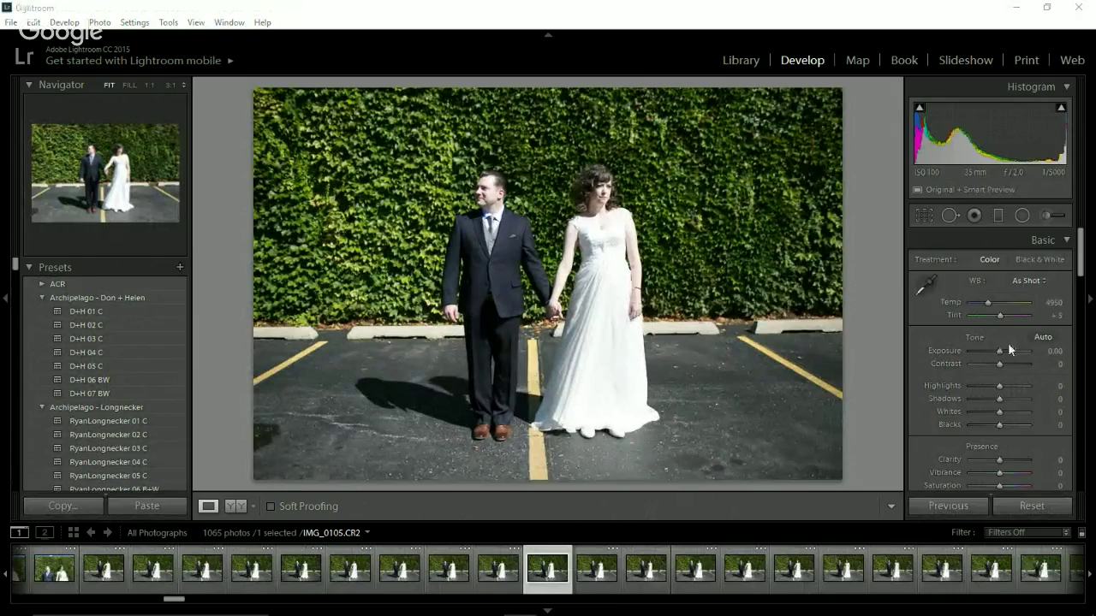
- Apply the presets D+H 01 C through D+H 05 C one after another to the ivy-wall couple photo, ending on D+H 05 C
click(95, 313)
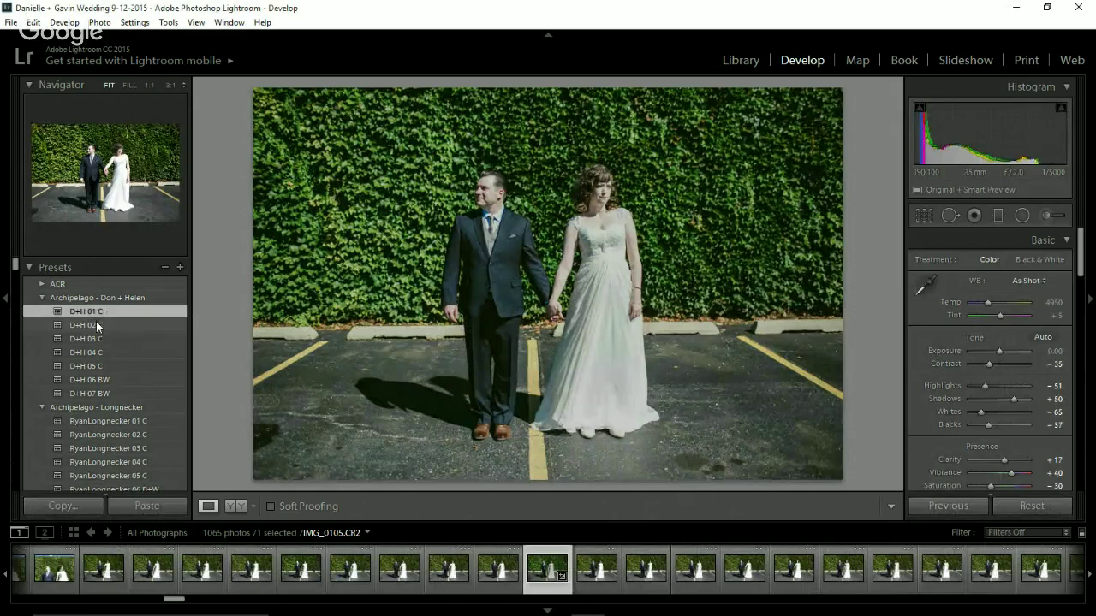
click(96, 324)
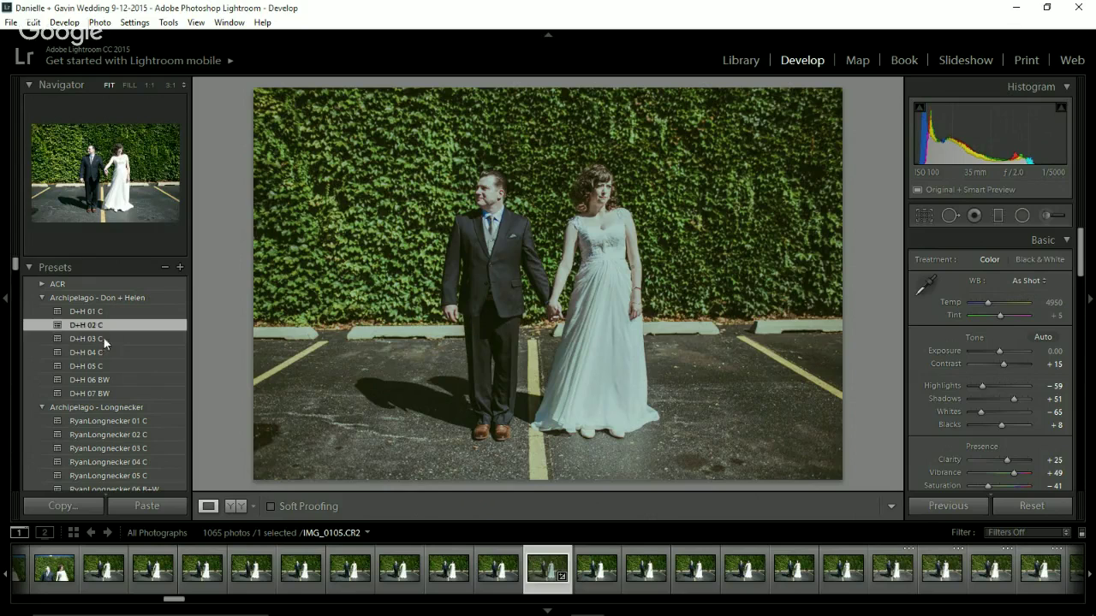
click(102, 339)
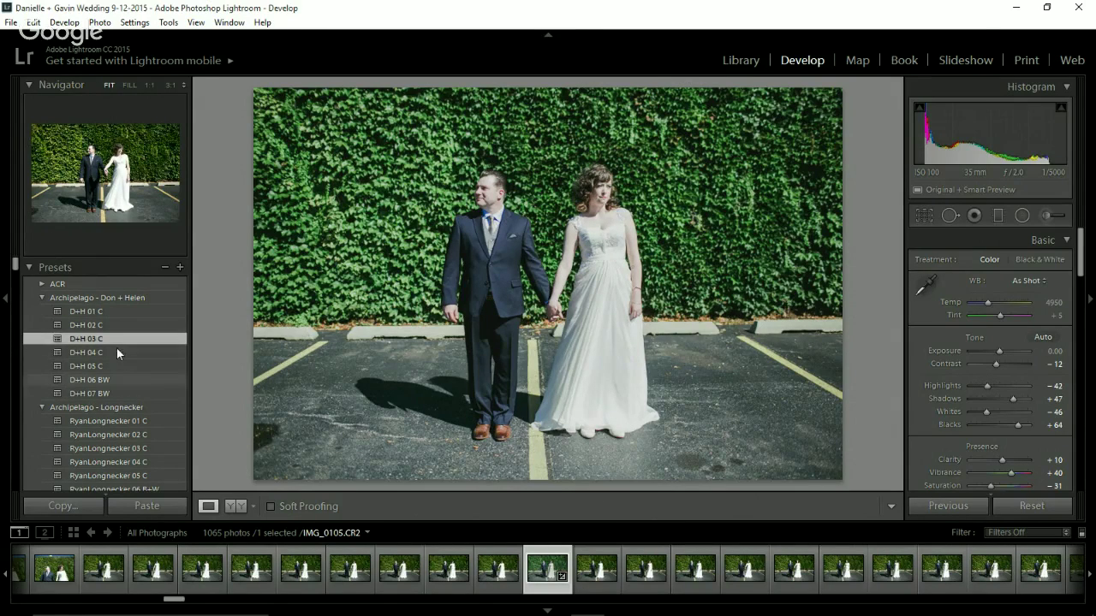
click(117, 354)
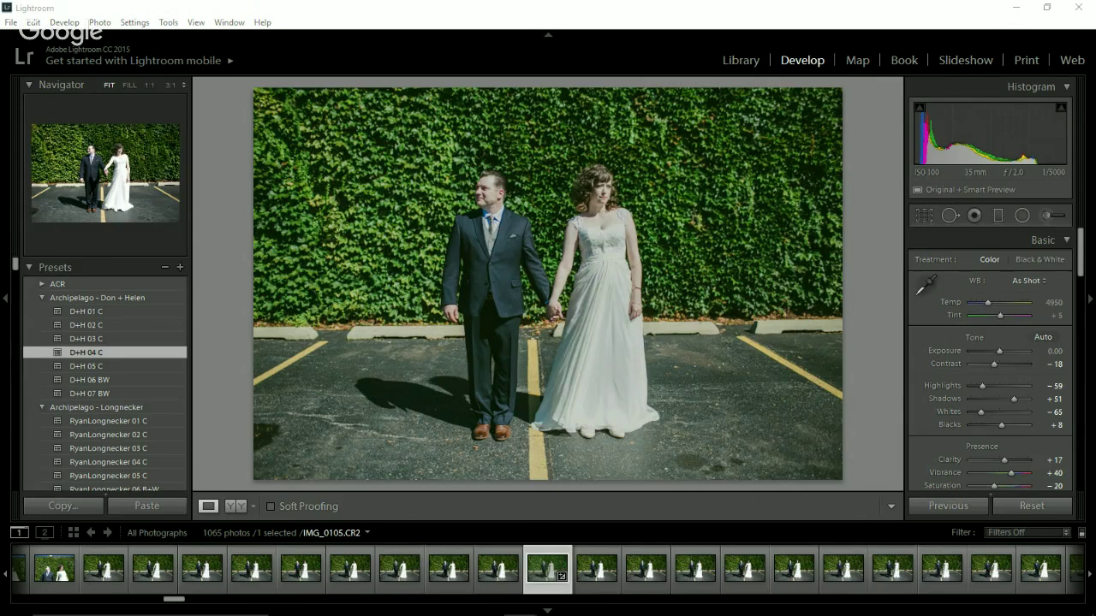
click(91, 366)
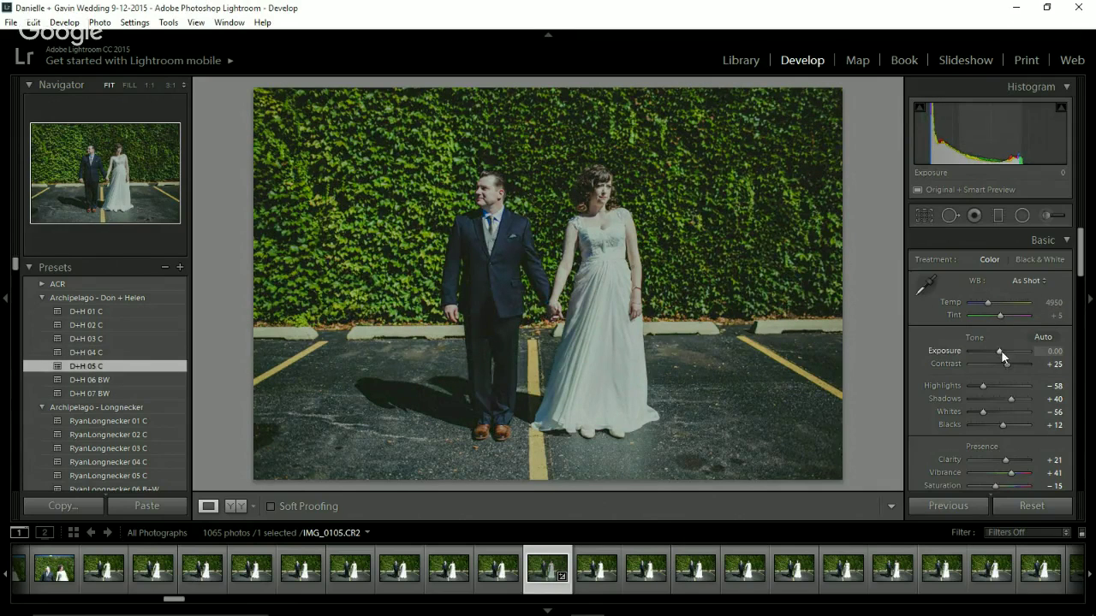
- Set the couple photo's exposure to +0.24 and its white balance to Auto with the tint reduced to +14
drag(1000, 352, 1001, 350)
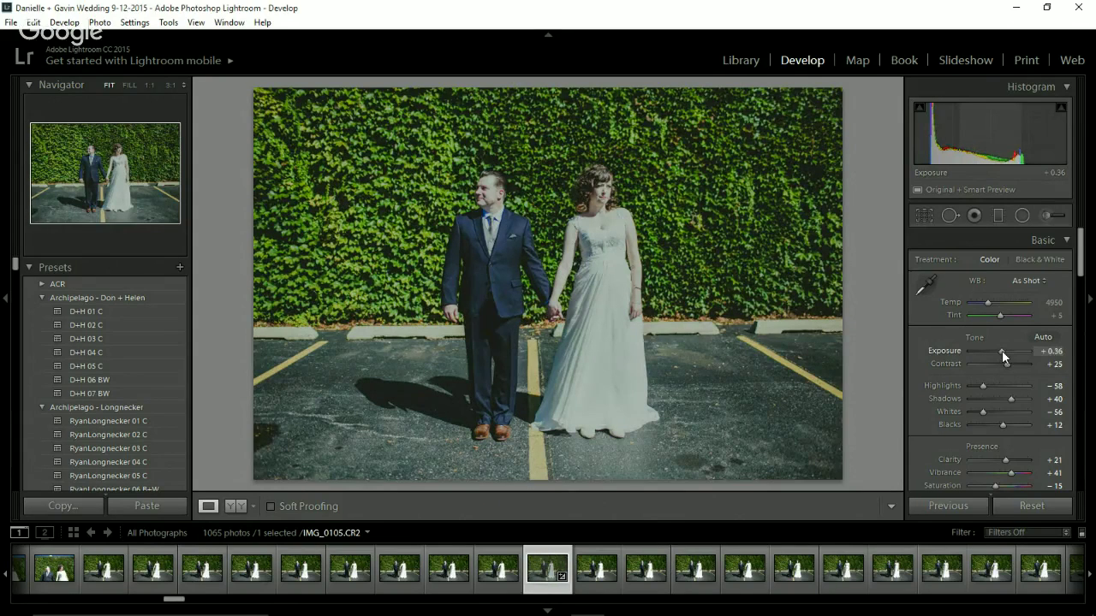
drag(1002, 350, 1001, 350)
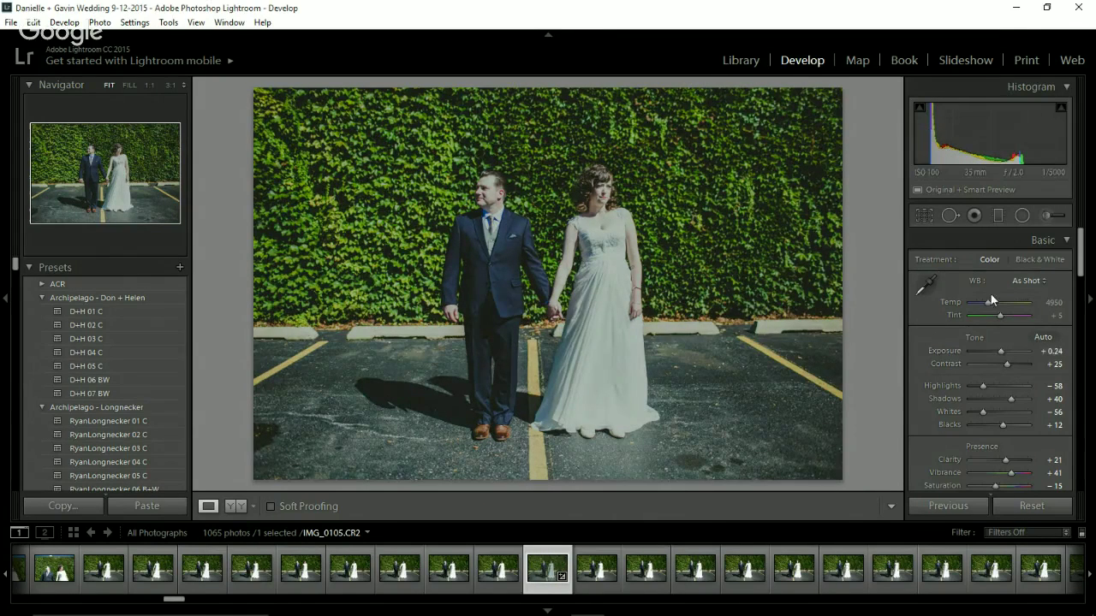
click(1026, 282)
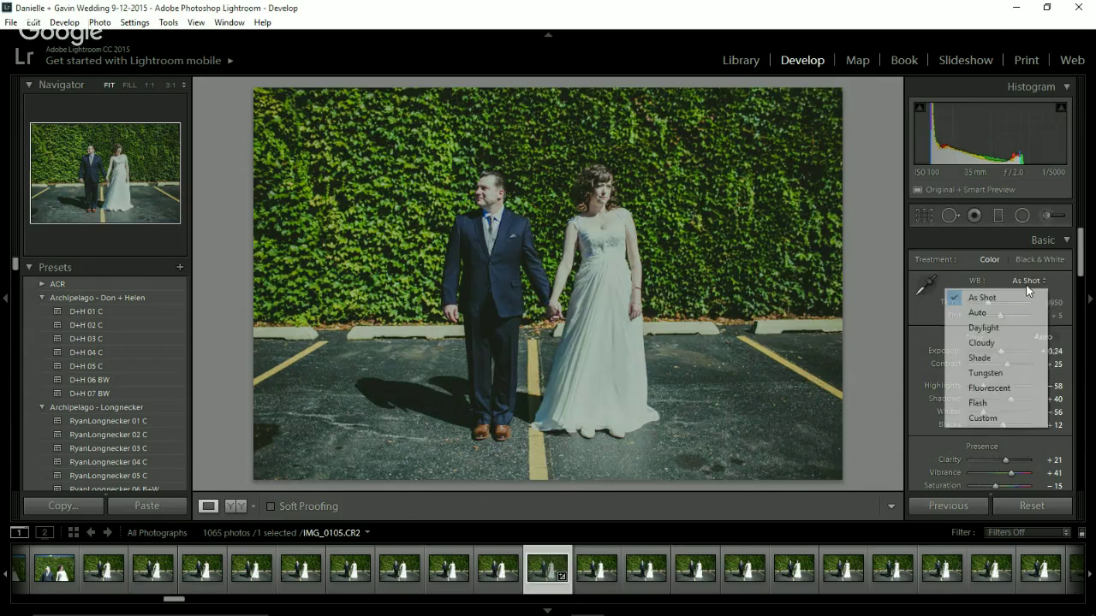
click(997, 313)
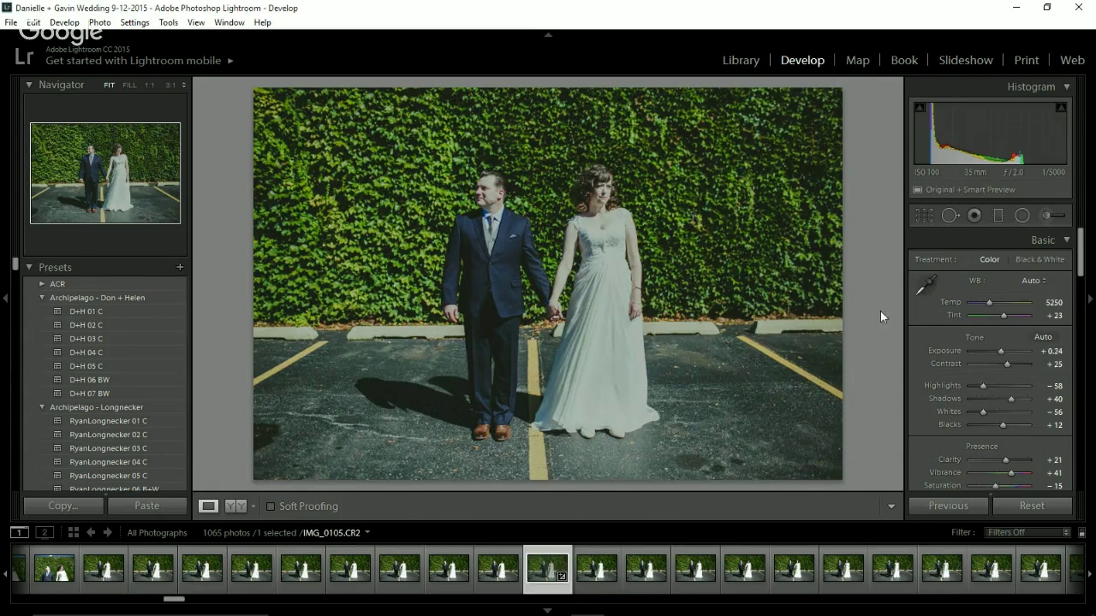
click(1001, 316)
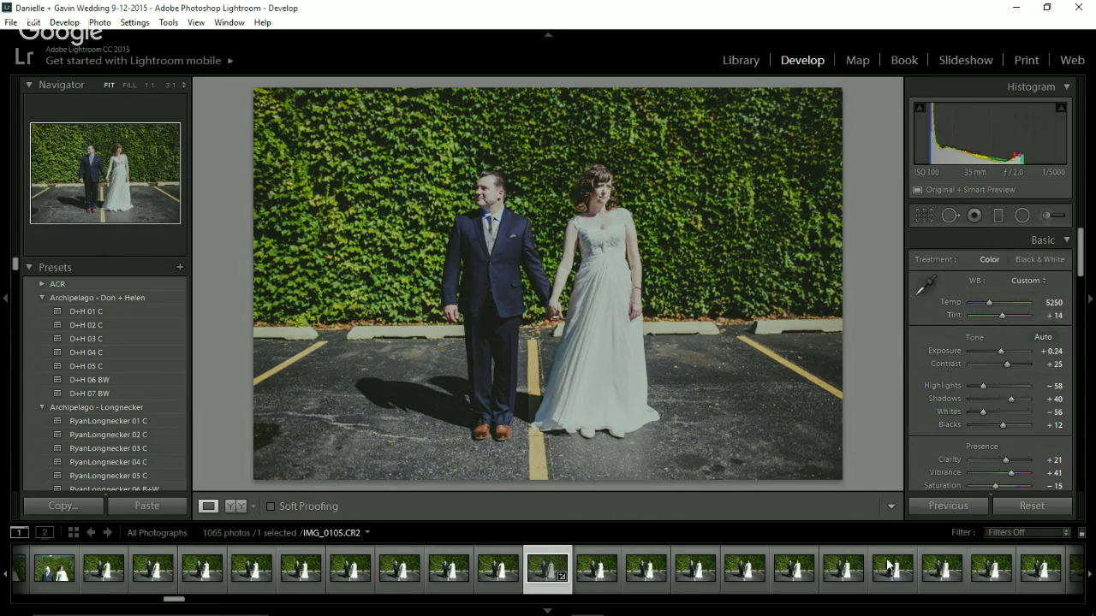
- Browse through the wedding catalog and open the backlit indoor ceremony photo IMG_0897.CR2
scroll(684, 593, down, 3)
scroll(687, 590, down, 2)
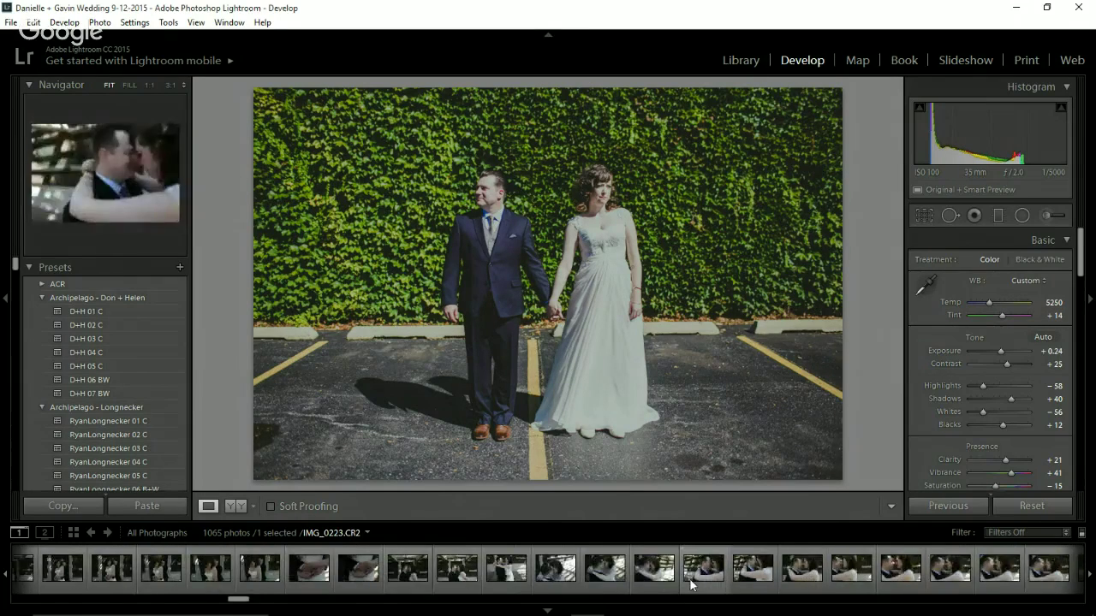
scroll(690, 587, down, 2)
scroll(694, 584, down, 4)
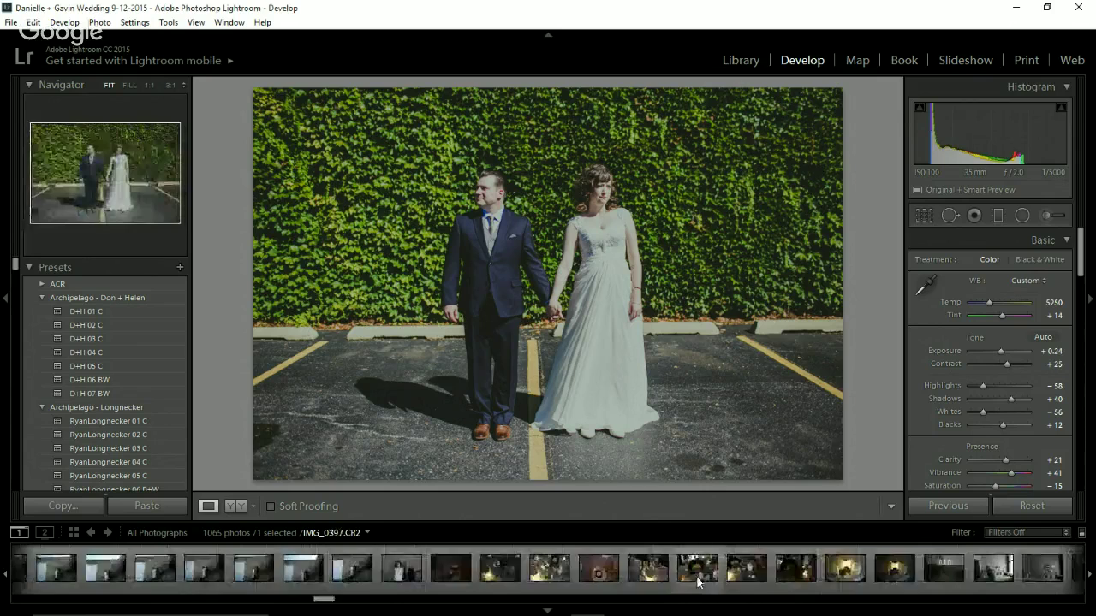
scroll(702, 578, up, 5)
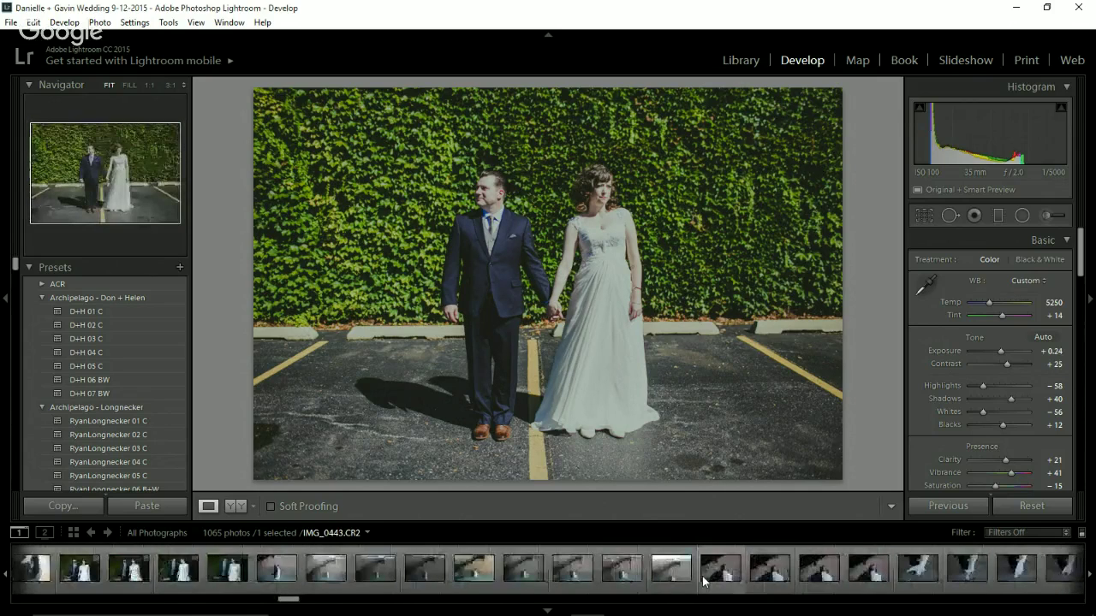
scroll(703, 577, up, 5)
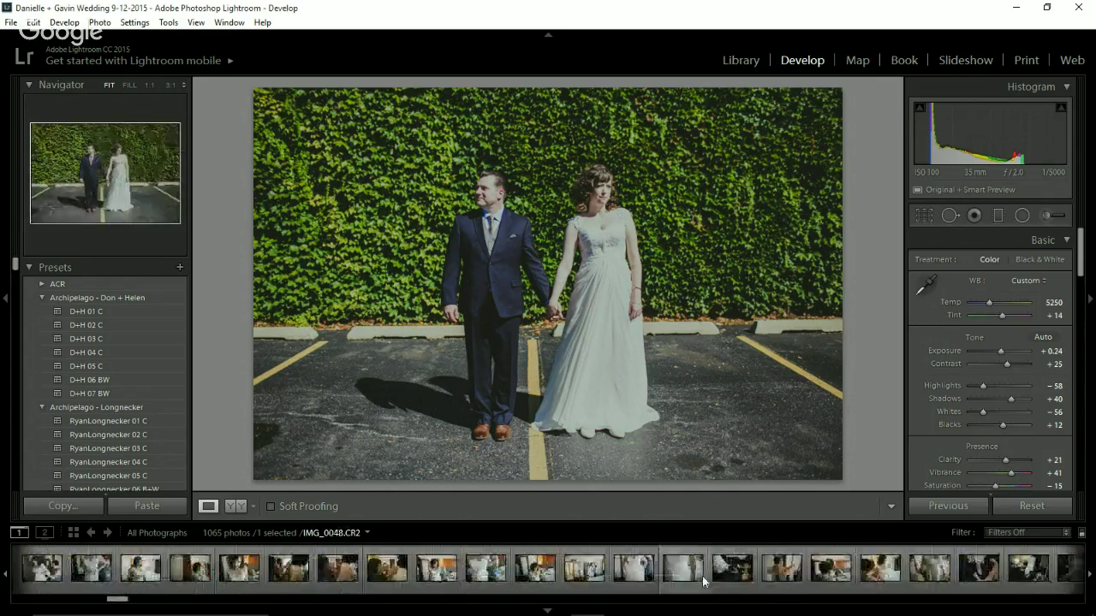
scroll(702, 573, down, 8)
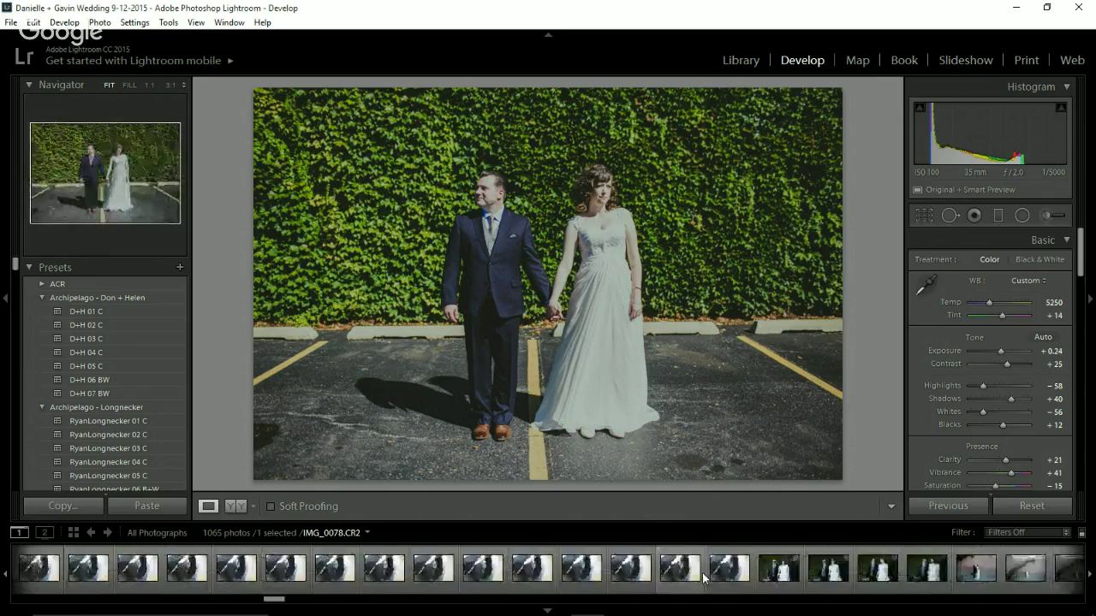
scroll(702, 573, down, 6)
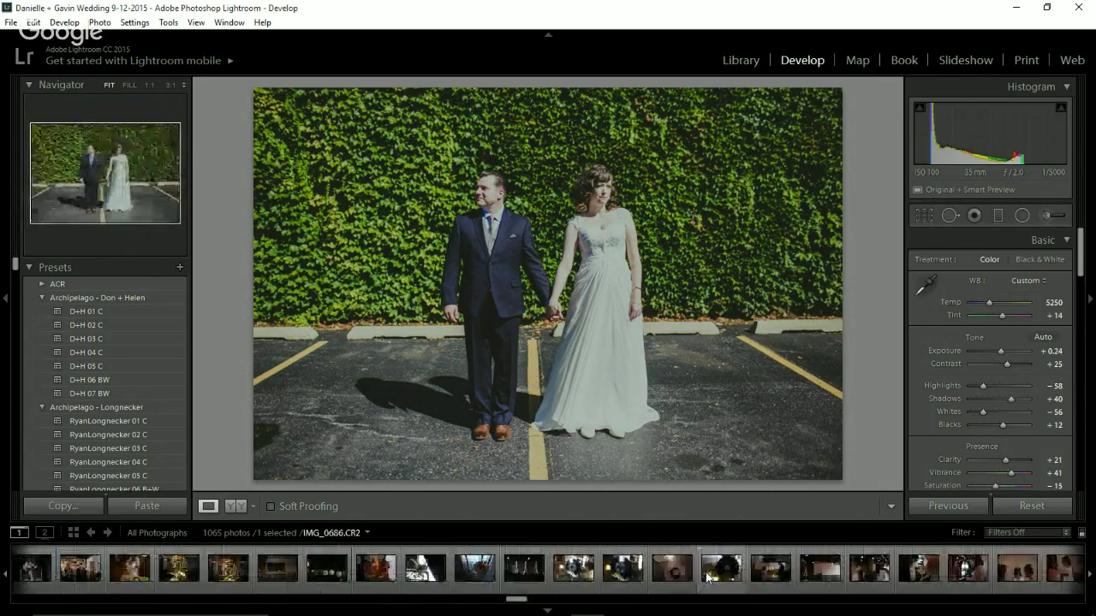
scroll(708, 577, down, 3)
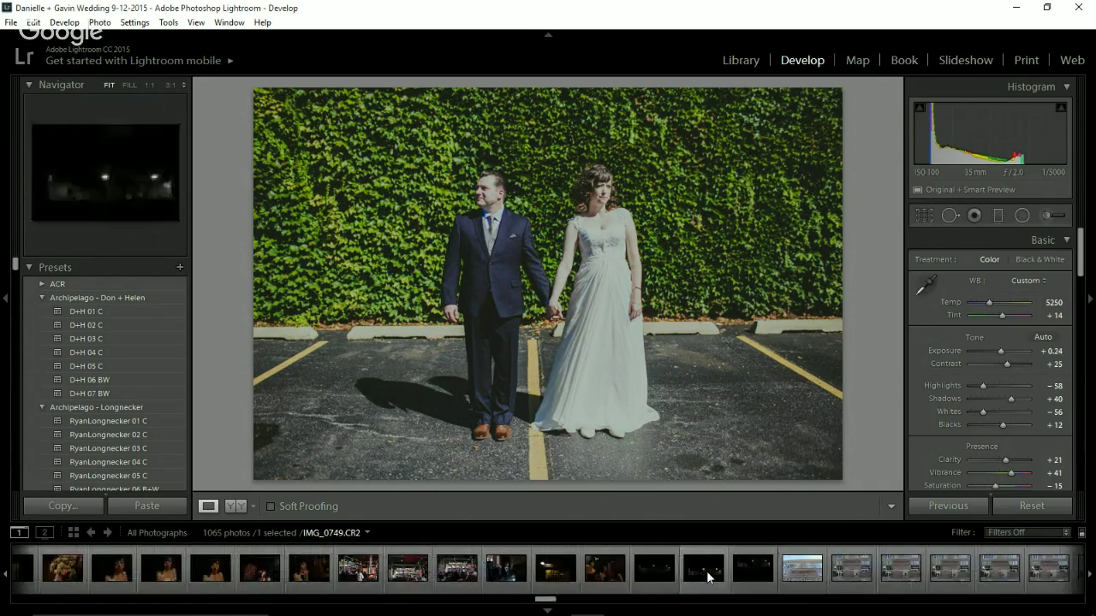
scroll(708, 577, down, 5)
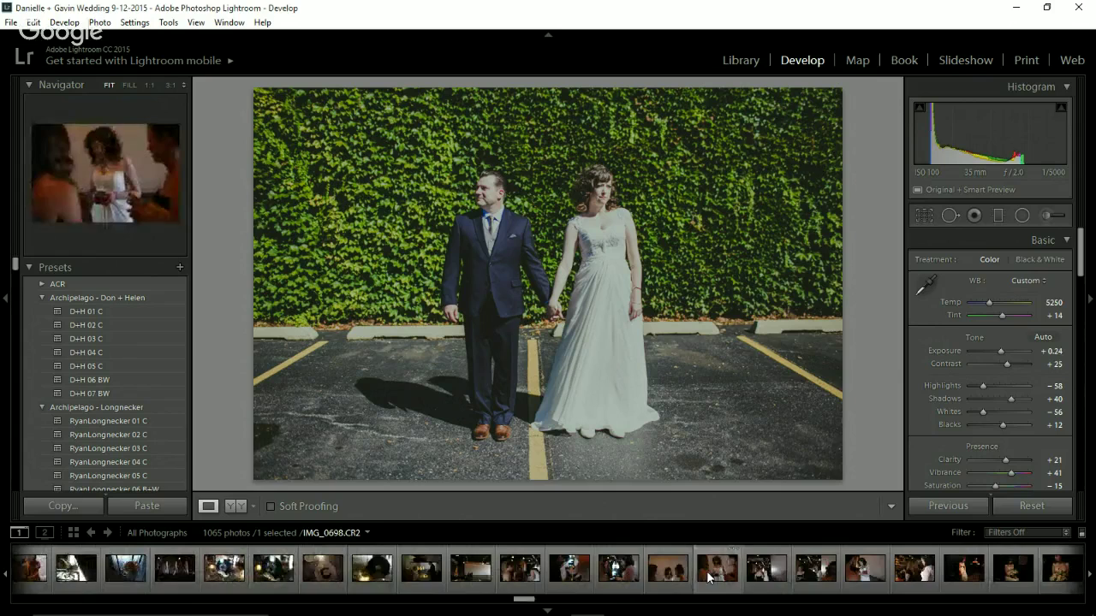
scroll(707, 577, down, 8)
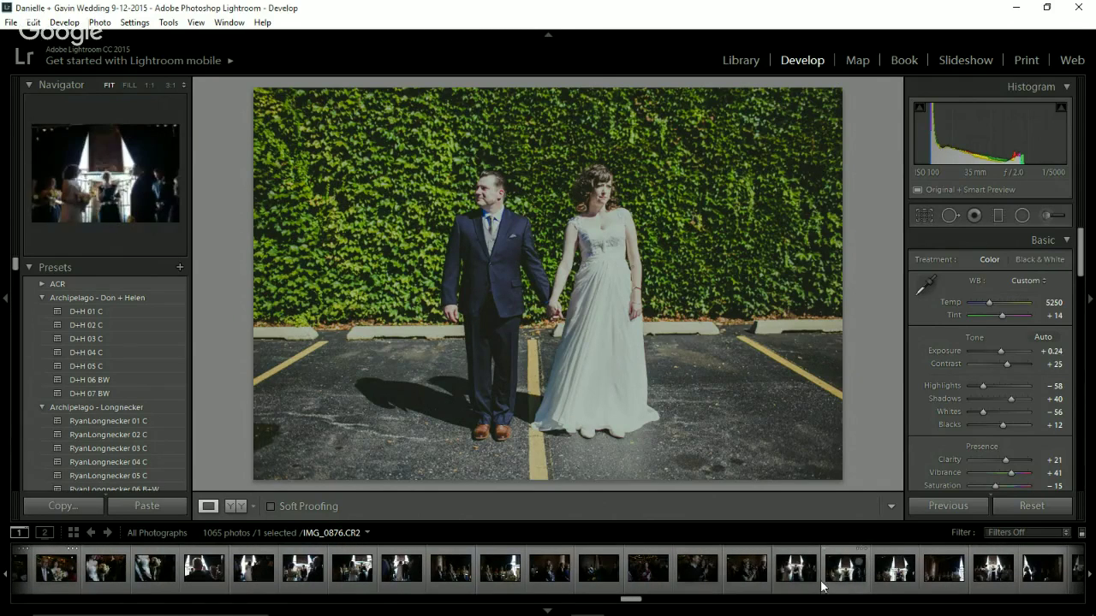
scroll(835, 586, down, 2)
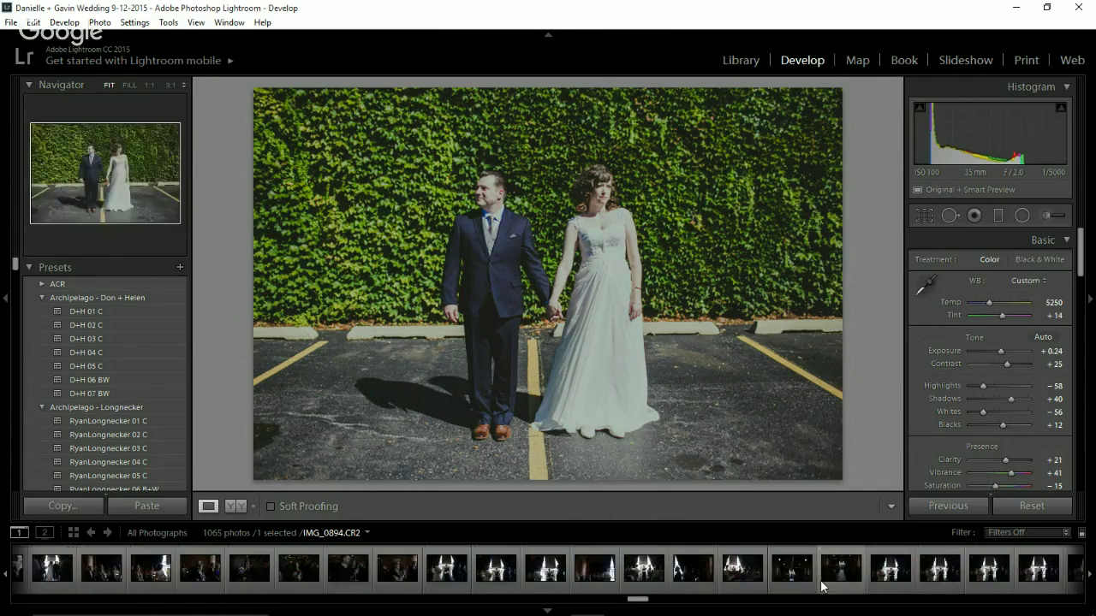
click(893, 582)
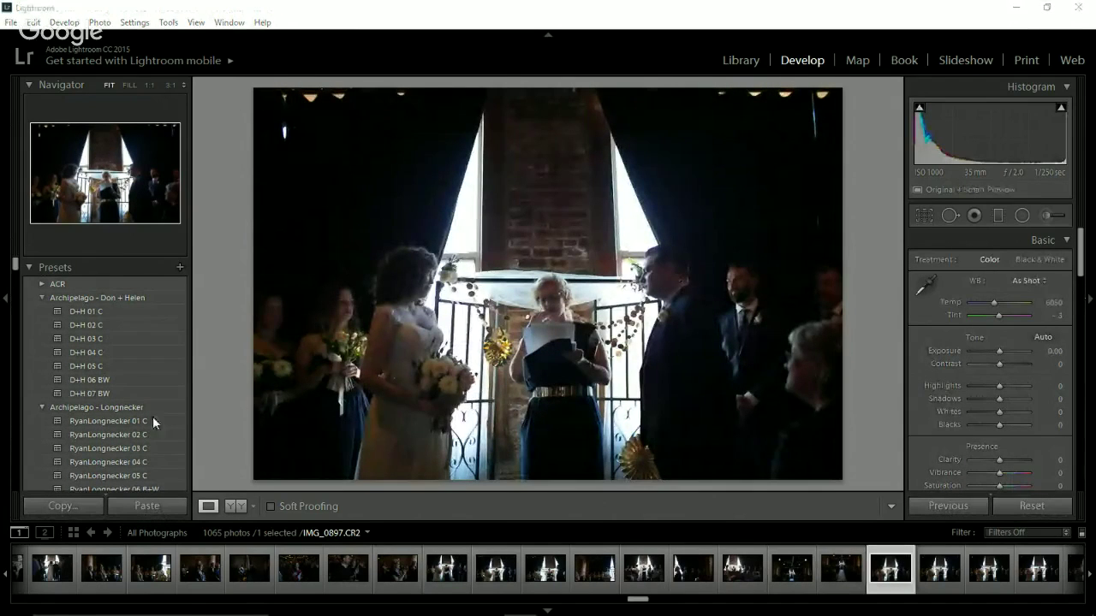
- Apply the D+H 01 C preset to the ceremony photo and adjust exposure to +1.31 and highlights to −79
click(114, 311)
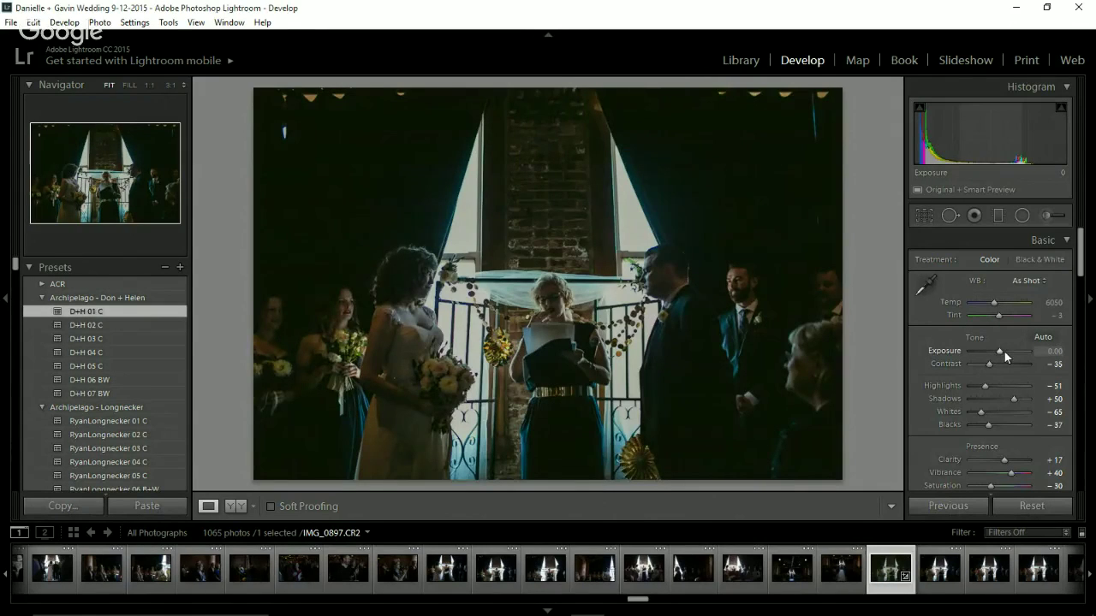
drag(1003, 350, 1008, 352)
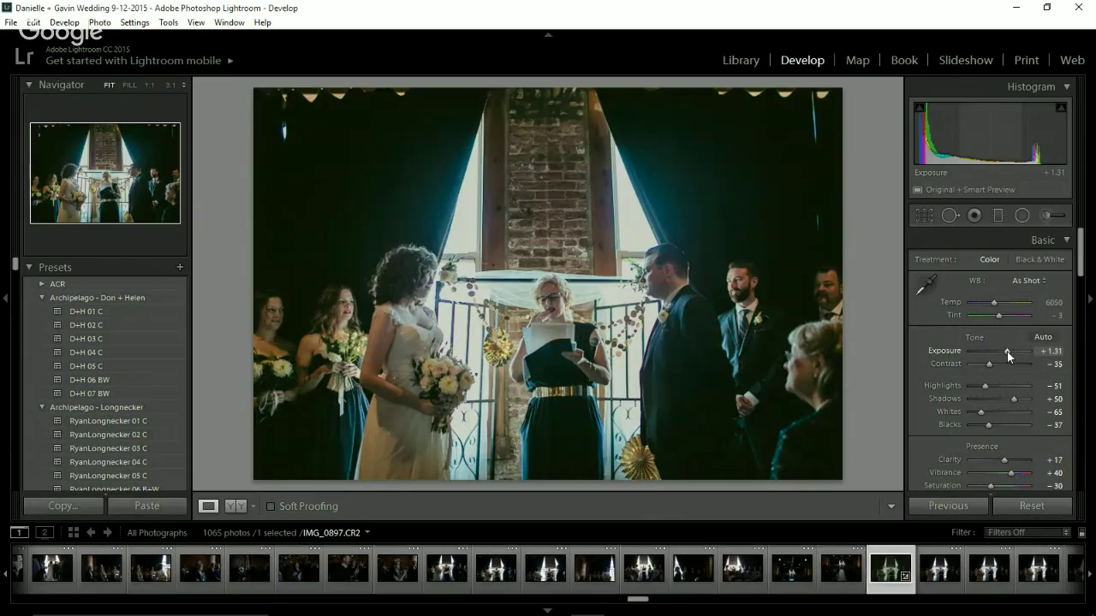
click(976, 386)
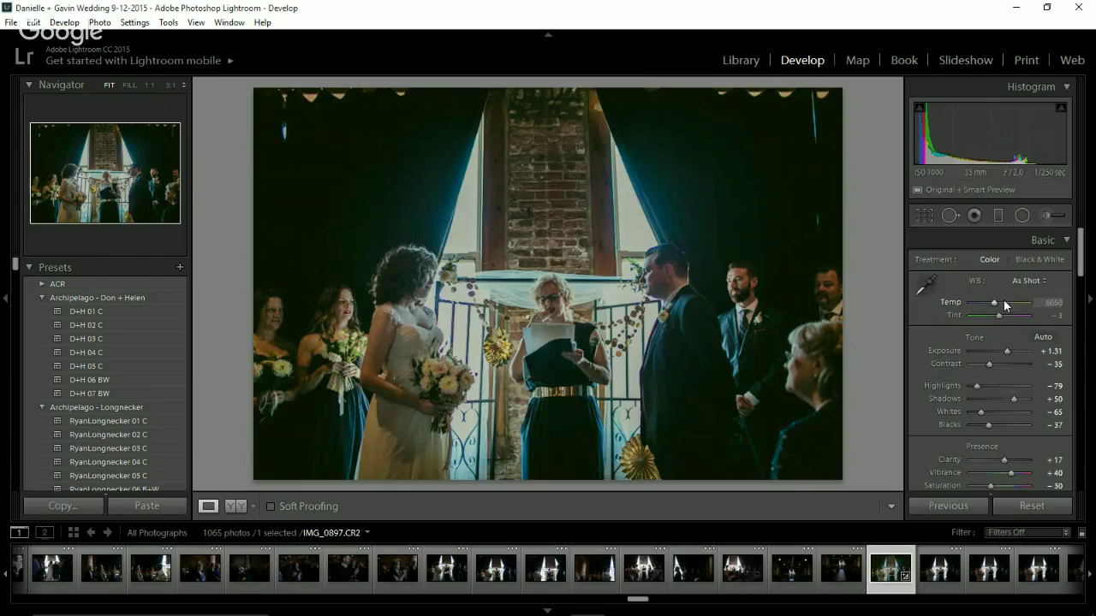
- Set the ceremony photo's white balance to Auto and compare the edit with the unedited version
click(1026, 281)
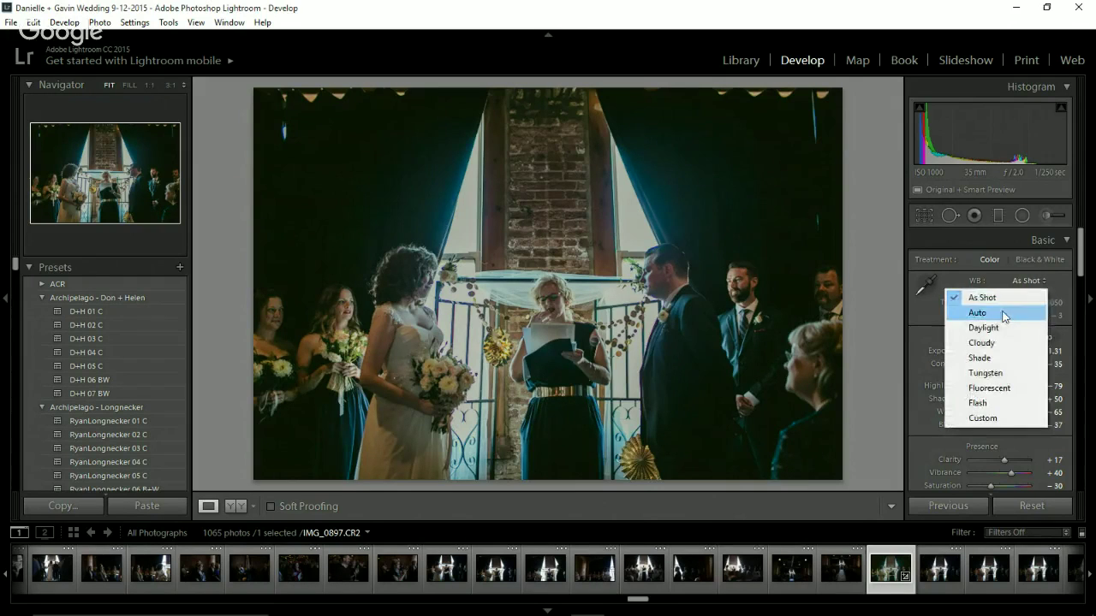
click(1006, 314)
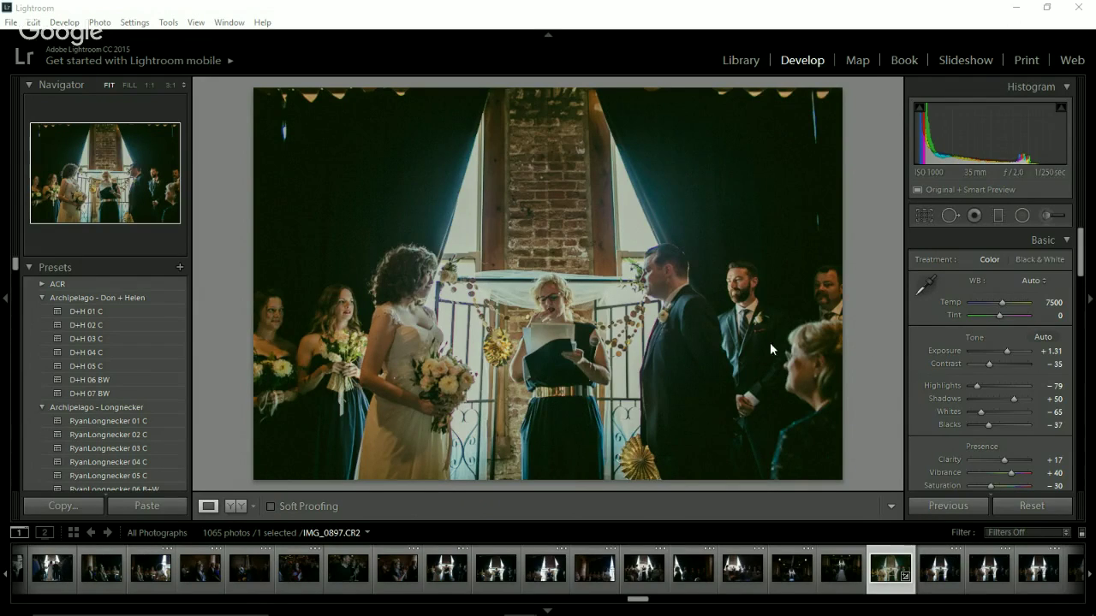
key(backslash)
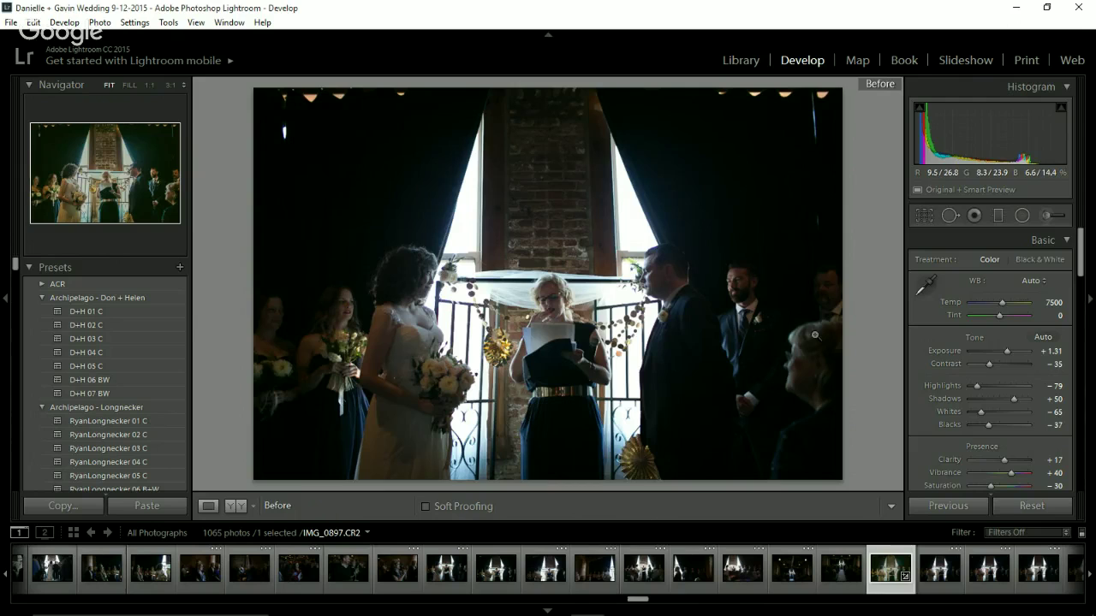
key(backslash)
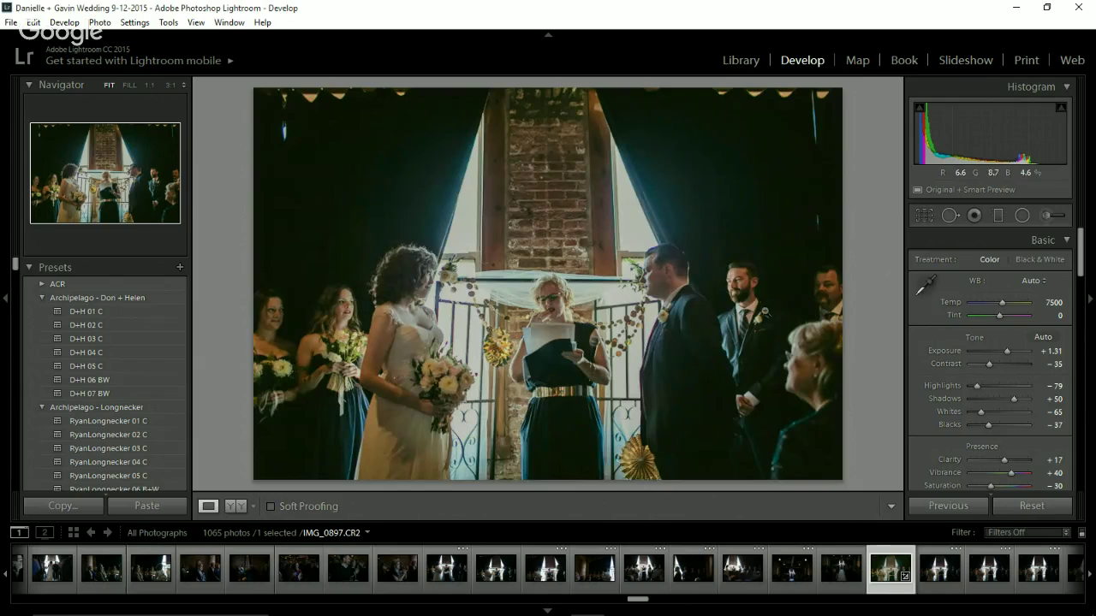
- Try the presets D+H 02 C, D+H 03 C and D+H 04 C one after another on the ceremony photo
click(105, 325)
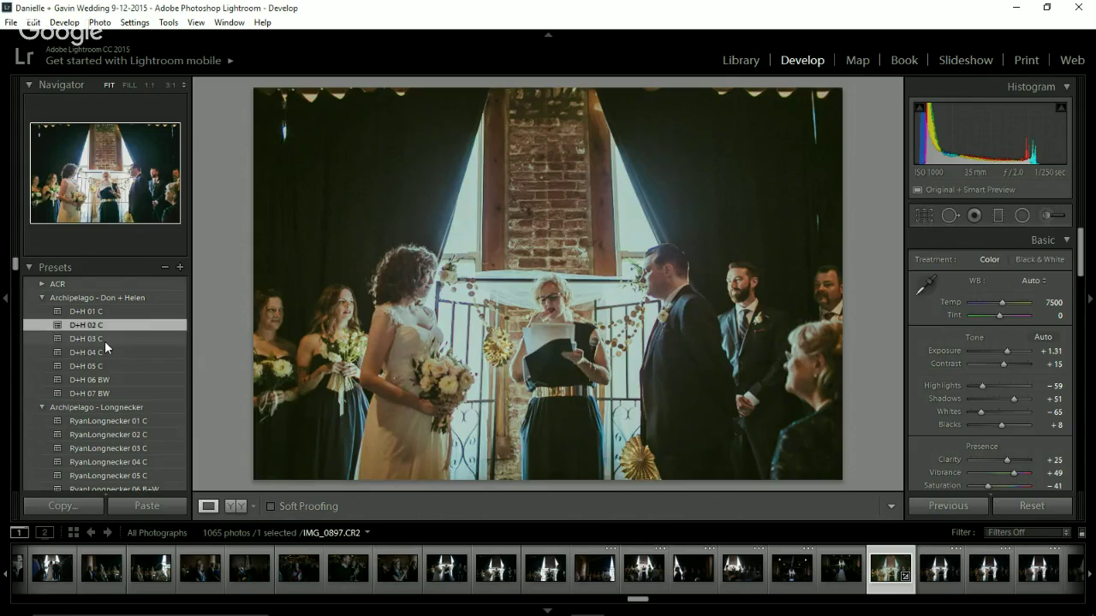
click(104, 341)
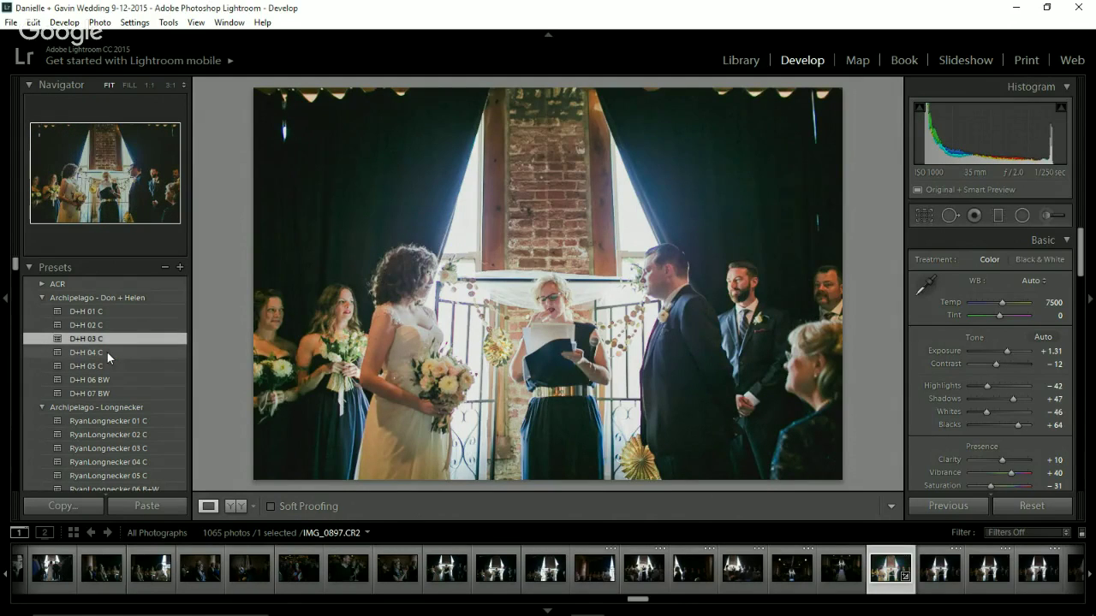
click(107, 351)
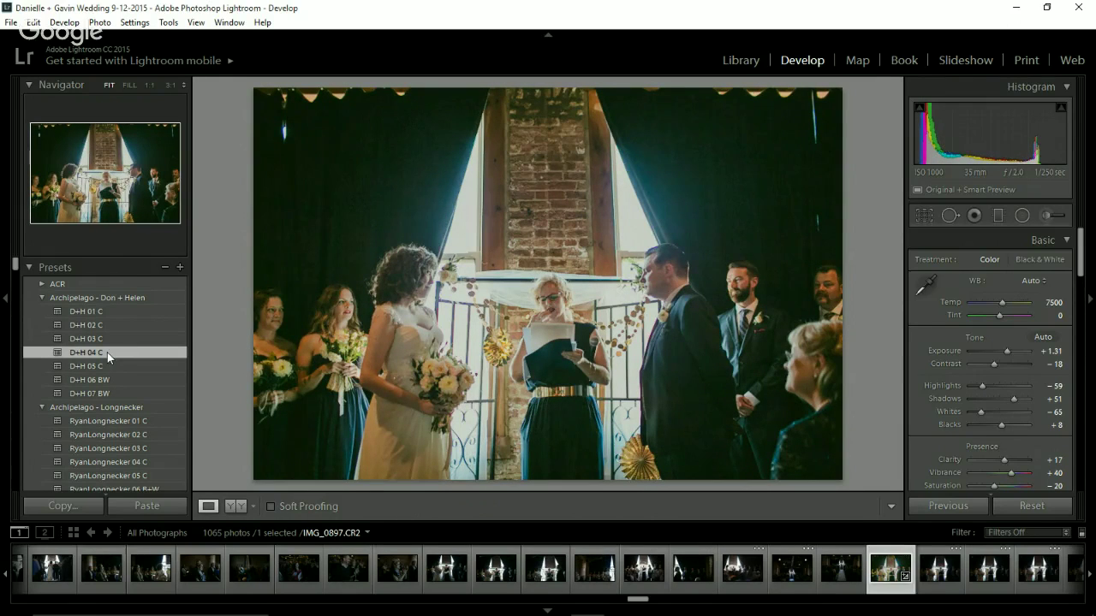
- Try RyanLongnecker 01 C, 03 C, 04 C and 05 C on the ceremony photo, checking 03 C against the unedited version
click(133, 422)
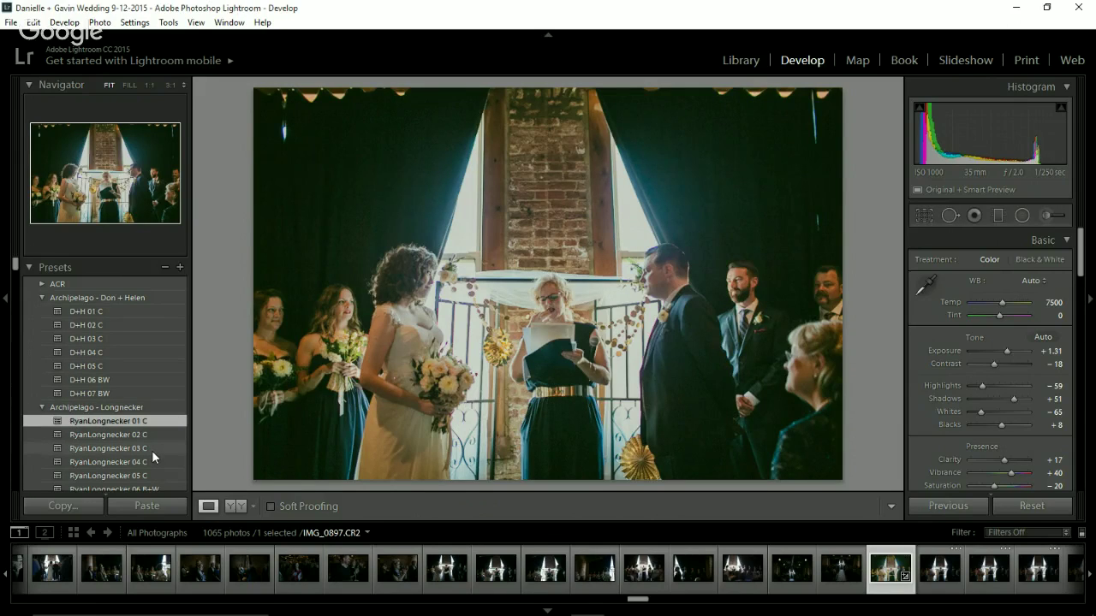
click(144, 450)
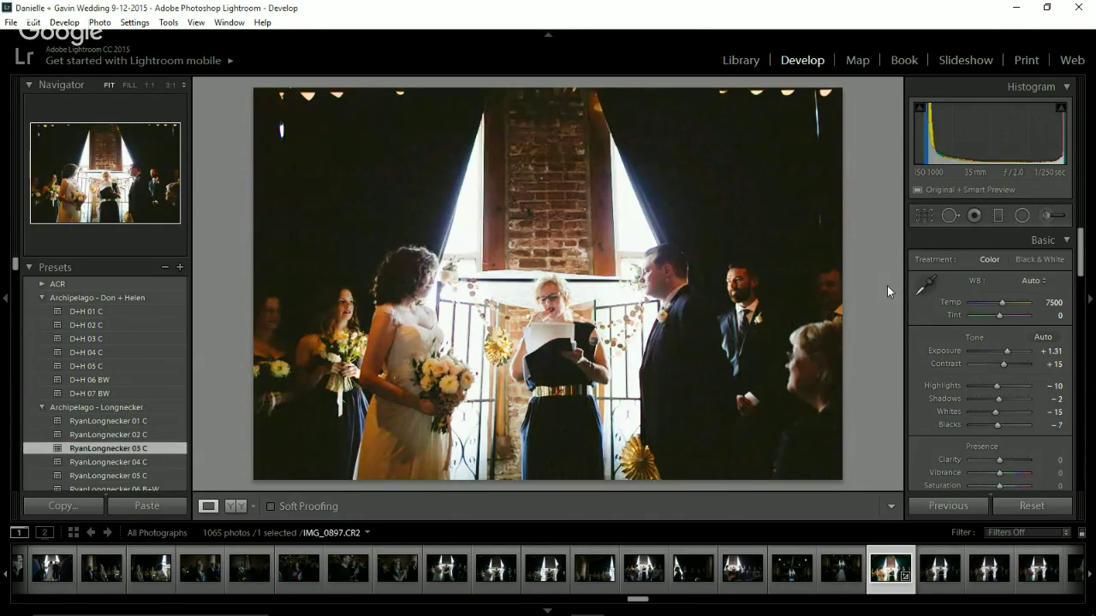
key(backslash)
key(backslash)
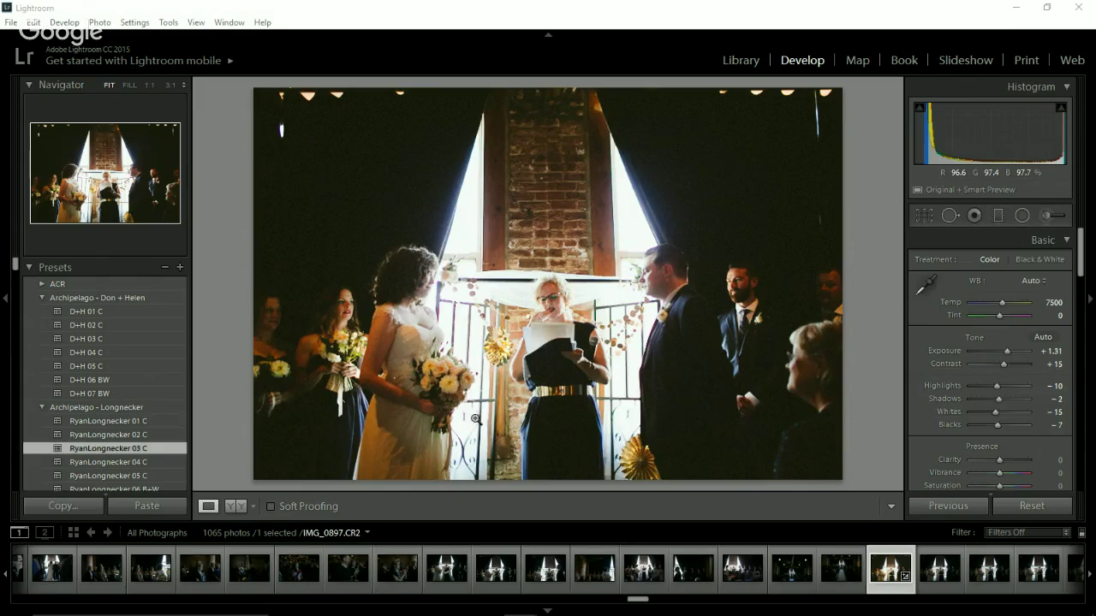
click(139, 463)
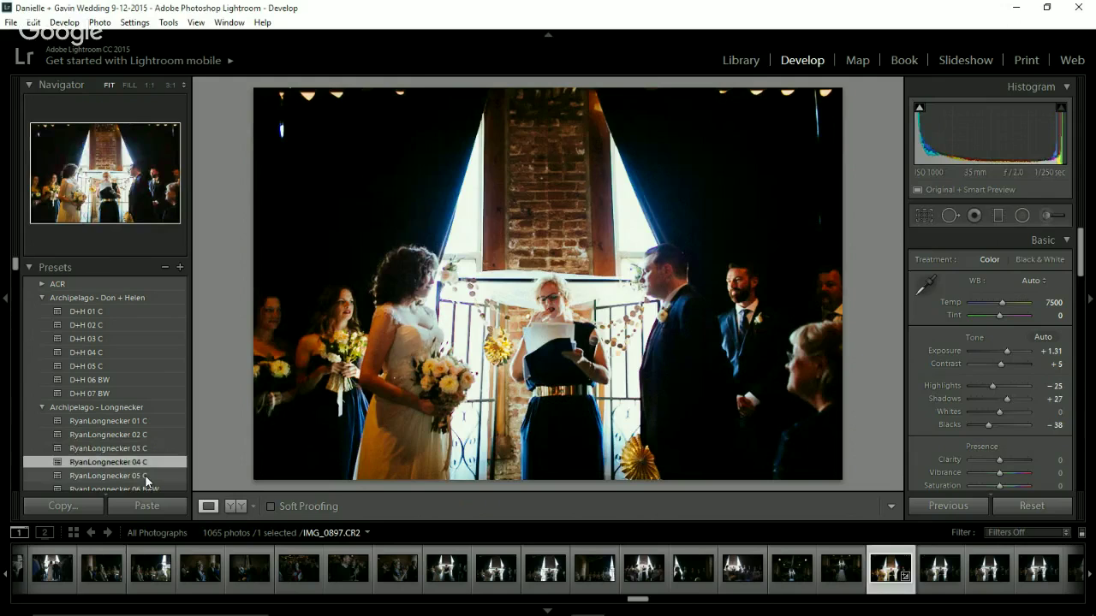
click(145, 475)
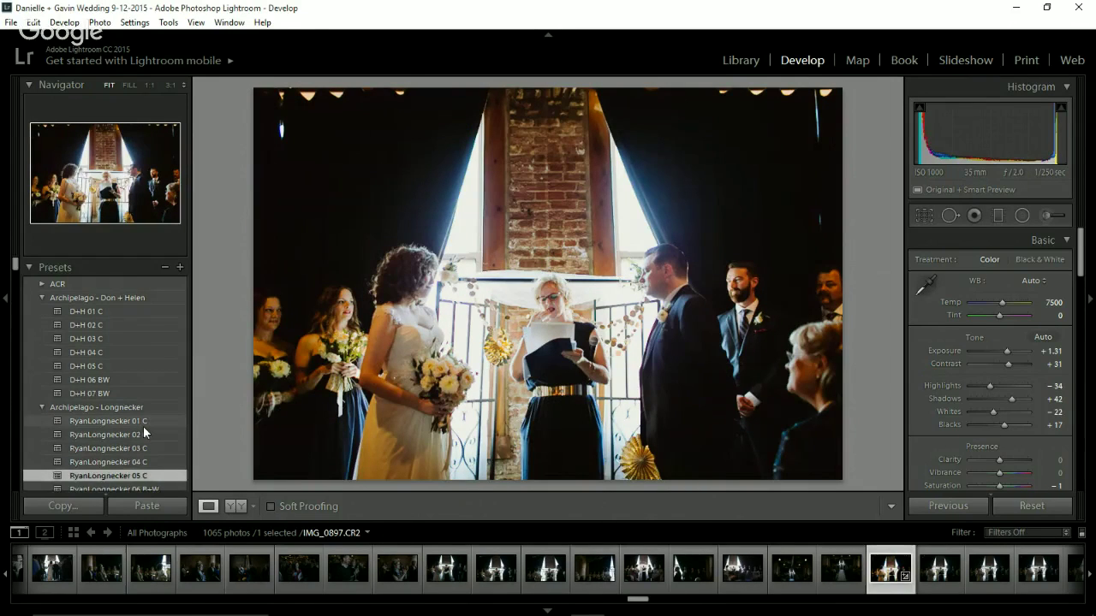
- Apply the LXC 01 C preset to the ceremony photo and switch to LXC 02 C
scroll(164, 418, down, 3)
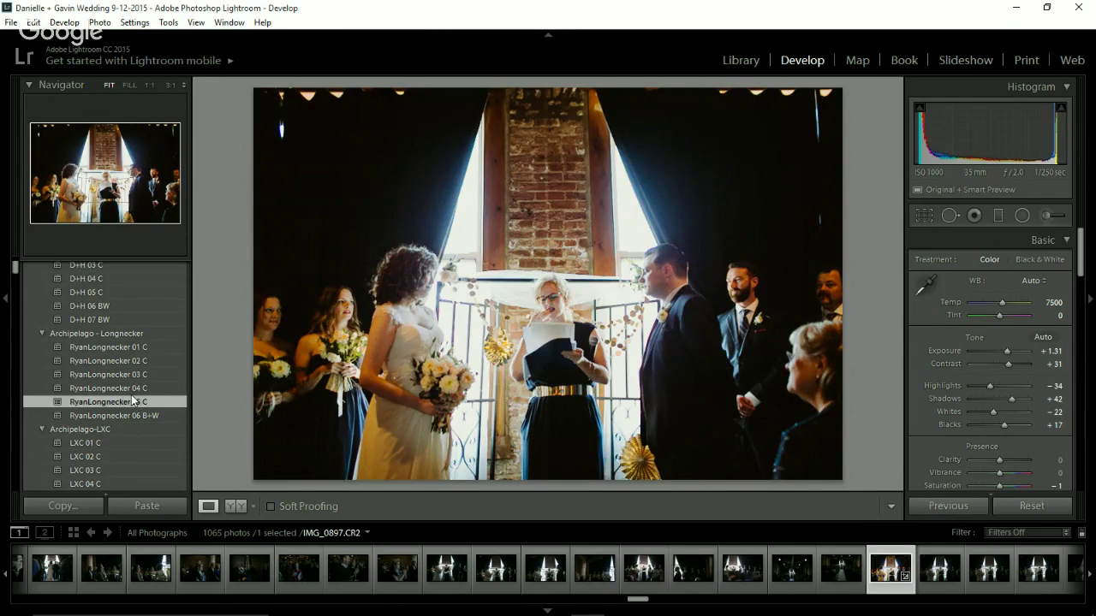
click(116, 443)
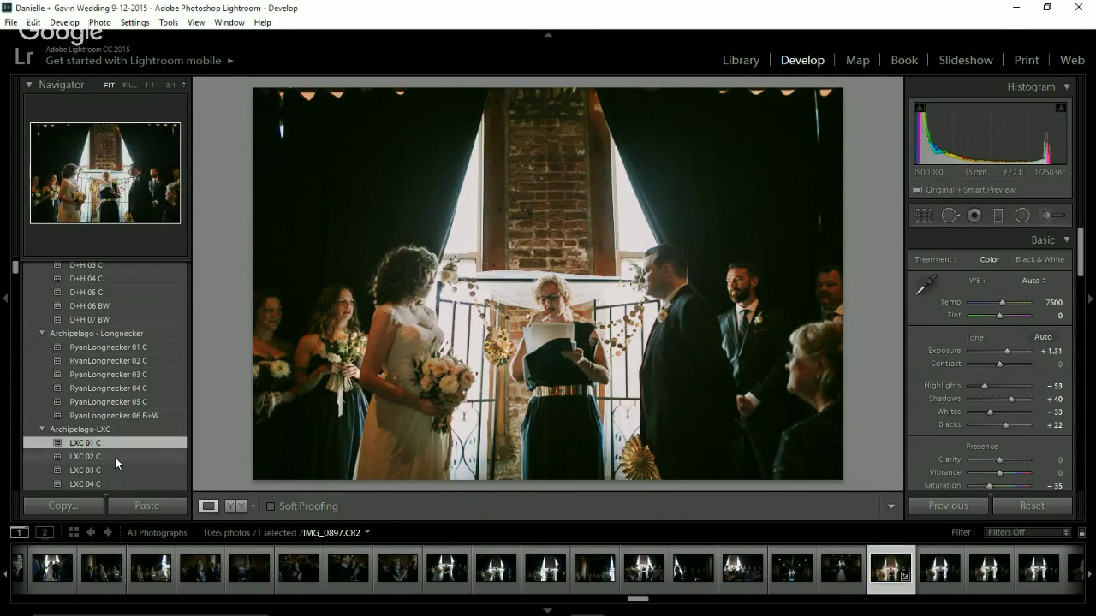
click(114, 456)
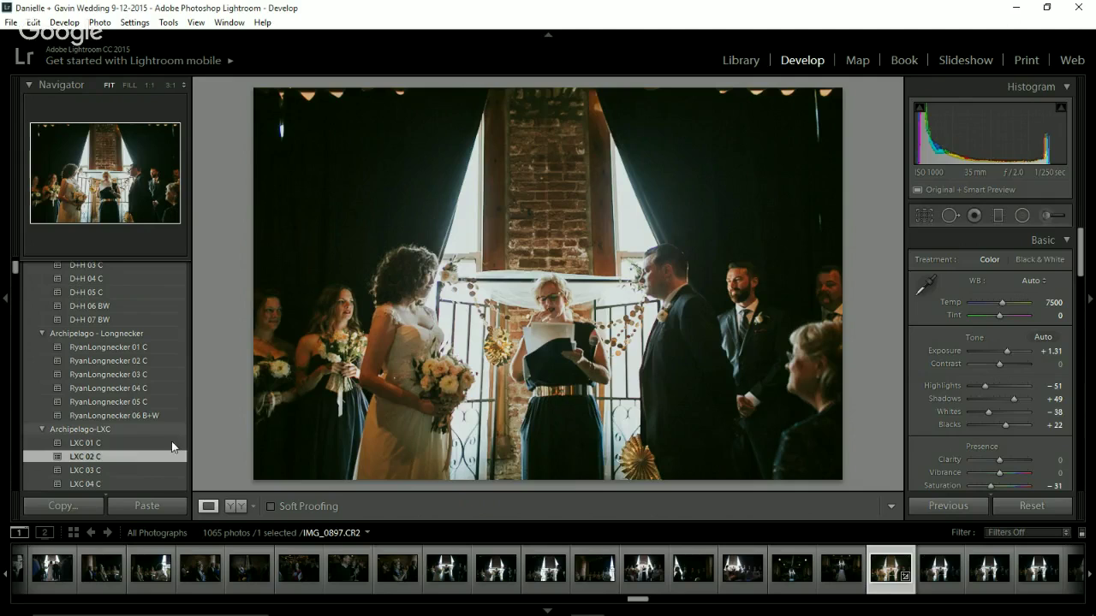
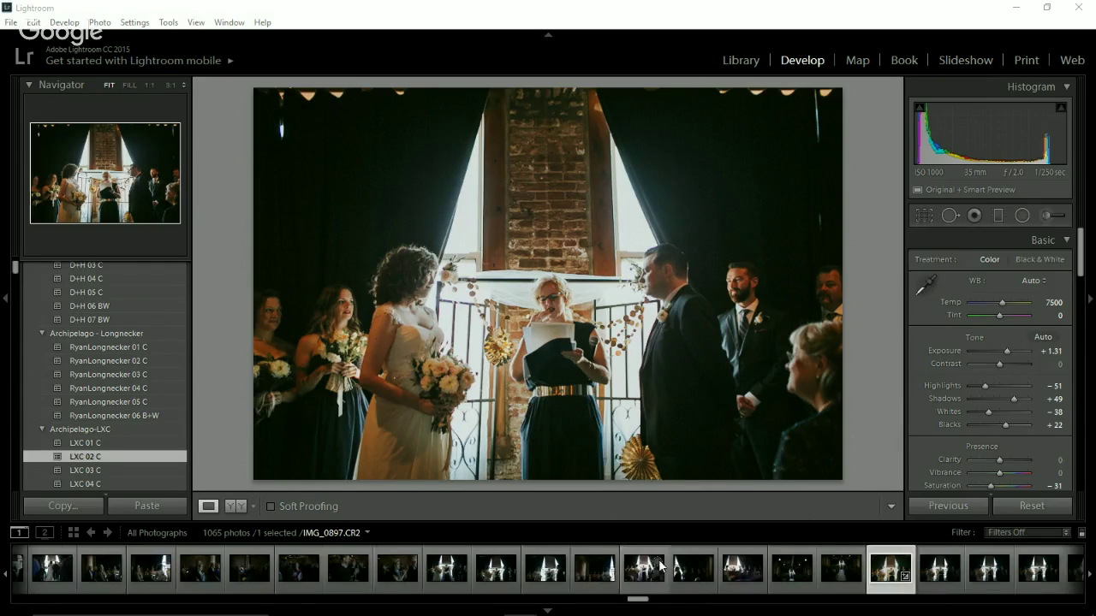
- Set the exposure of the couple's skyline photo IMG_1460.CR2 to +0.71 and open the adjacent edited photo IMG_1459.CR2
scroll(665, 568, down, 3)
scroll(665, 568, down, 10)
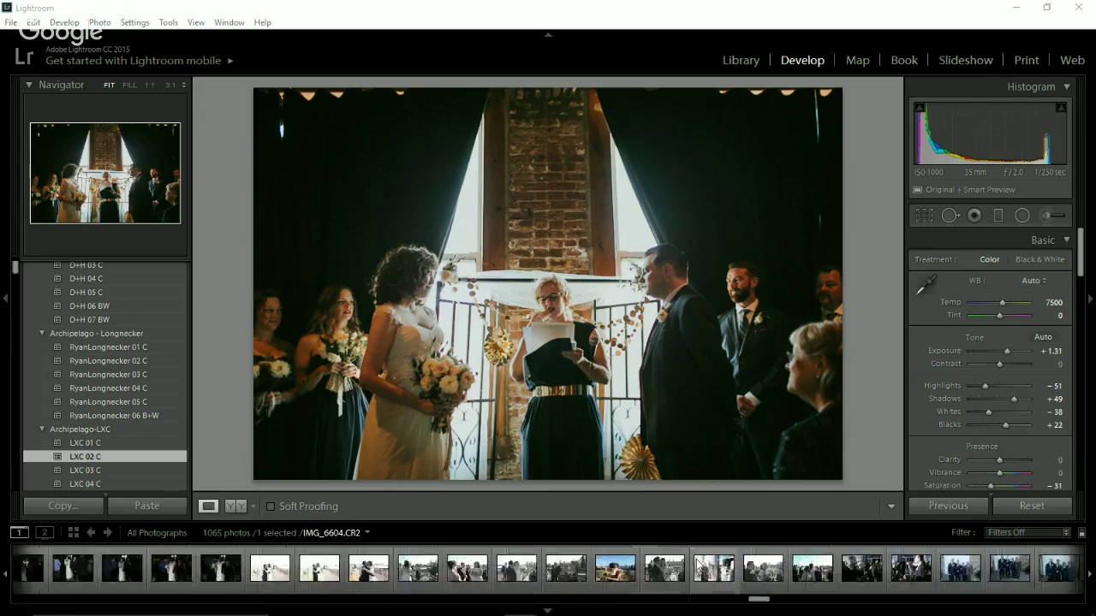
scroll(709, 560, down, 10)
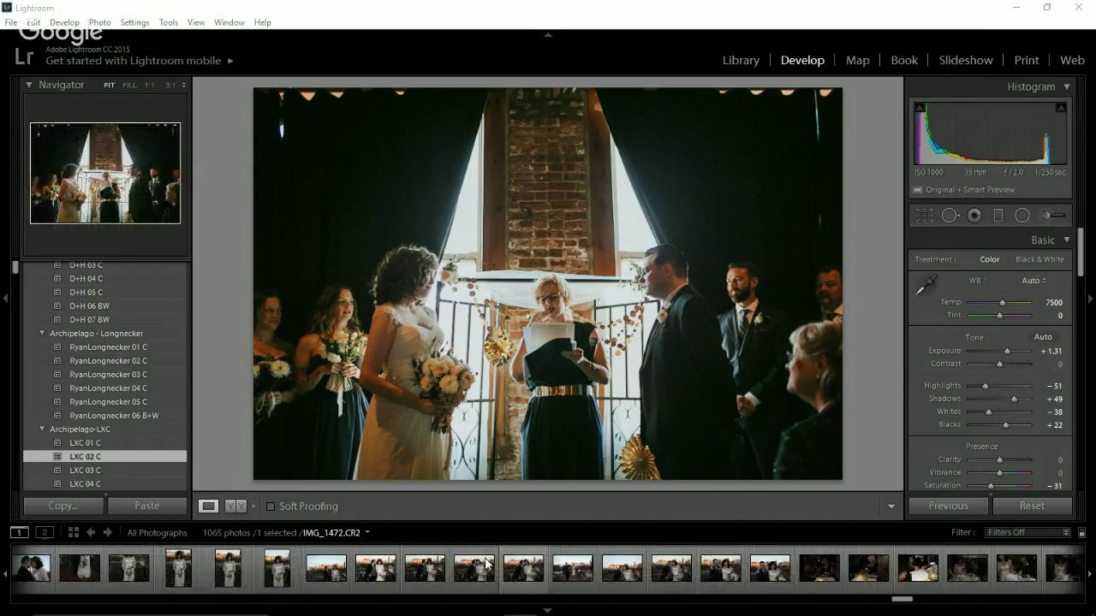
click(417, 587)
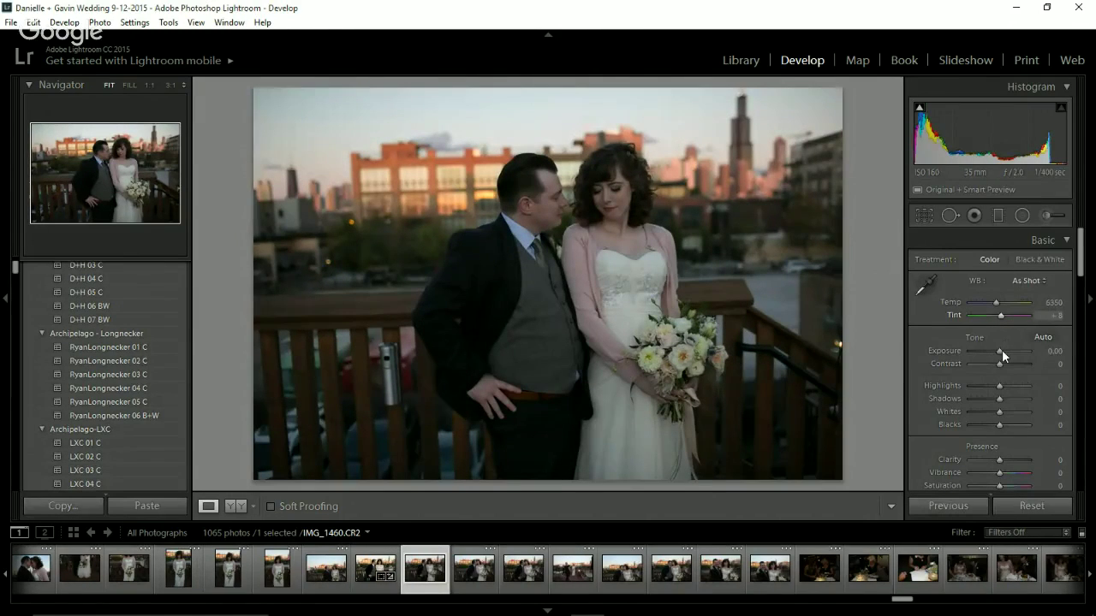
drag(1001, 349, 1006, 349)
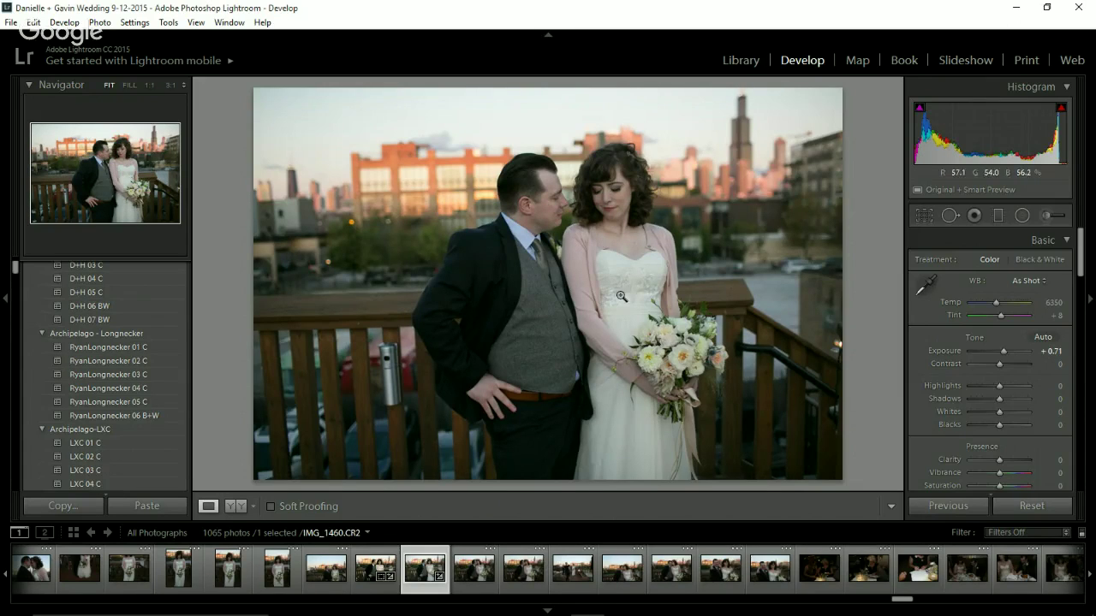
click(380, 588)
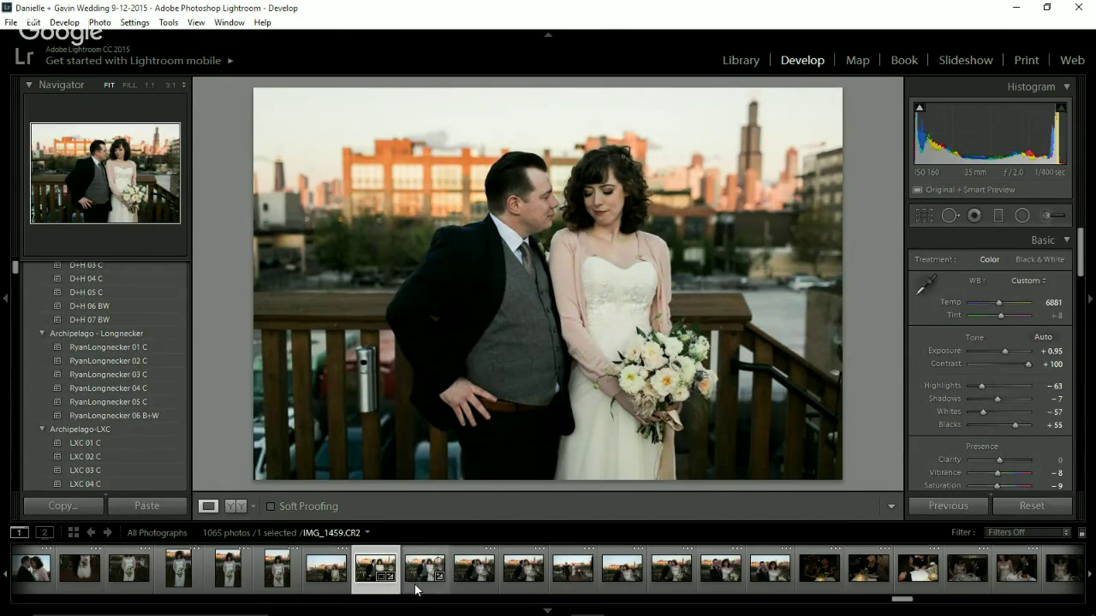
- Apply RyanLongnecker 03 C to the couple's skyline photo IMG_1460.CR2 and compare it with the edited photo IMG_1459.CR2
click(419, 582)
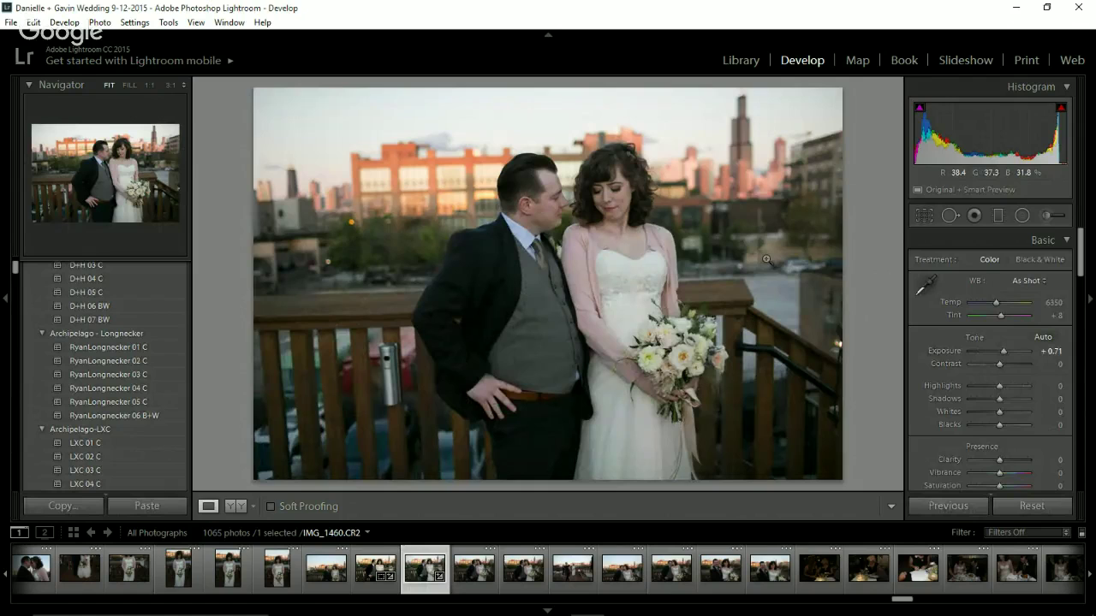
click(141, 374)
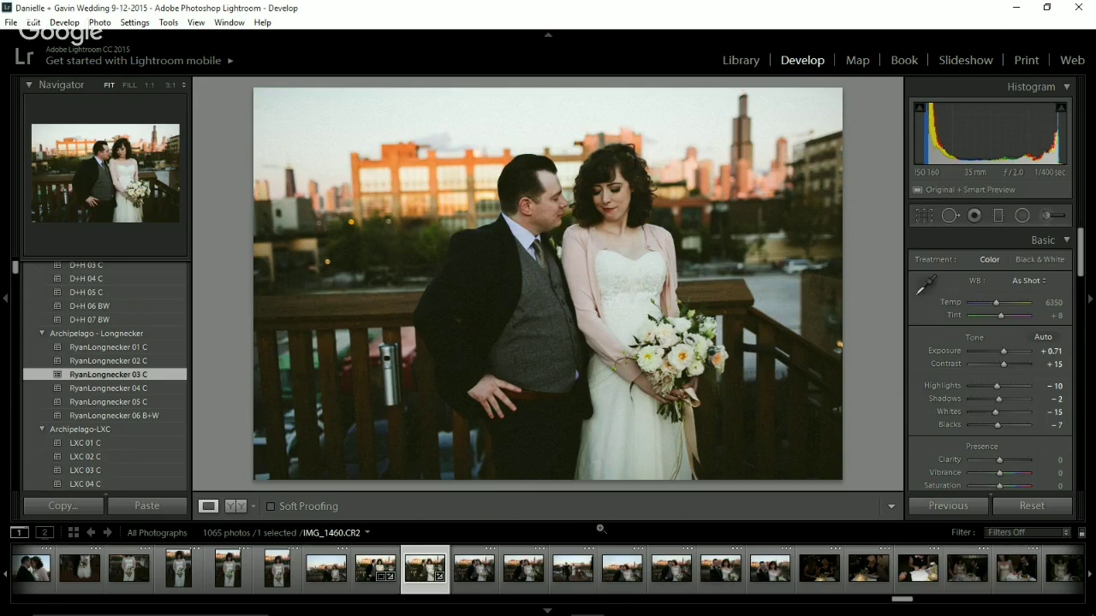
click(364, 572)
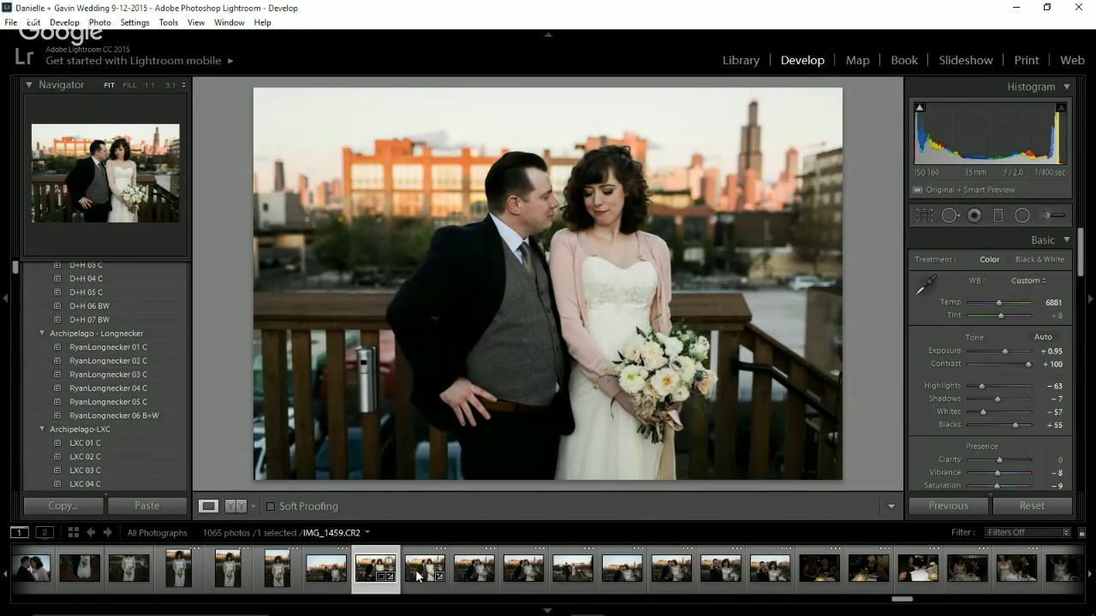
click(421, 569)
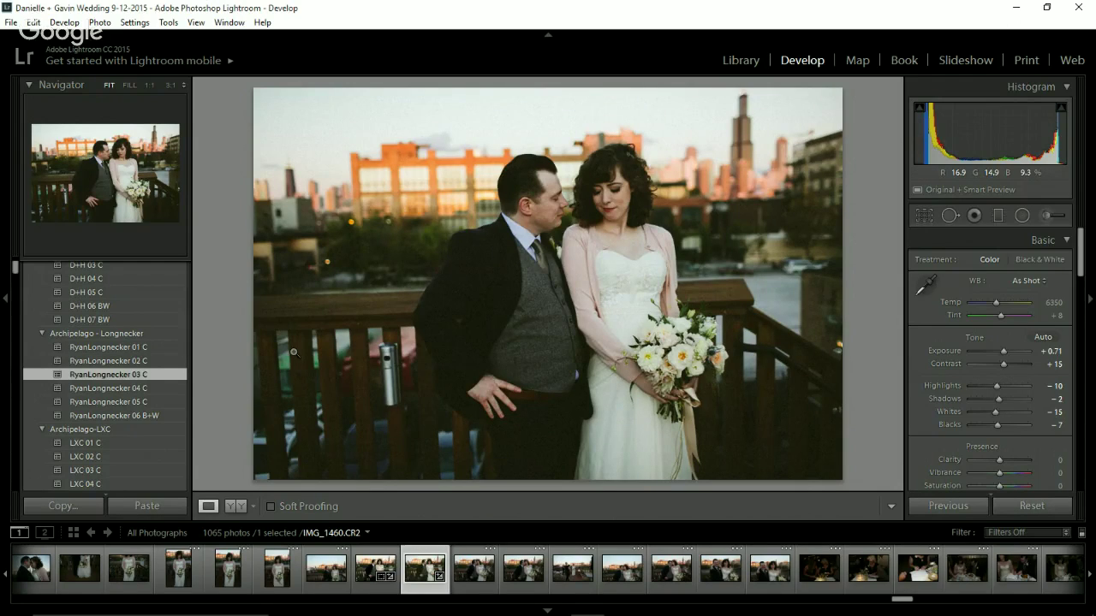
- Try RyanLongnecker 04 C on IMG_1460.CR2 with the exposure raised to +1.31, followed by LXC 01 C and LXC 02 C
click(137, 389)
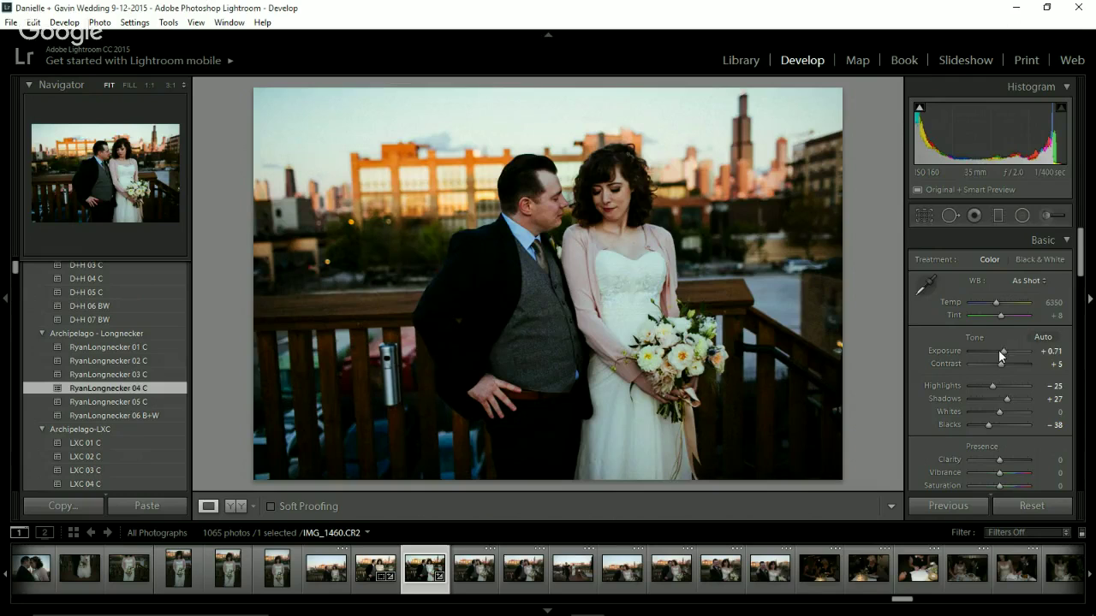
drag(999, 350, 1005, 351)
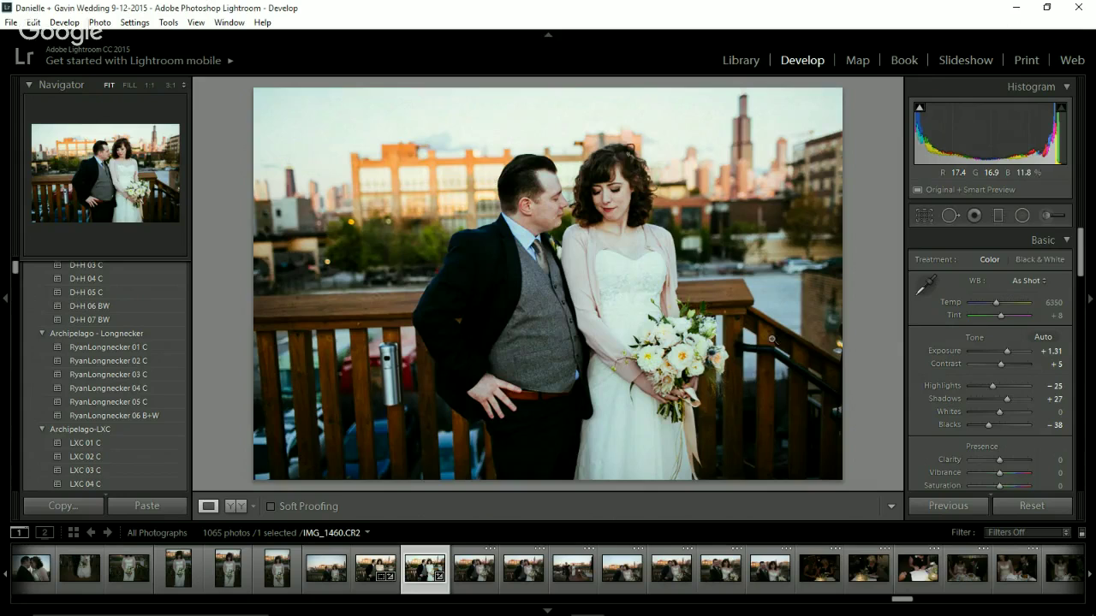
click(123, 443)
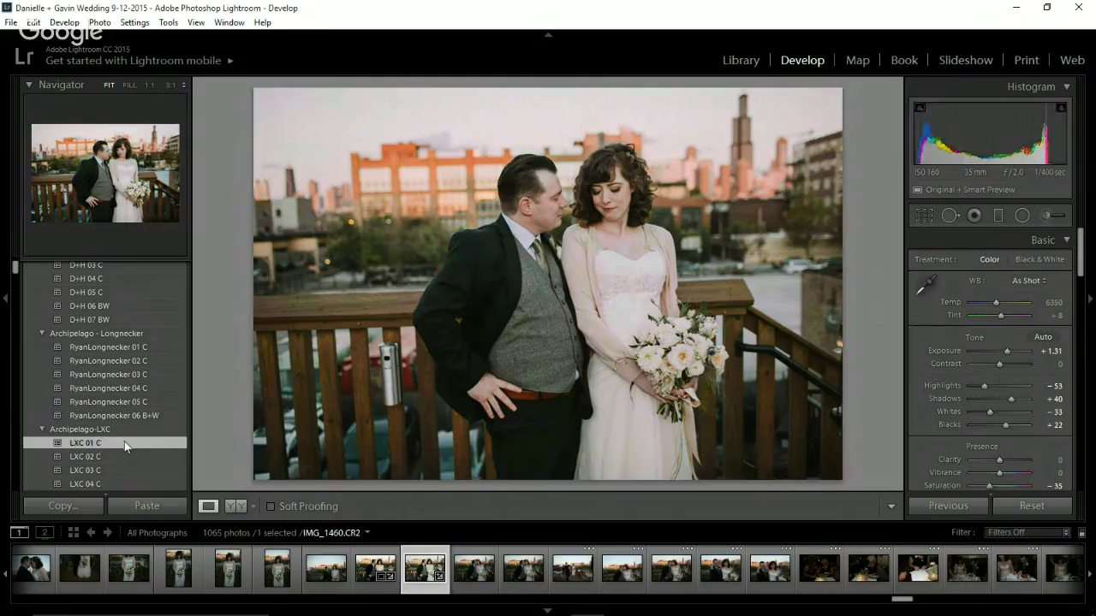
click(108, 455)
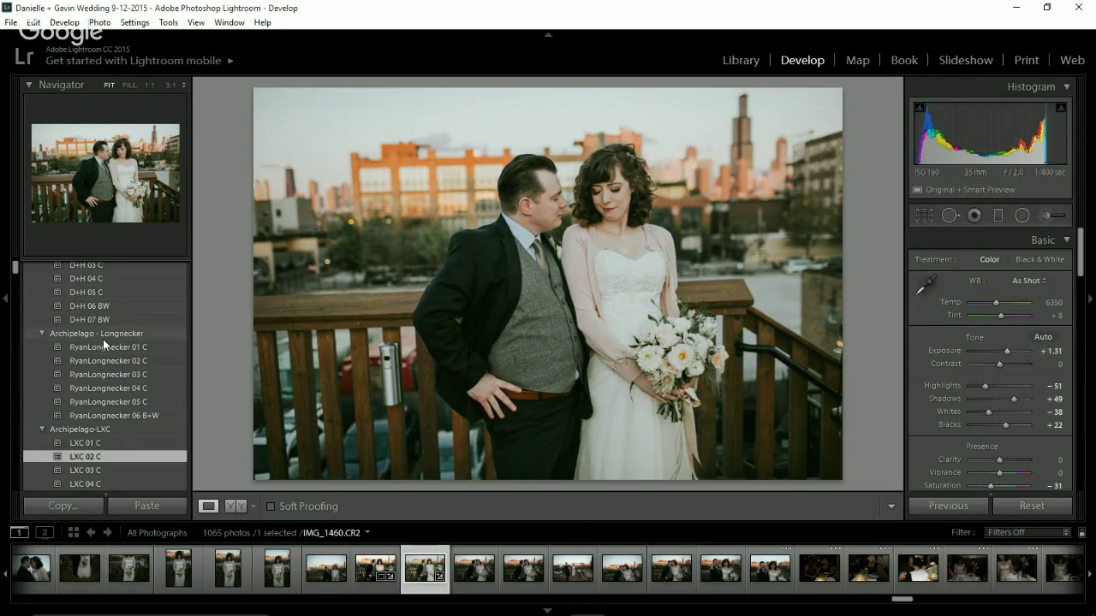
- Apply D+H 04 C to the skyline photo IMG_1460.CR2, set the exposure to +0.36 and switch to D+H 03 C
scroll(135, 351, up, 3)
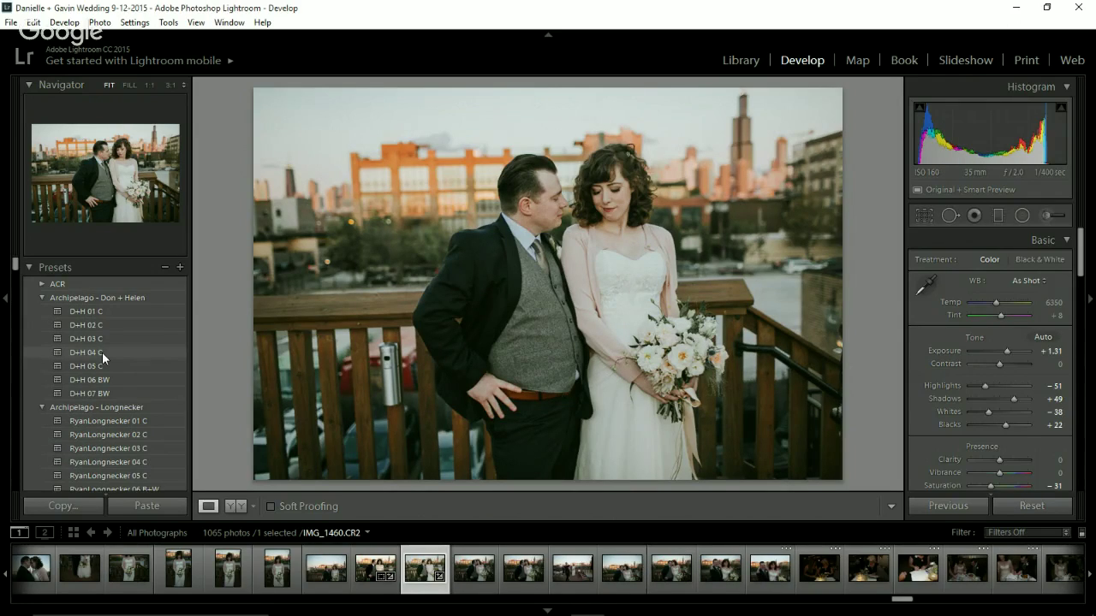
click(113, 353)
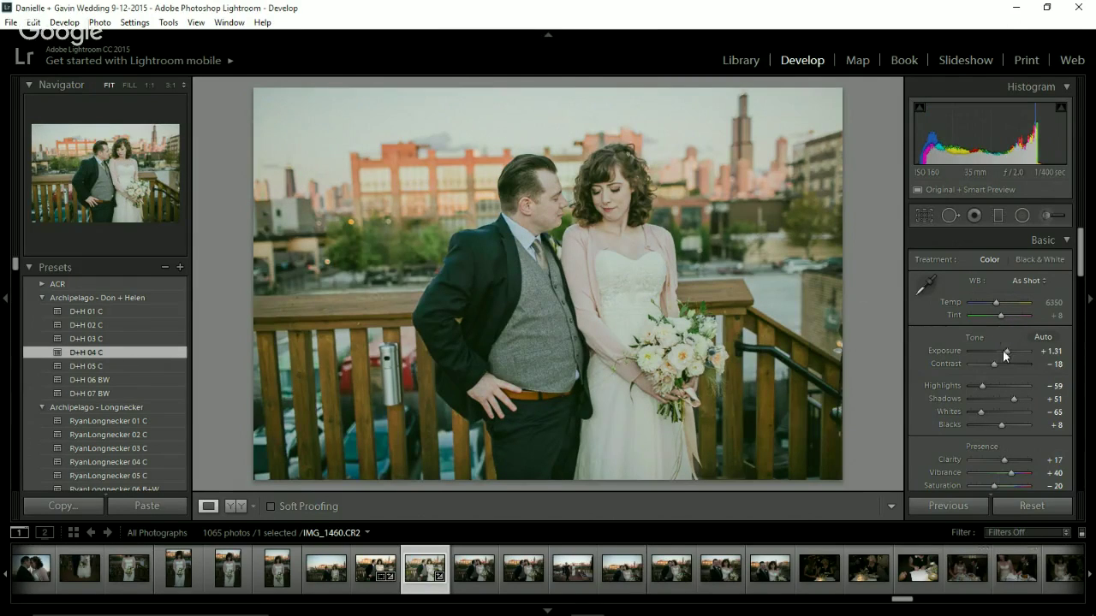
drag(1005, 352, 999, 352)
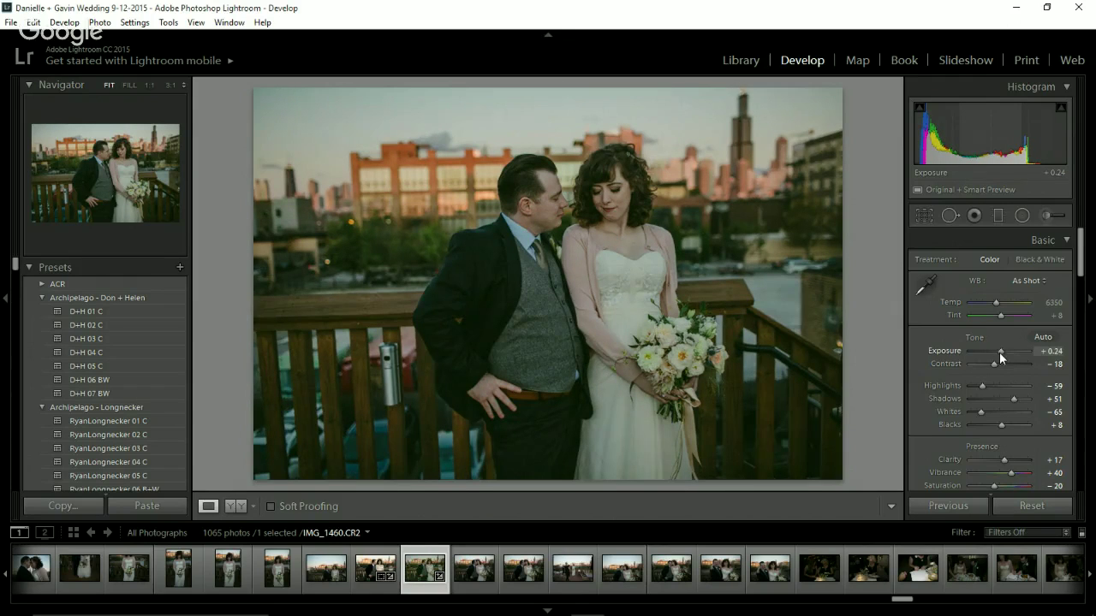
key(ctrl+z)
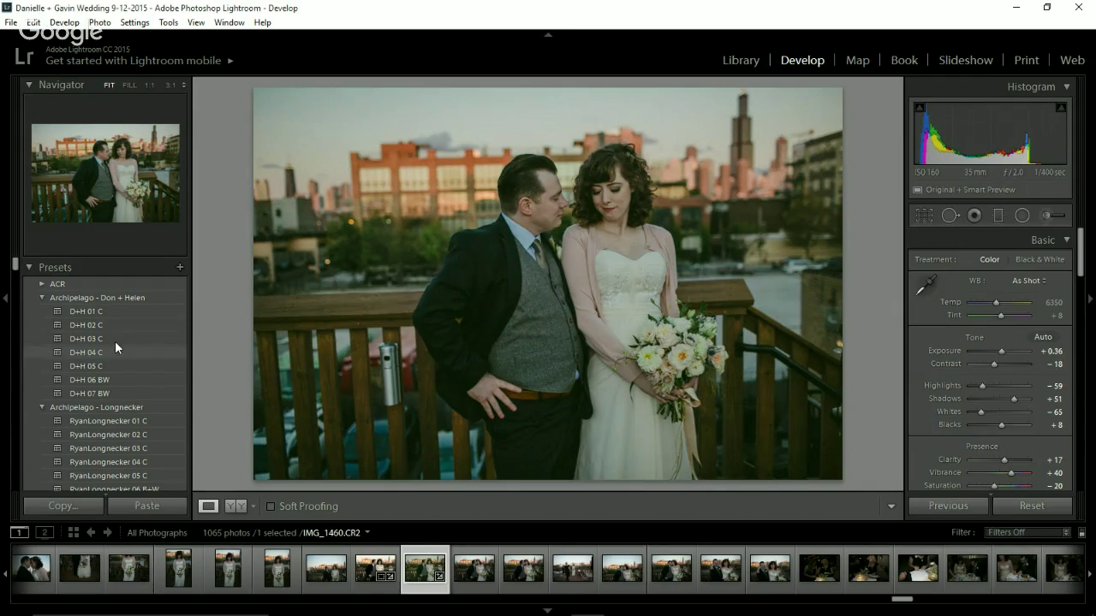
click(114, 339)
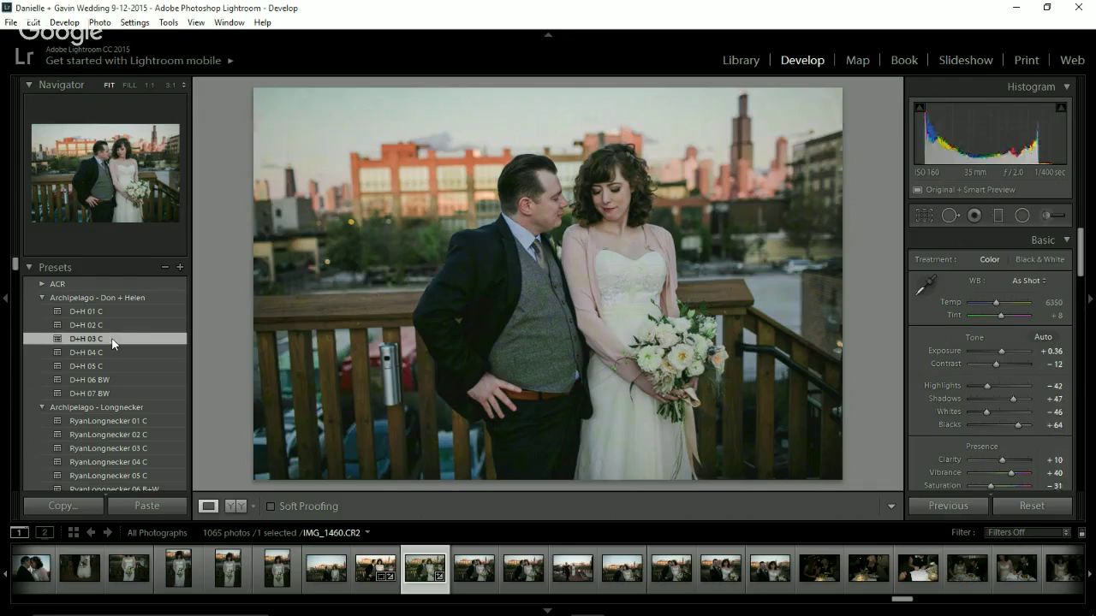